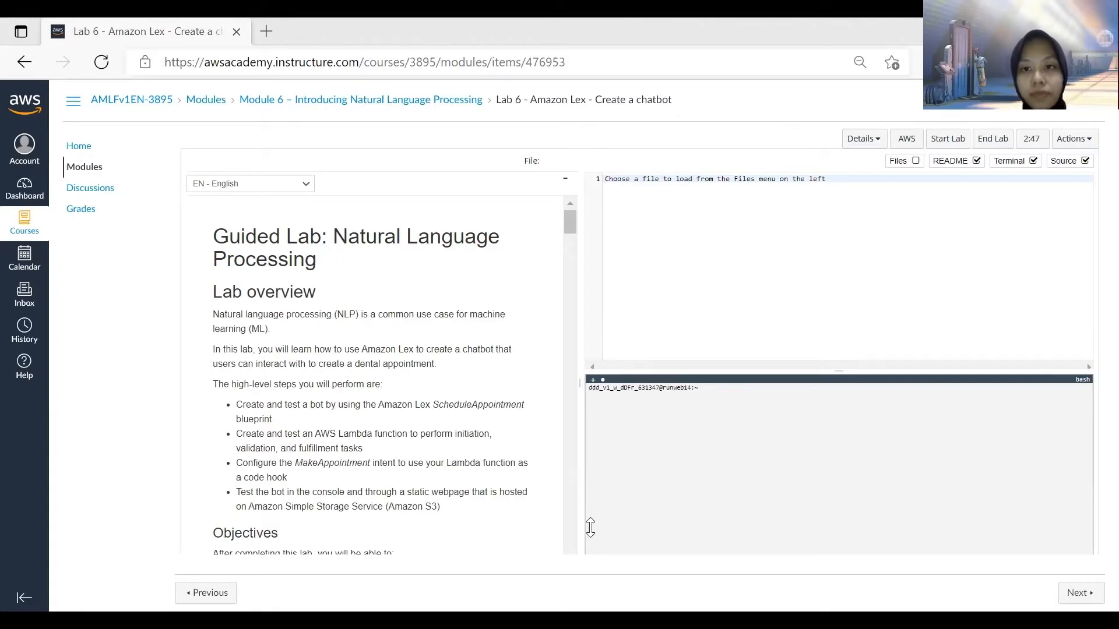
# - Open Amazon Lex in the AWS Management Console, get started, and return to the V1 console
pyautogui.scroll(-10, 212, 416)
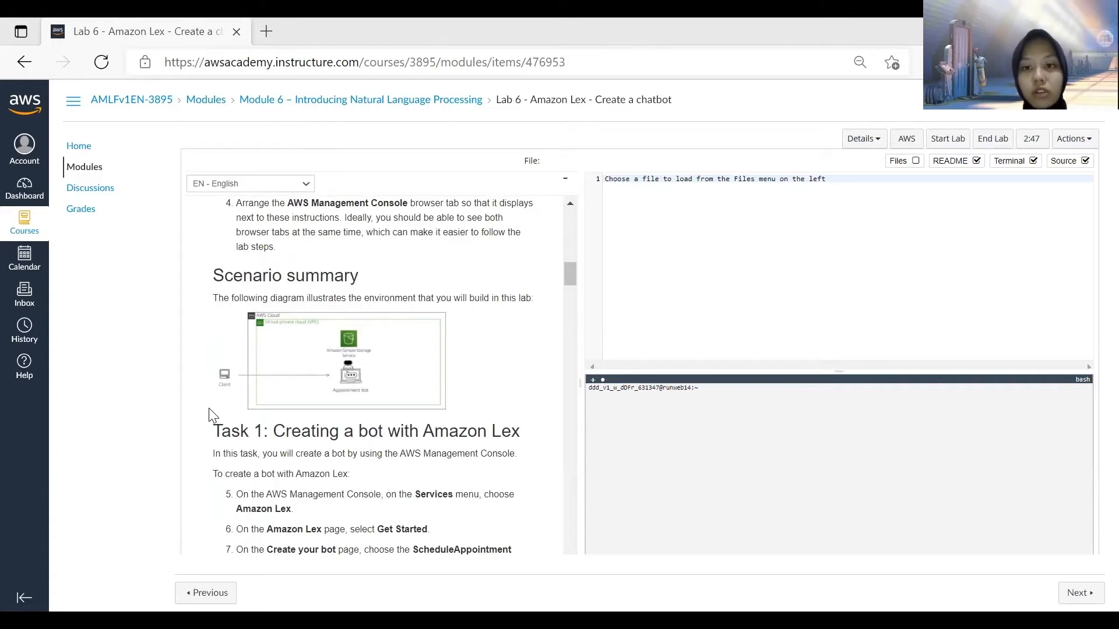
pyautogui.scroll(-4, 213, 353)
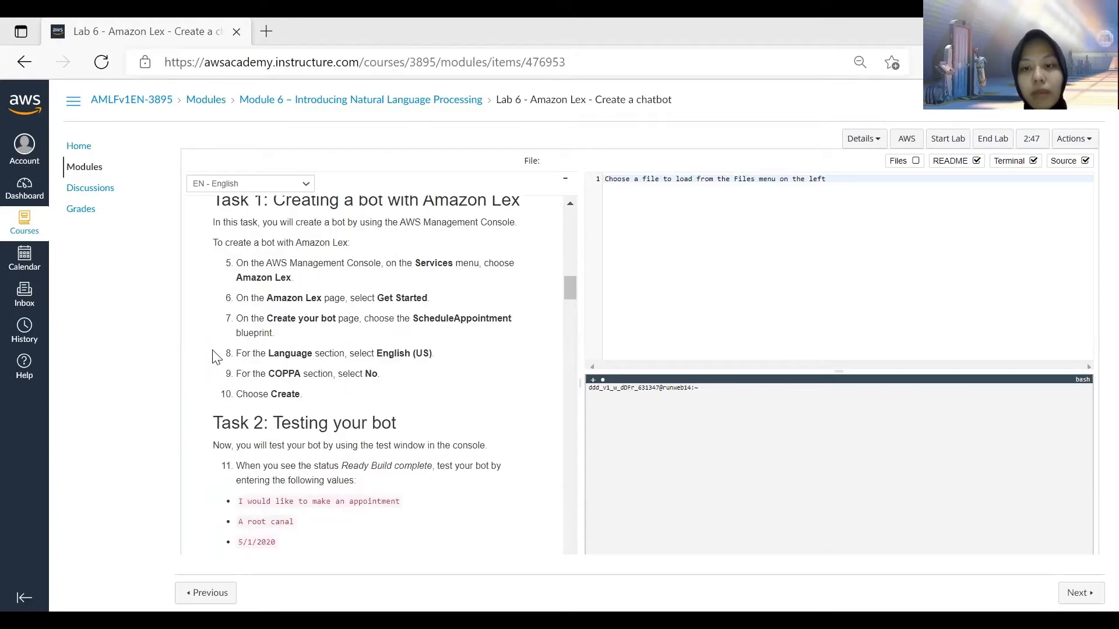
pyautogui.scroll(1, 216, 356)
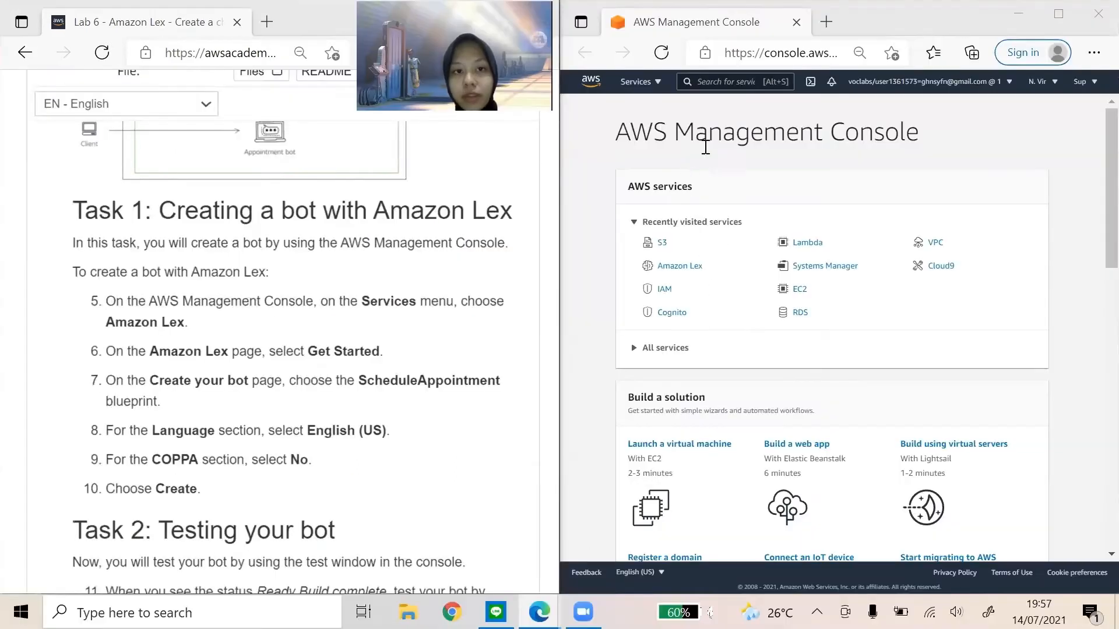
pyautogui.click(723, 84)
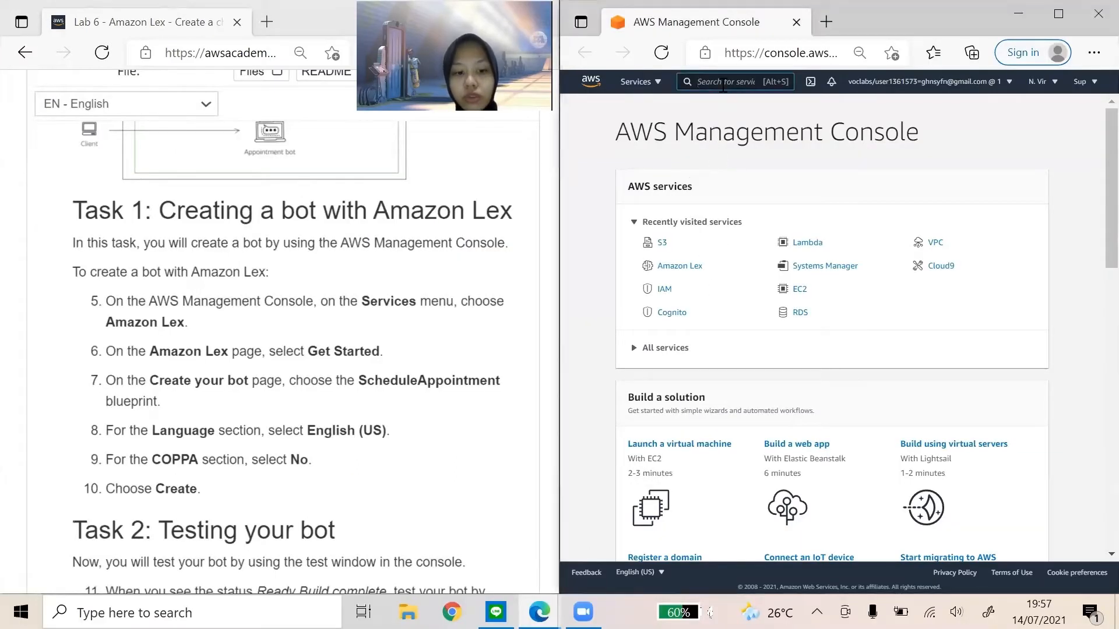
pyautogui.write('amazon lex')
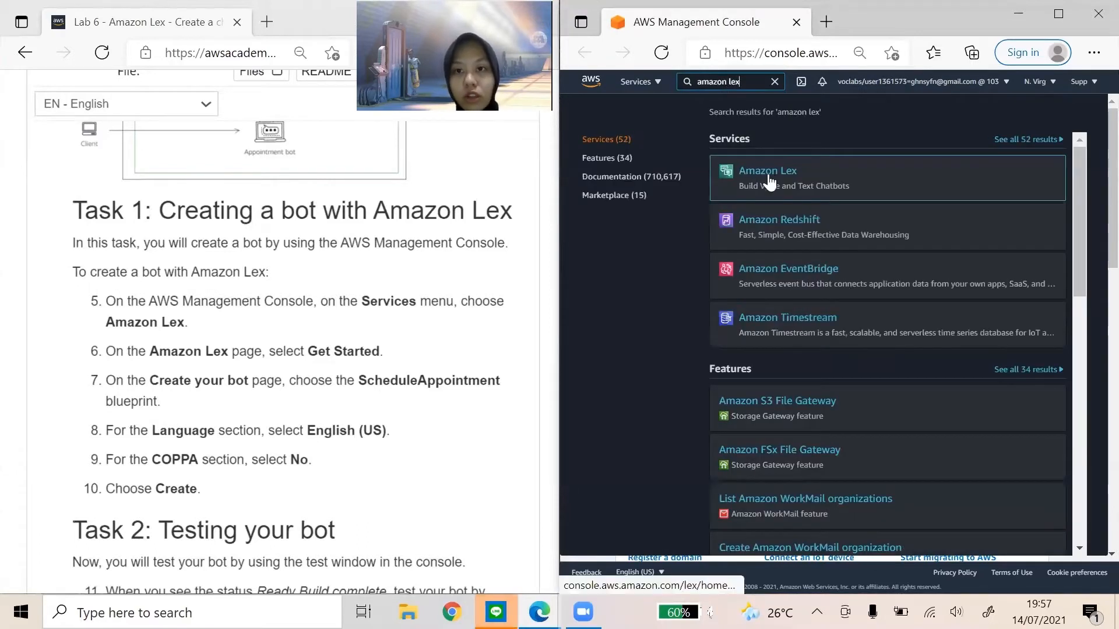
pyautogui.click(772, 187)
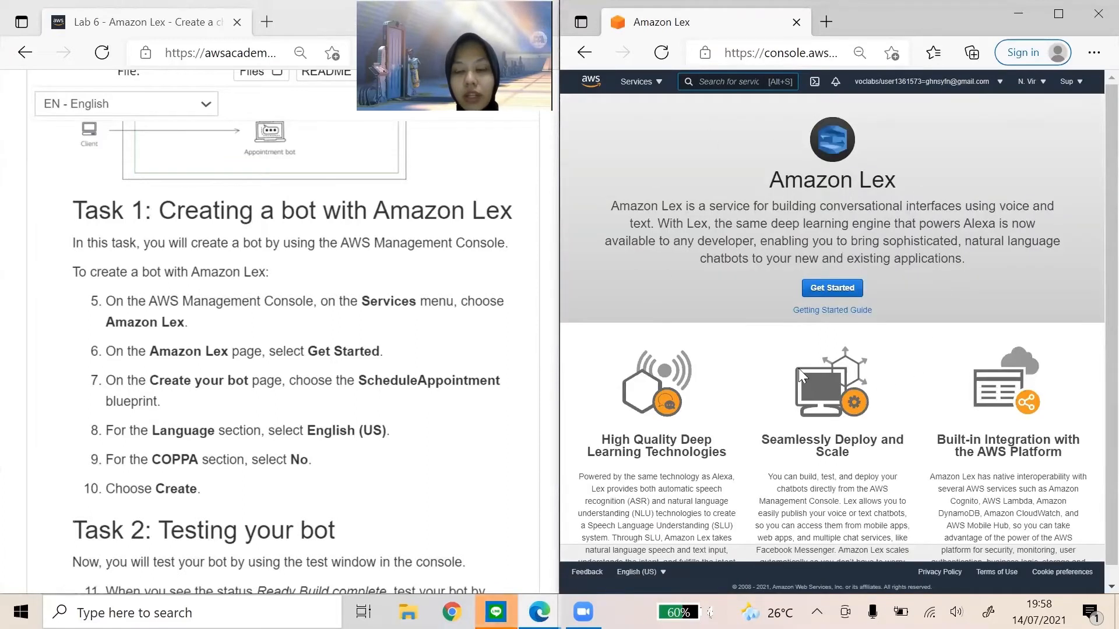
pyautogui.click(830, 288)
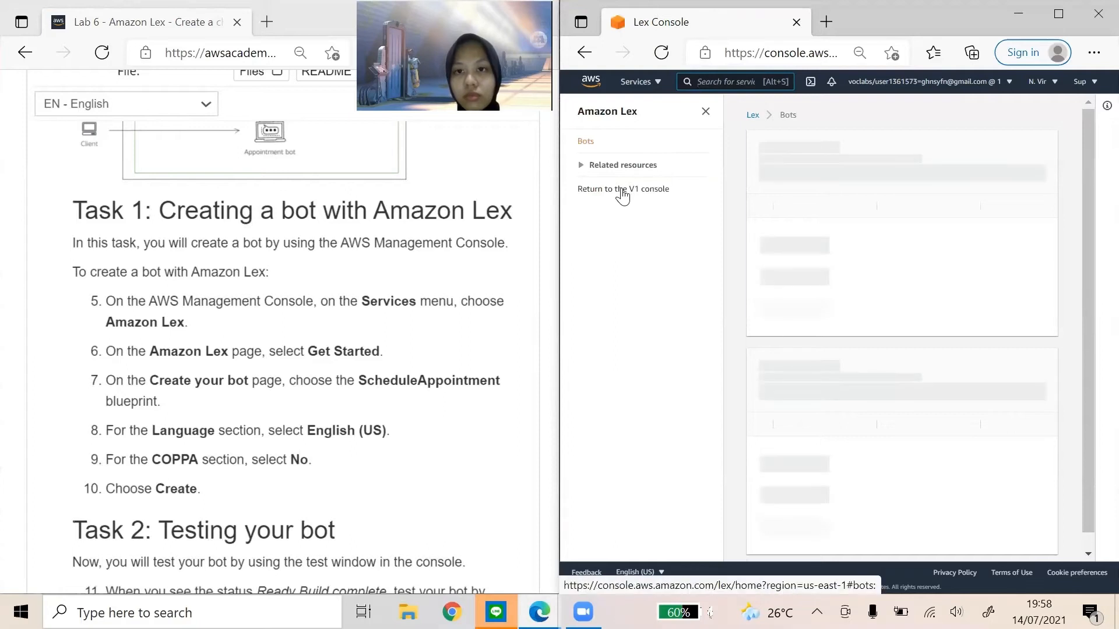
pyautogui.click(623, 193)
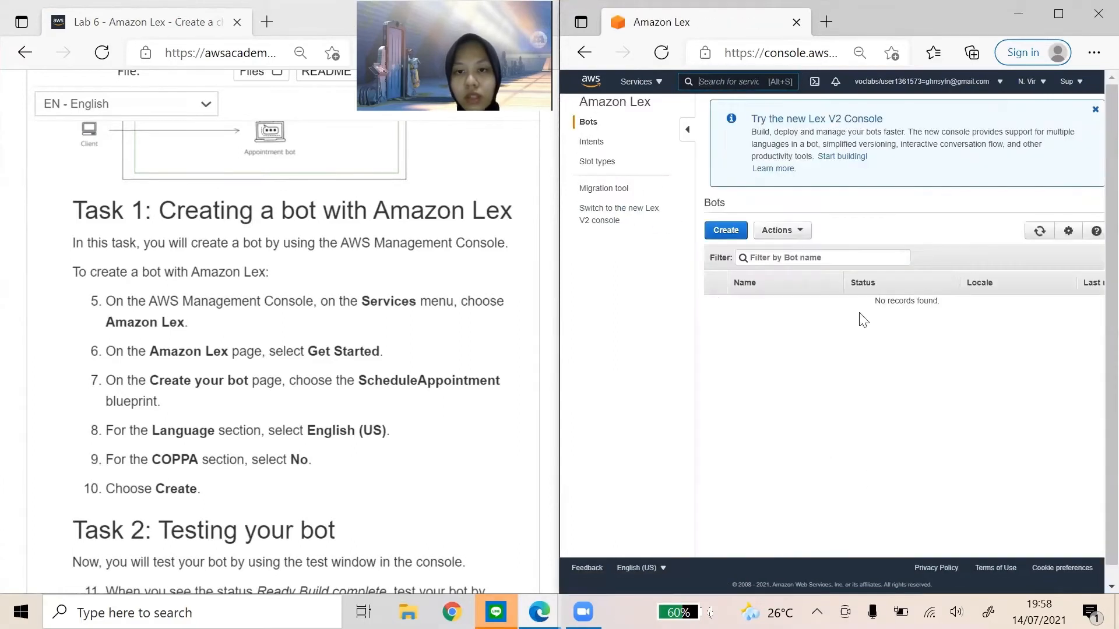
# - Create a bot from the ScheduleAppointment sample with the language English (US) and COPPA set to No
pyautogui.click(725, 233)
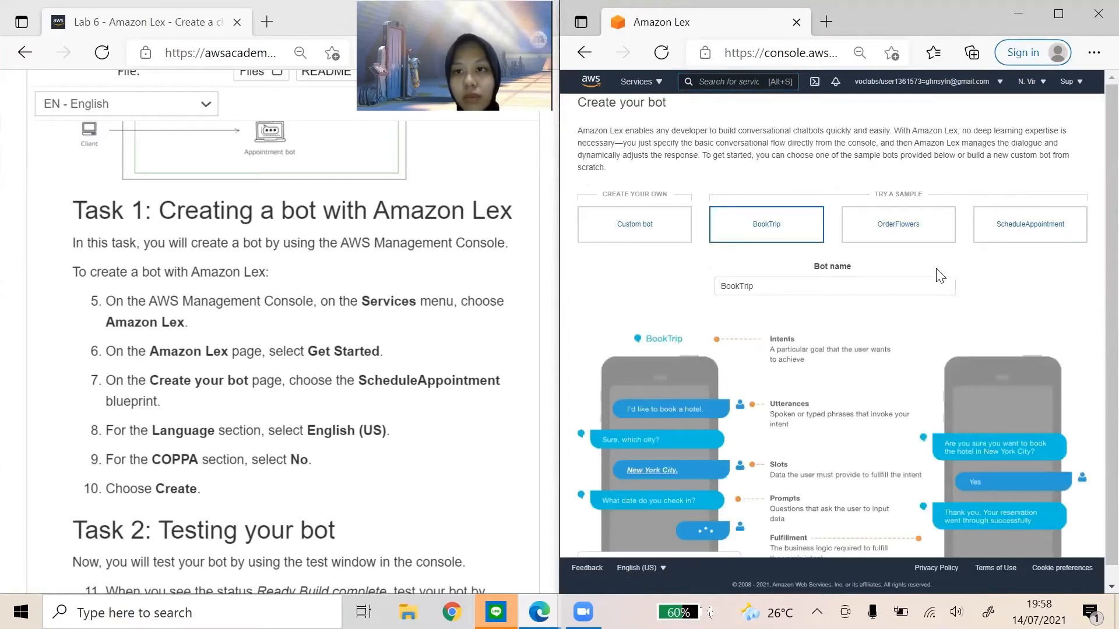
pyautogui.click(1020, 229)
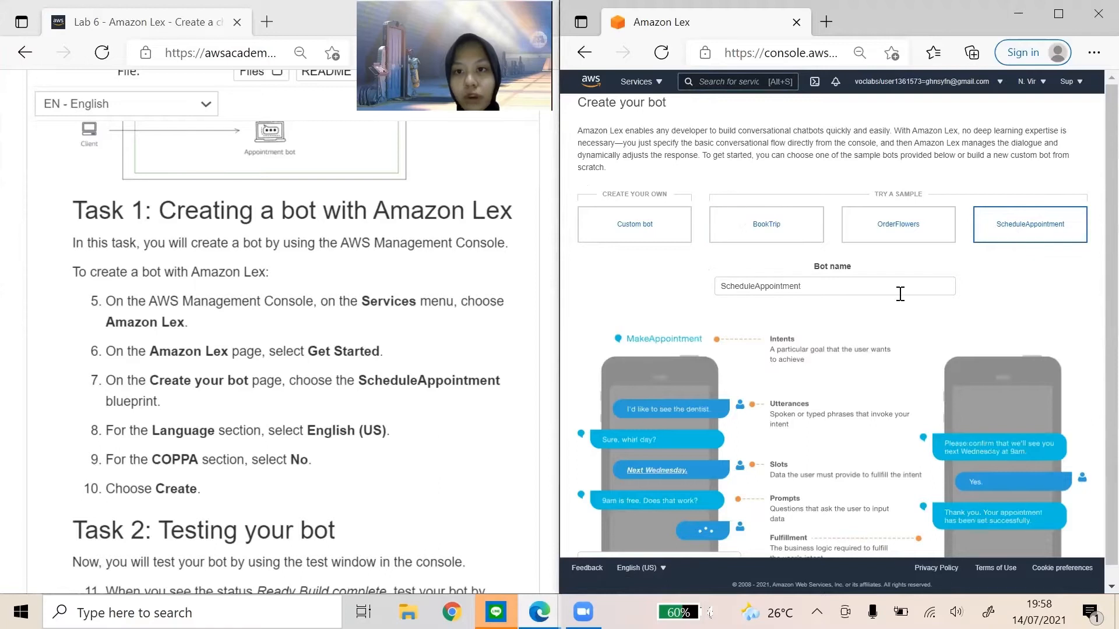
pyautogui.scroll(-6, 899, 293)
pyautogui.click(872, 289)
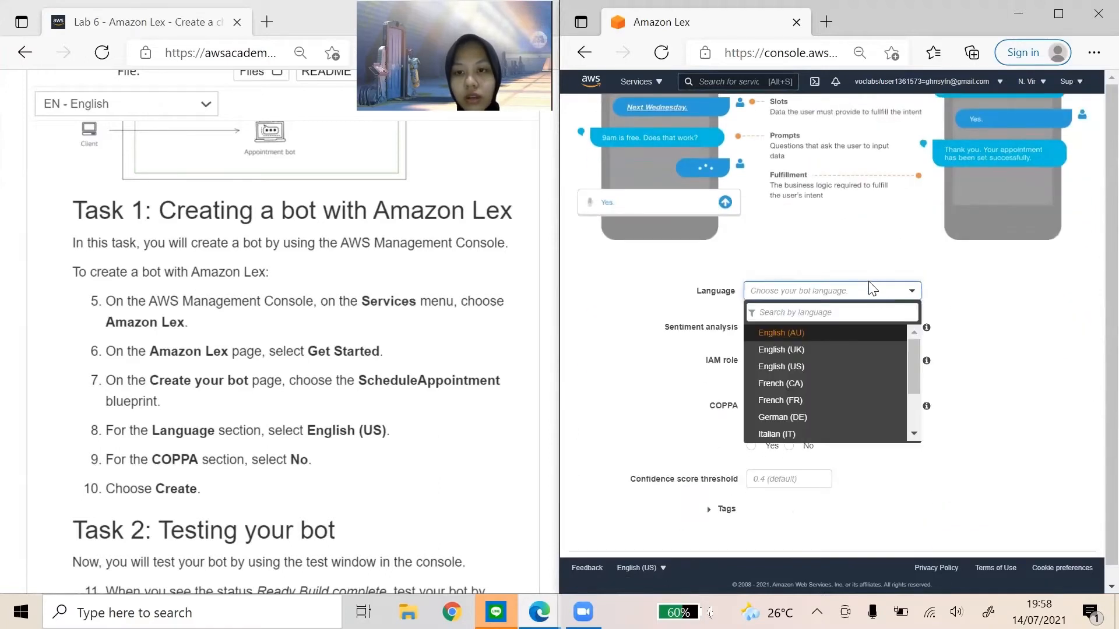
pyautogui.click(793, 373)
pyautogui.scroll(-1, 939, 306)
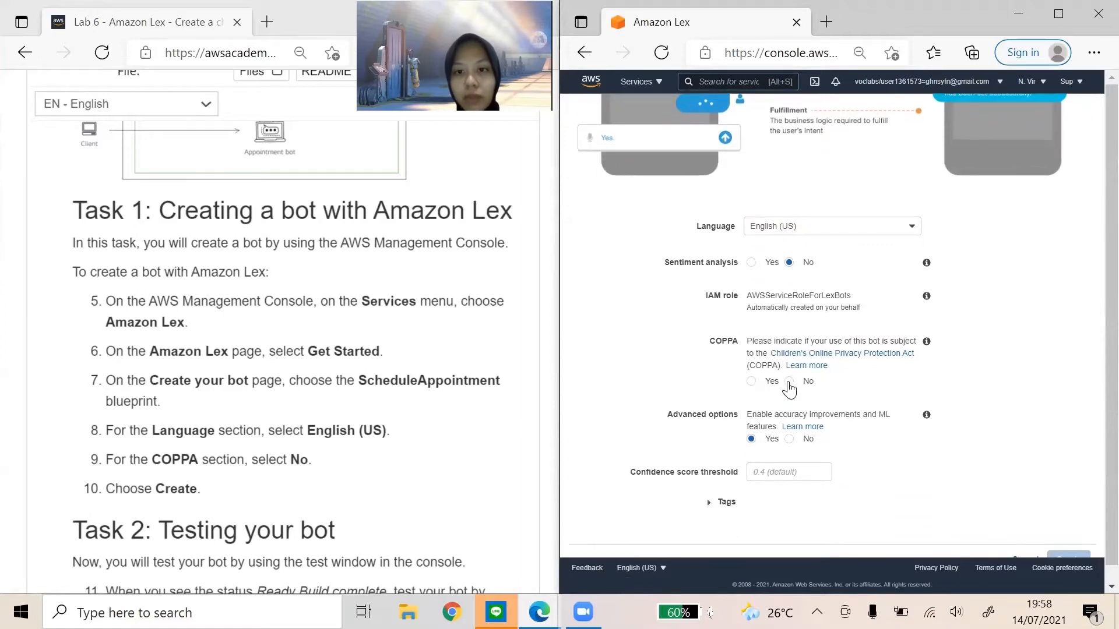
pyautogui.click(790, 382)
pyautogui.scroll(-1, 1037, 495)
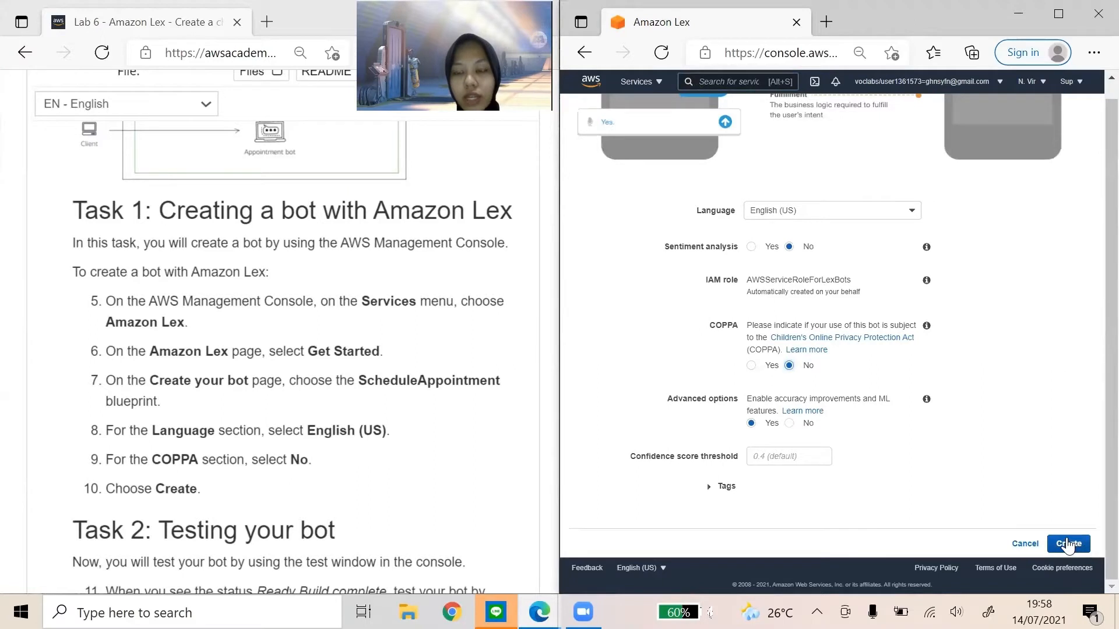
pyautogui.click(1068, 544)
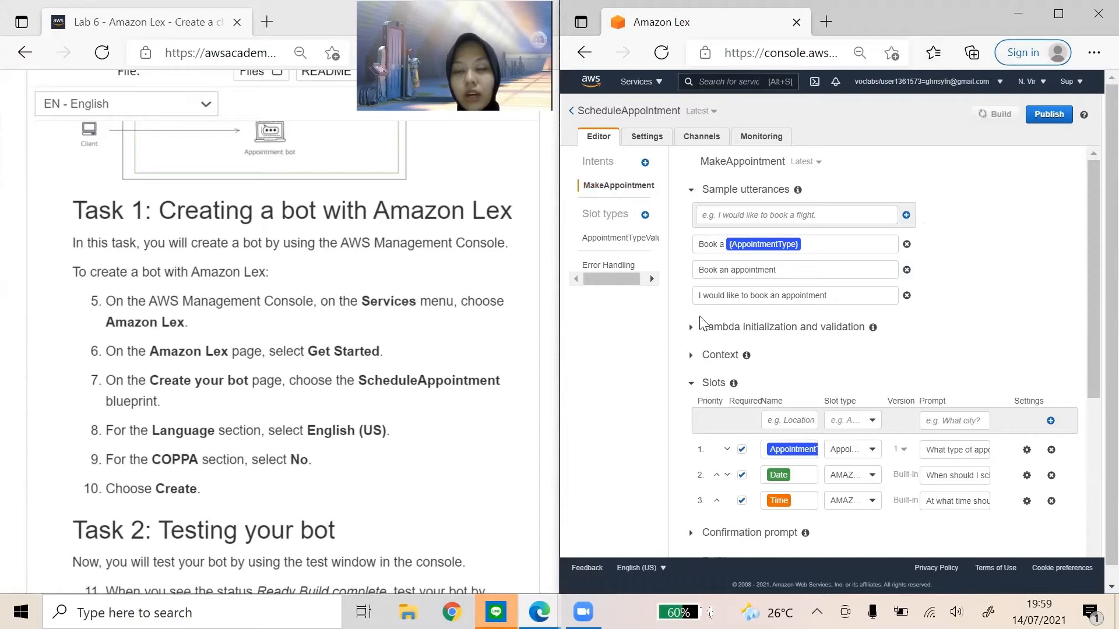
# - Start a test conversation with the built bot by sending "I would like to make an appointment"
pyautogui.scroll(-5, 422, 297)
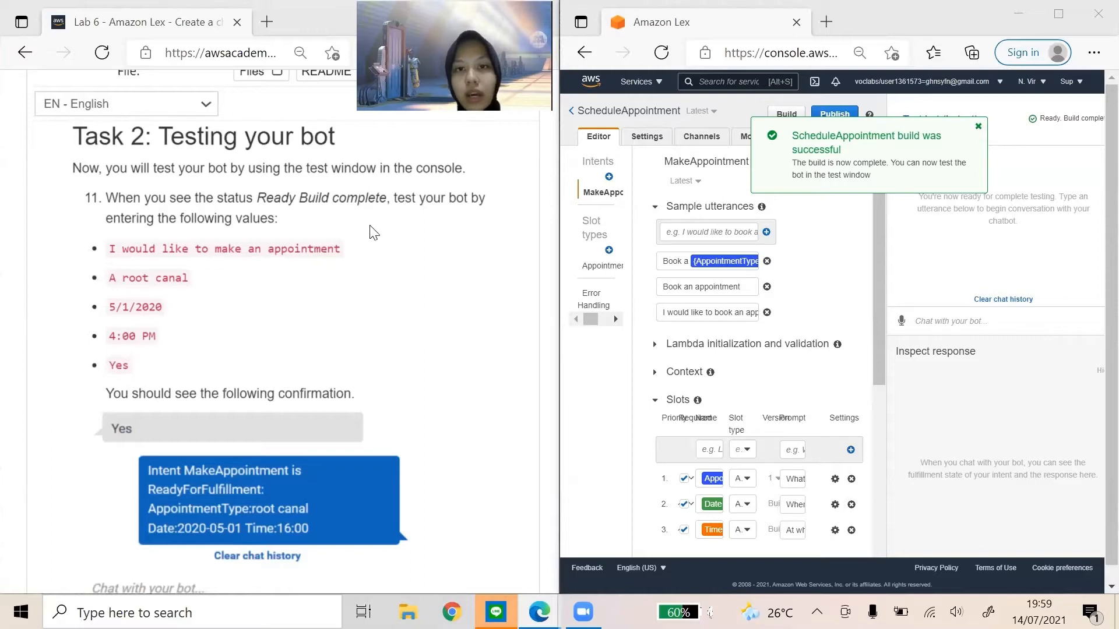
pyautogui.click(931, 307)
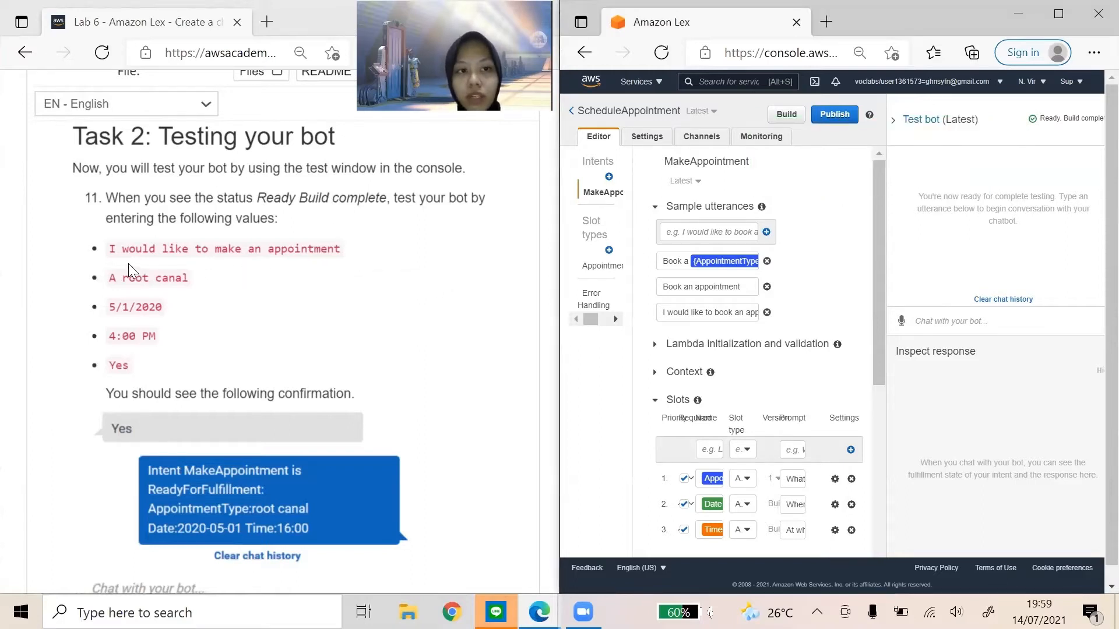
pyautogui.click(132, 249)
pyautogui.click(939, 320)
pyautogui.write('I would like to make an appointment')
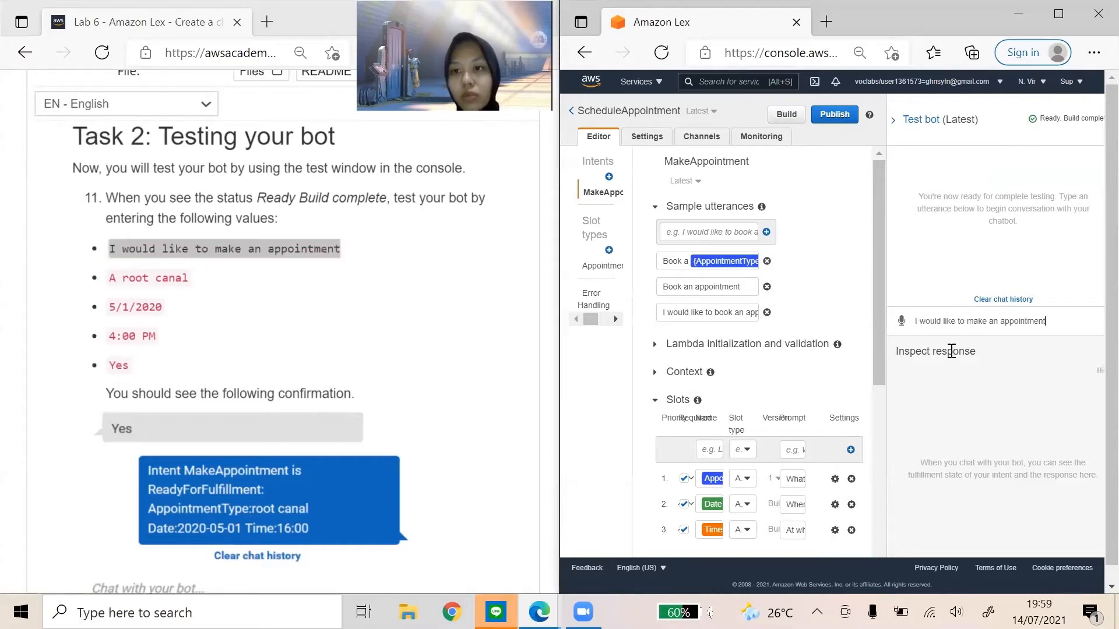
pyautogui.press('Return')
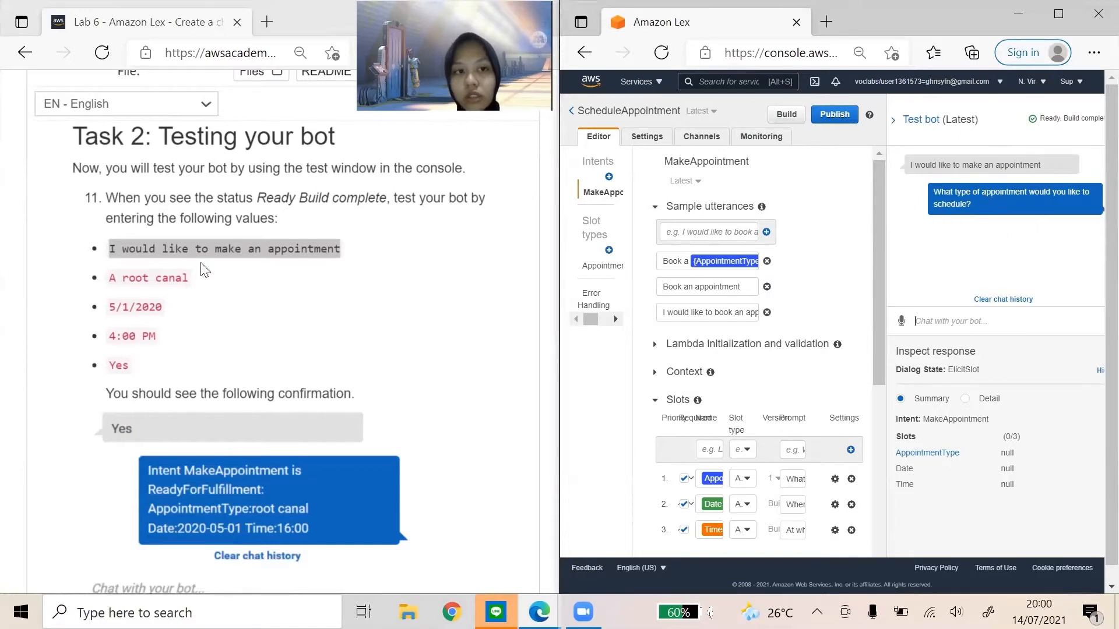
# - Answer the test bot's appointment type question with "A root canal", copied from the lab instructions
pyautogui.moveTo(112, 280); pyautogui.dragTo(188, 279)
pyautogui.hotkey('ctrl', 'c')
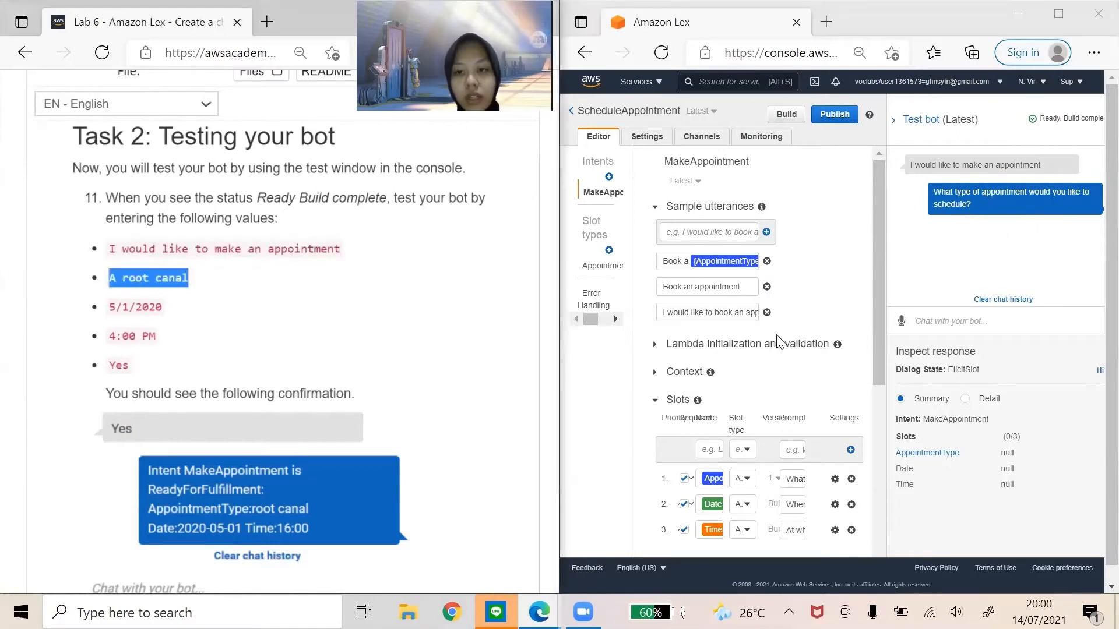
pyautogui.click(952, 319)
pyautogui.hotkey('ctrl', 'v')
pyautogui.press('Return')
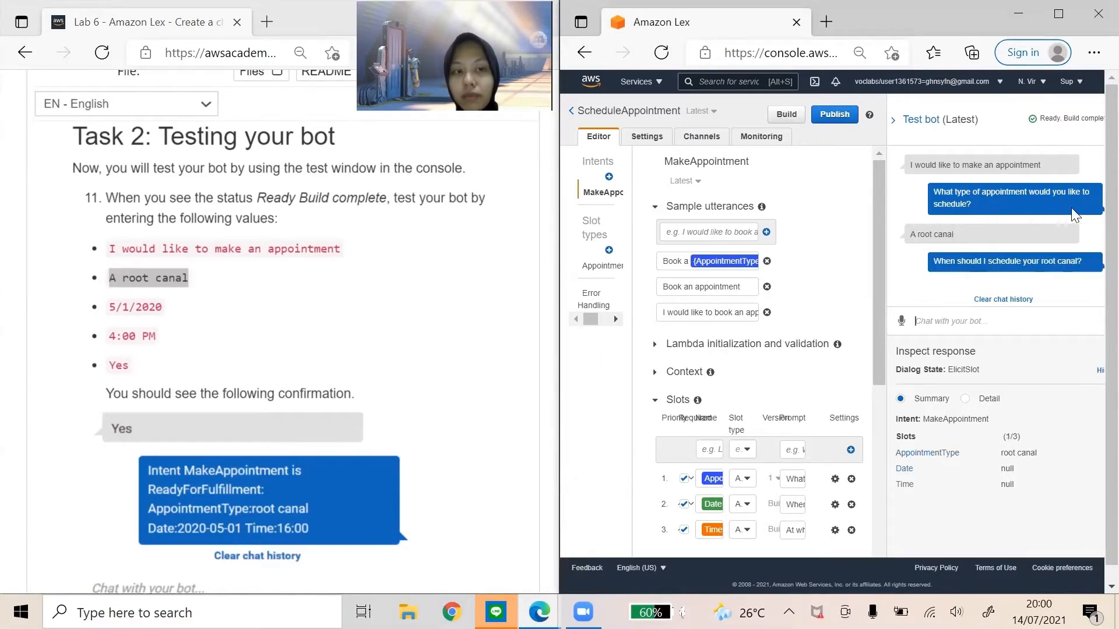
# - Copy the date 5/1/2020 from the lab instructions and send it to the test bot as the appointment date
pyautogui.moveTo(109, 307); pyautogui.dragTo(164, 308)
pyautogui.hotkey('ctrl', 'c')
pyautogui.click(982, 320)
pyautogui.hotkey('ctrl', 'v')
pyautogui.press('Return')
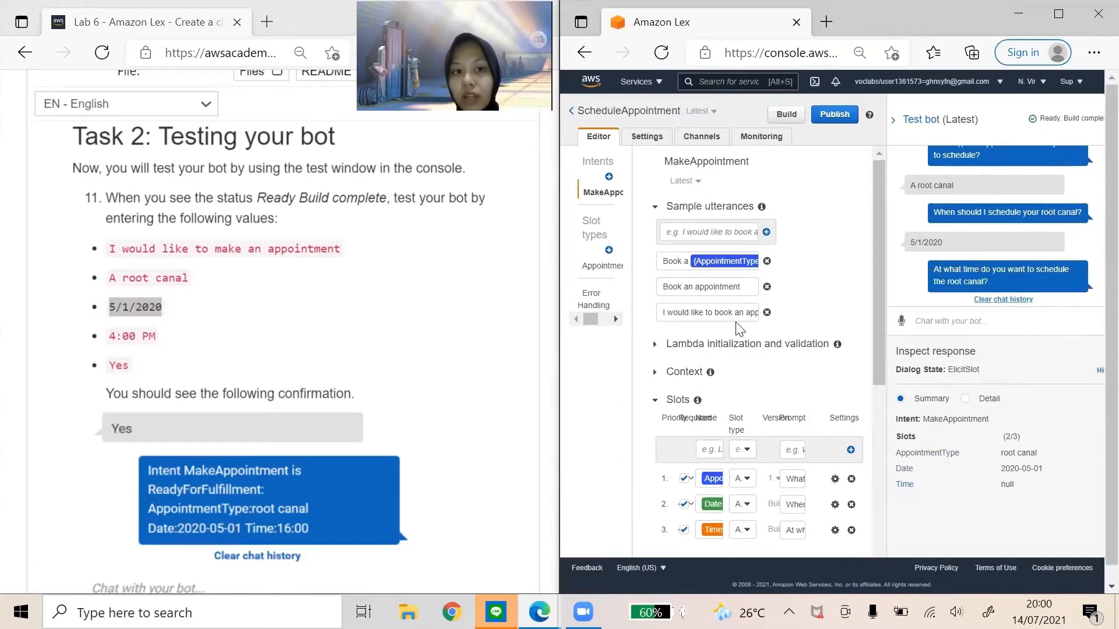
# - Copy 4:00 PM from the lab instructions and send it to the test bot as the appointment time
pyautogui.moveTo(112, 336); pyautogui.dragTo(175, 335)
pyautogui.hotkey('ctrl', 'c')
pyautogui.click(925, 321)
pyautogui.hotkey('ctrl', 'v')
pyautogui.press('Return')
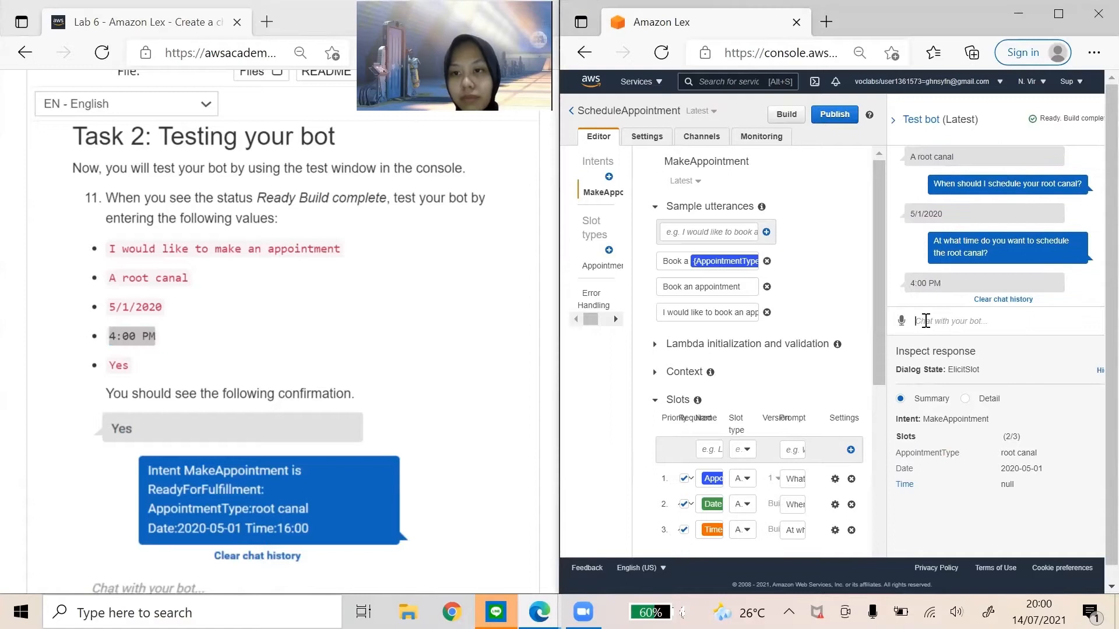
# - Confirm the booking in the test chat by sending "Yes" from the lab instructions
pyautogui.moveTo(110, 363); pyautogui.dragTo(132, 364)
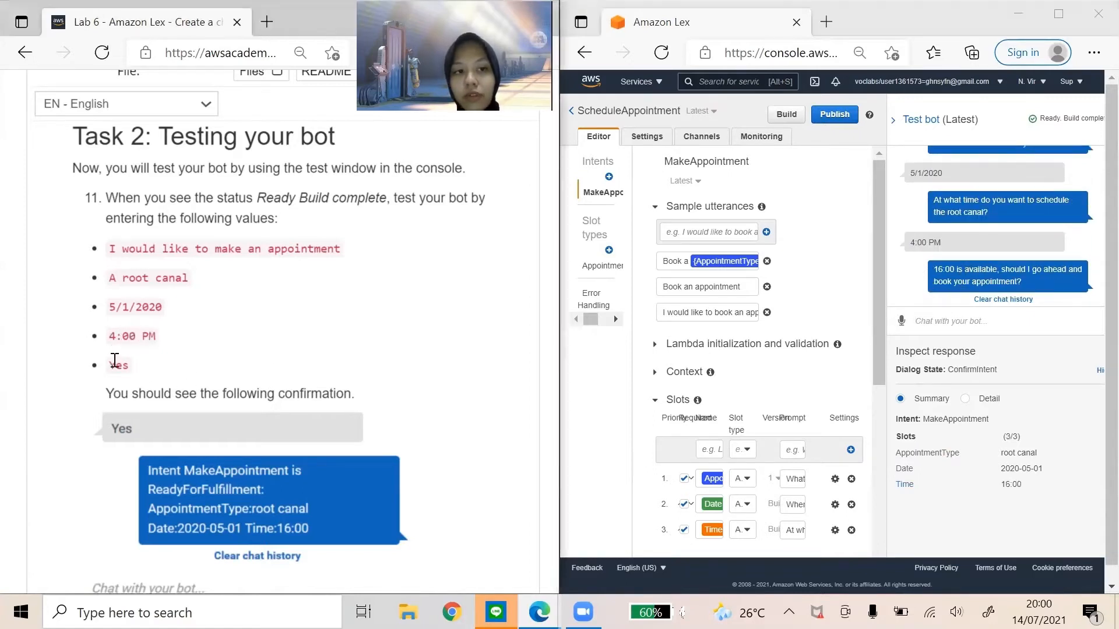
pyautogui.hotkey('ctrl', 'c')
pyautogui.click(928, 320)
pyautogui.hotkey('ctrl', 'v')
pyautogui.press('Return')
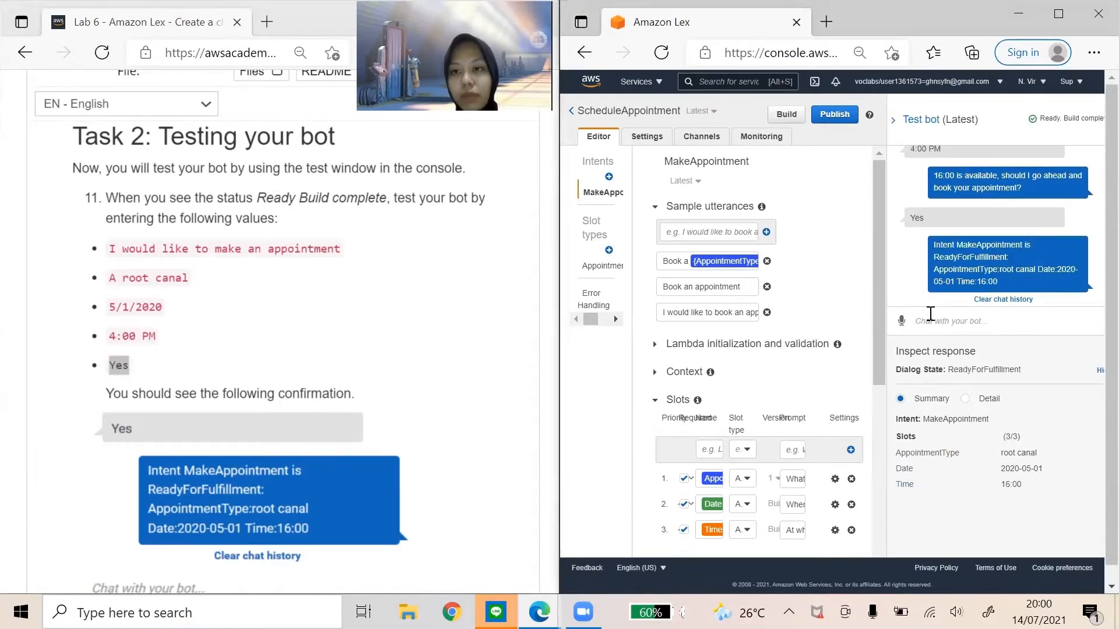
# - Go to Task 3 in the lab instructions and open the Lambda service in the AWS console
pyautogui.scroll(-2, 335, 320)
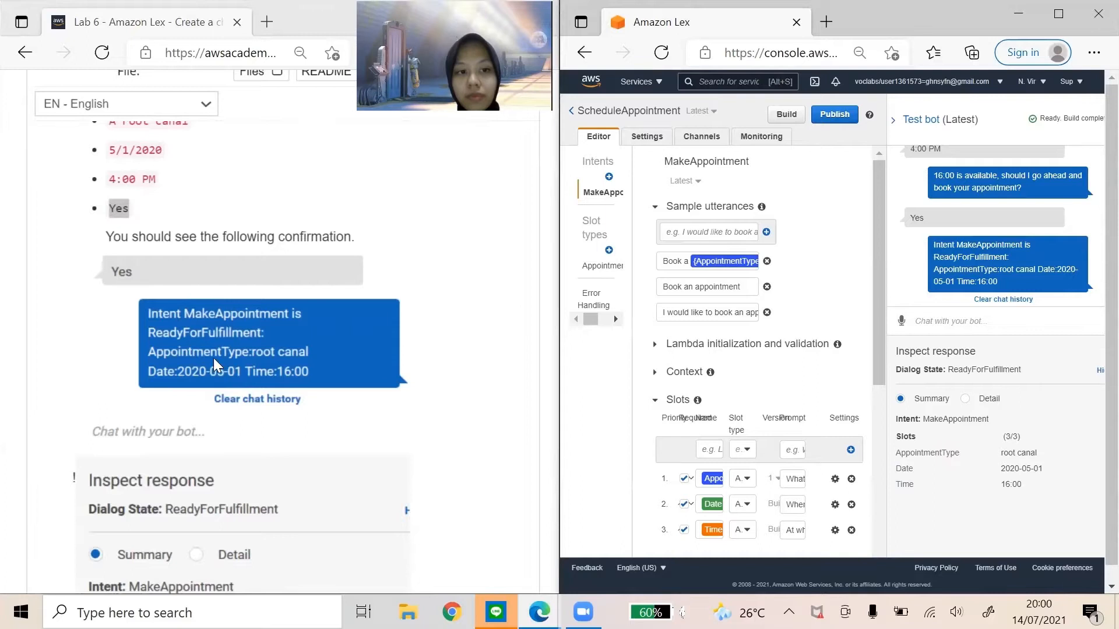
pyautogui.scroll(-3, 192, 333)
pyautogui.scroll(-3, 222, 384)
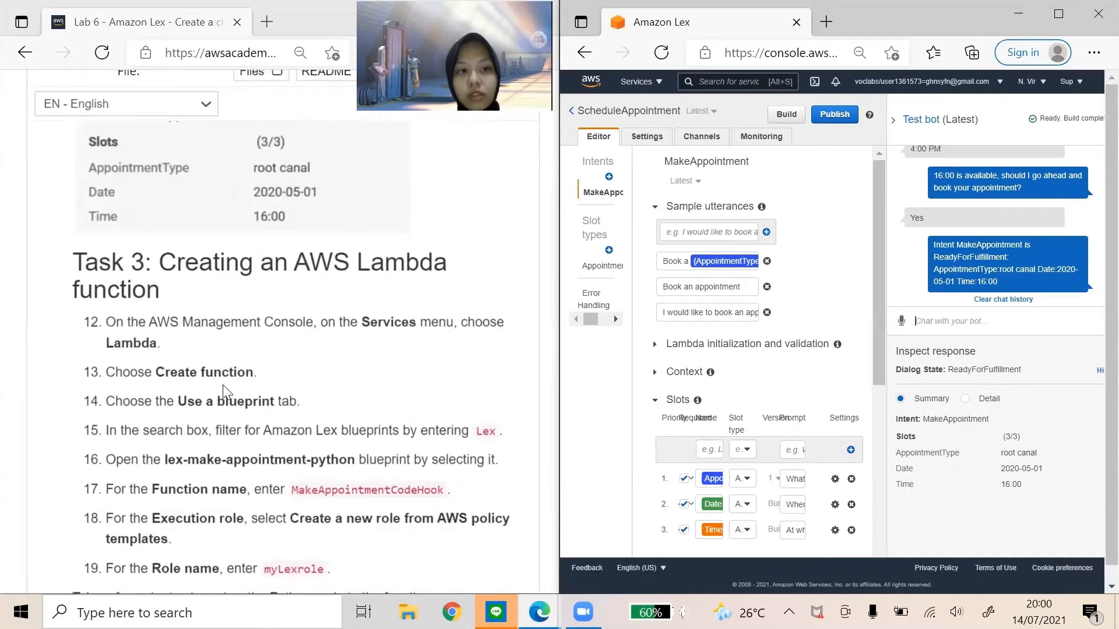
pyautogui.scroll(-1, 223, 384)
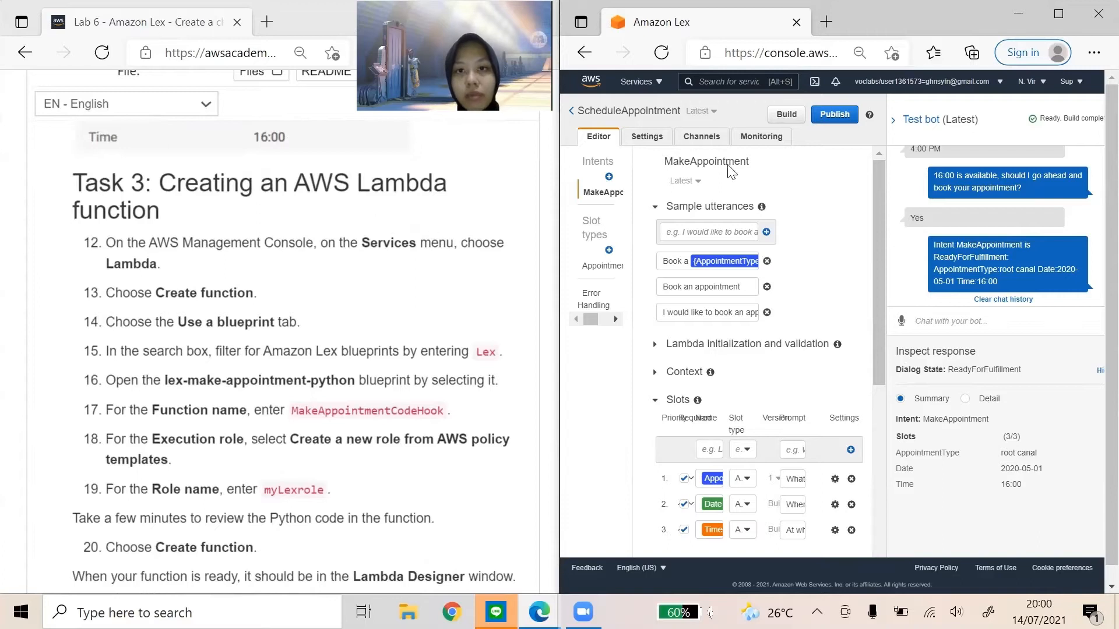
pyautogui.click(719, 81)
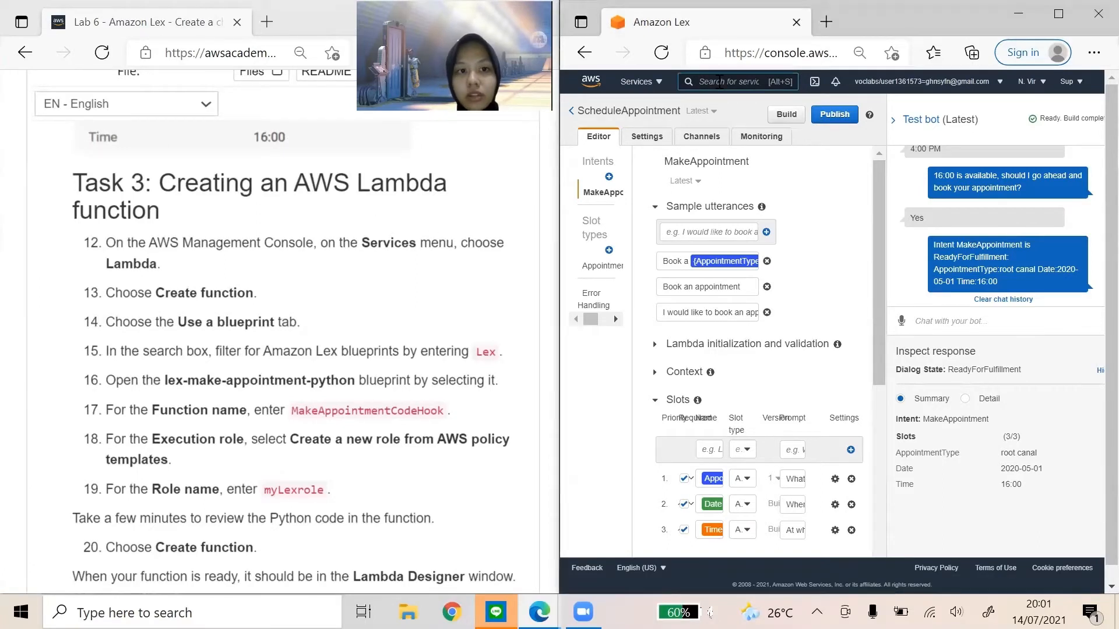
pyautogui.write('lambda')
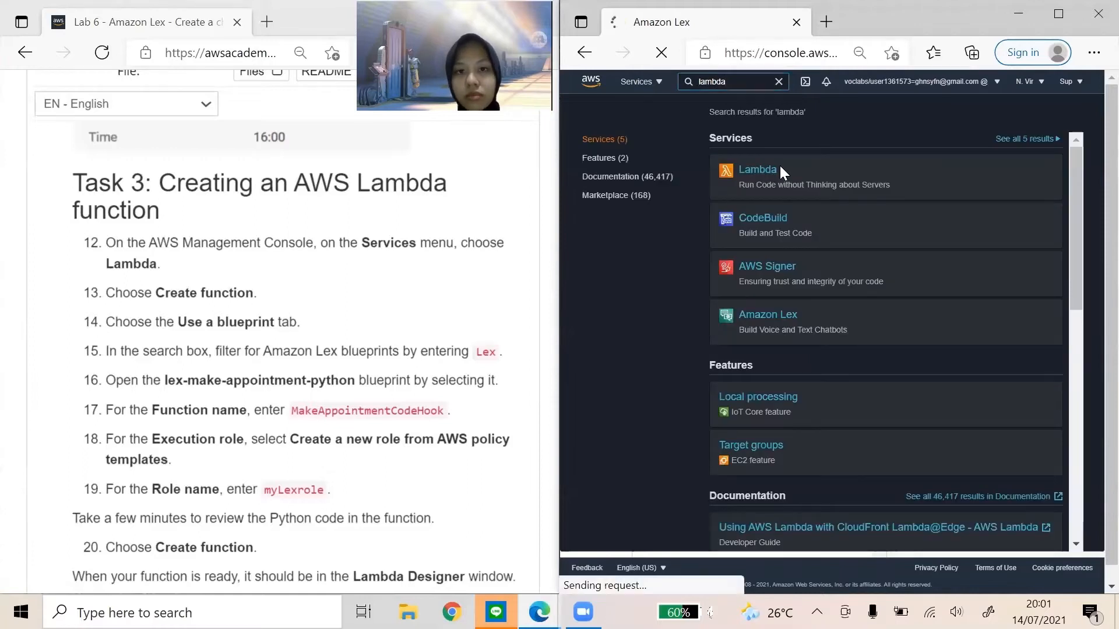
pyautogui.click(777, 164)
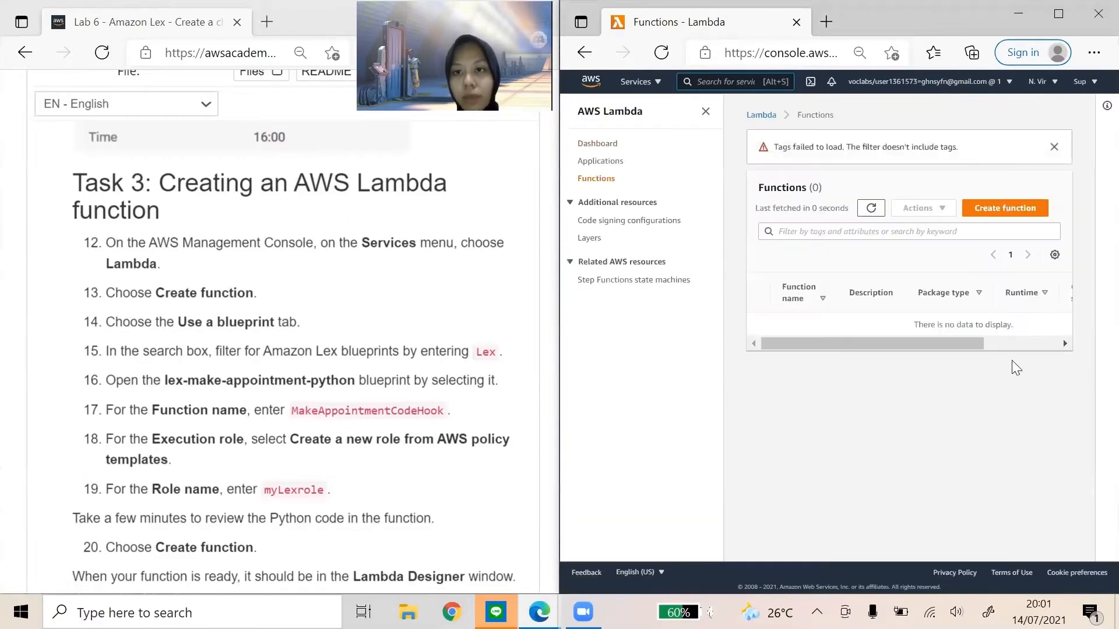
# - Start a new Lambda function from a blueprint, filter for lex, and configure the lex-make-appointment-python blueprint
pyautogui.click(1018, 207)
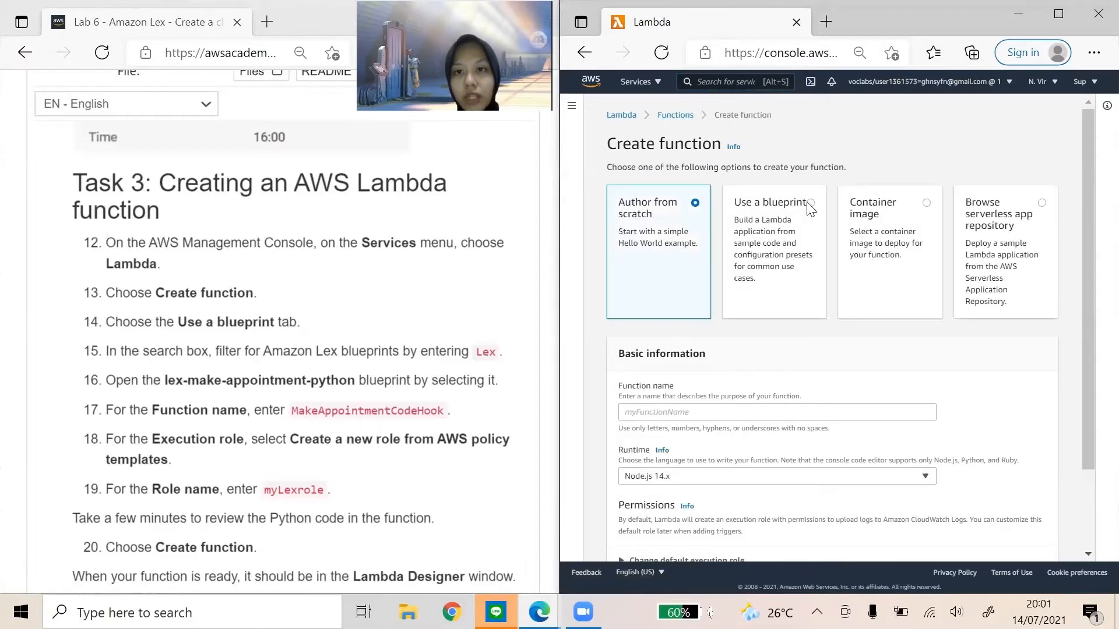
pyautogui.click(810, 207)
pyautogui.scroll(-1, 728, 327)
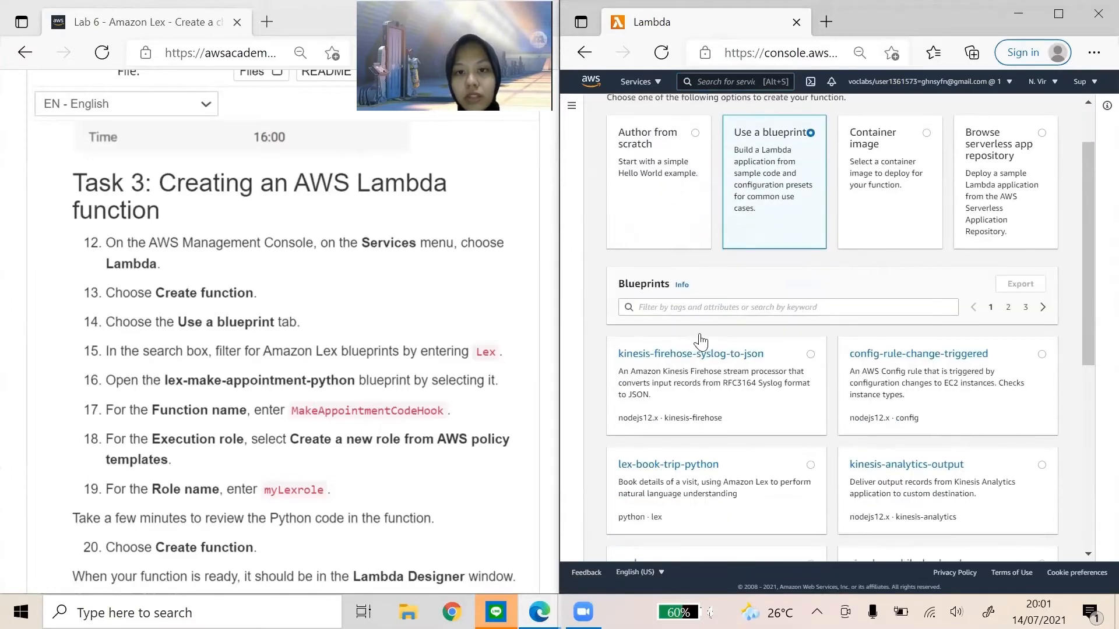
pyautogui.click(701, 304)
pyautogui.write('lex')
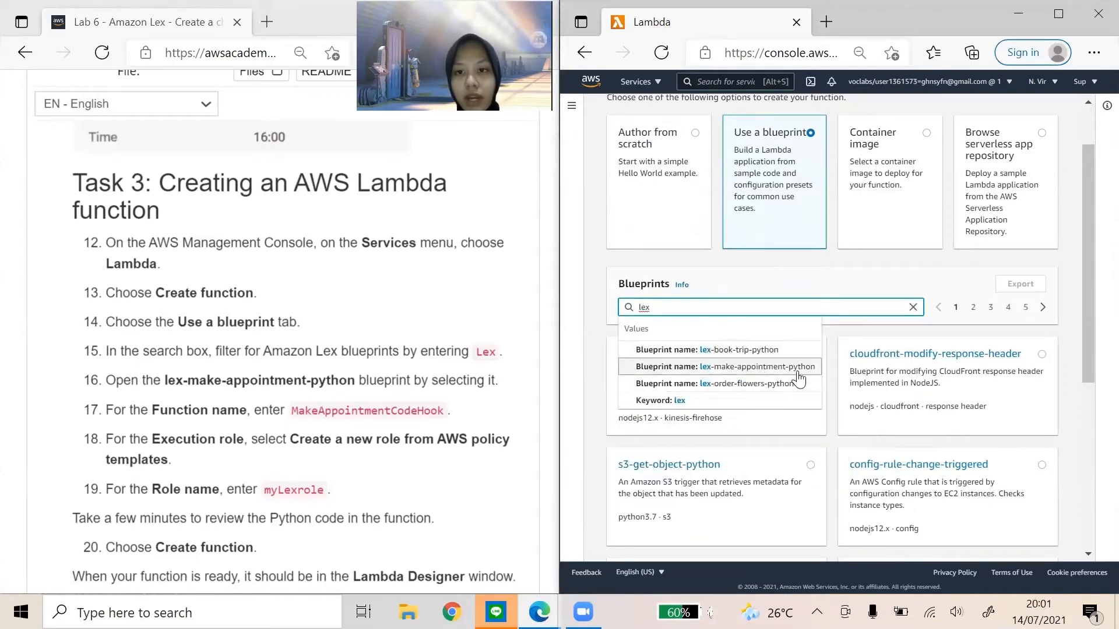
pyautogui.click(740, 373)
pyautogui.click(818, 437)
pyautogui.click(1043, 527)
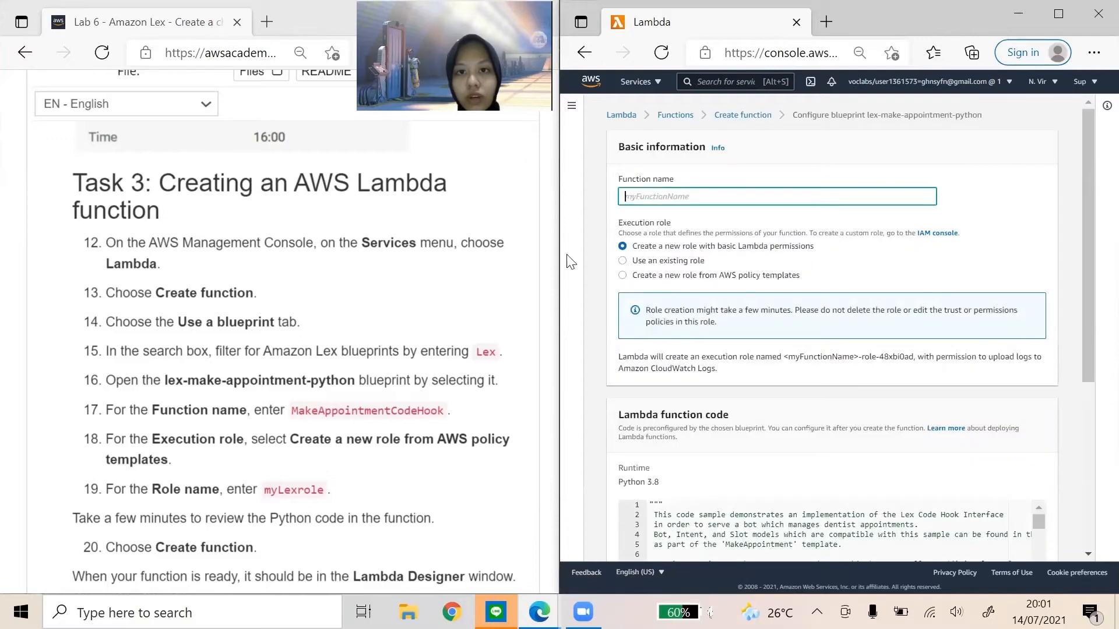
# - Copy MakeAppointmentCodeHook from the lab instructions and enter it as the Lambda function name
pyautogui.moveTo(293, 411); pyautogui.dragTo(446, 411)
pyautogui.hotkey('ctrl', 'c')
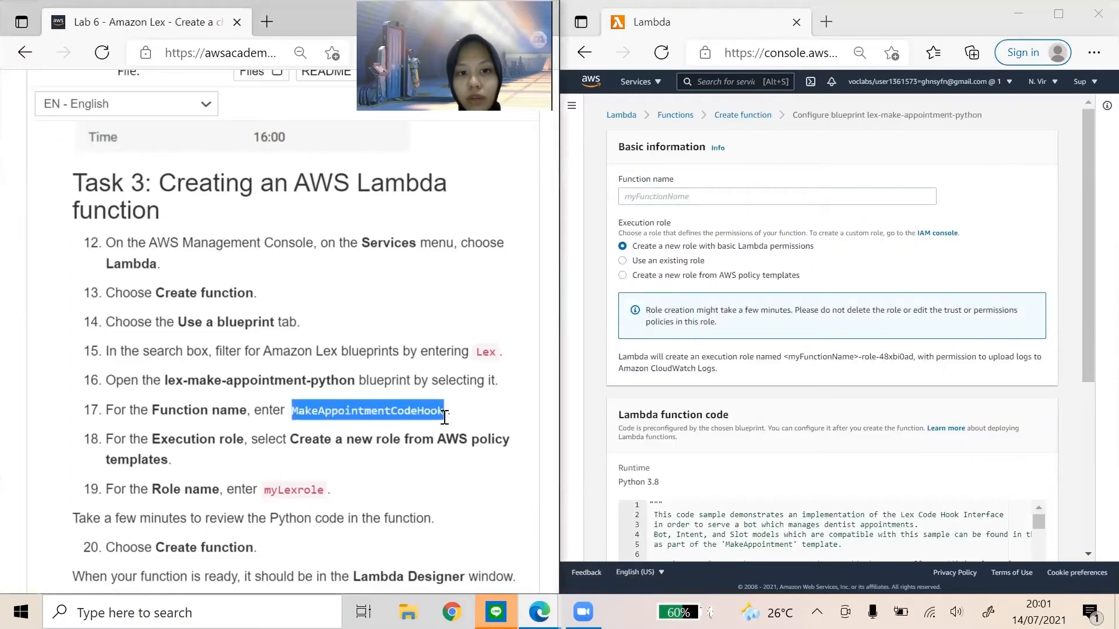
pyautogui.click(691, 201)
pyautogui.hotkey('ctrl', 'v')
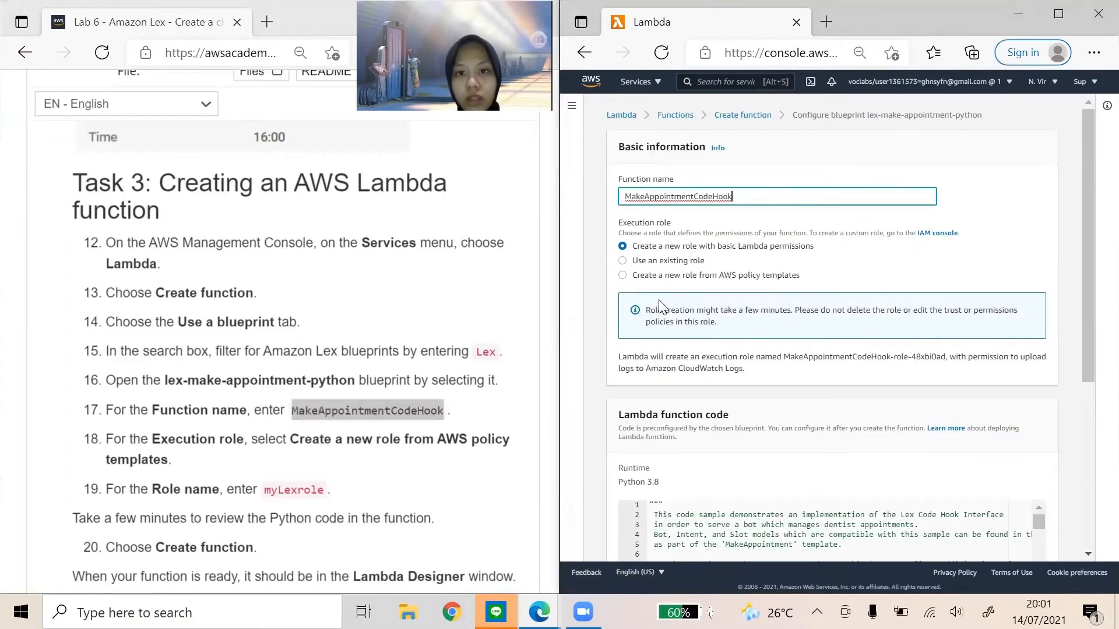
# - Set the execution role to a new role from AWS policy templates and name it myLexrole, copied from the lab instructions
pyautogui.click(621, 278)
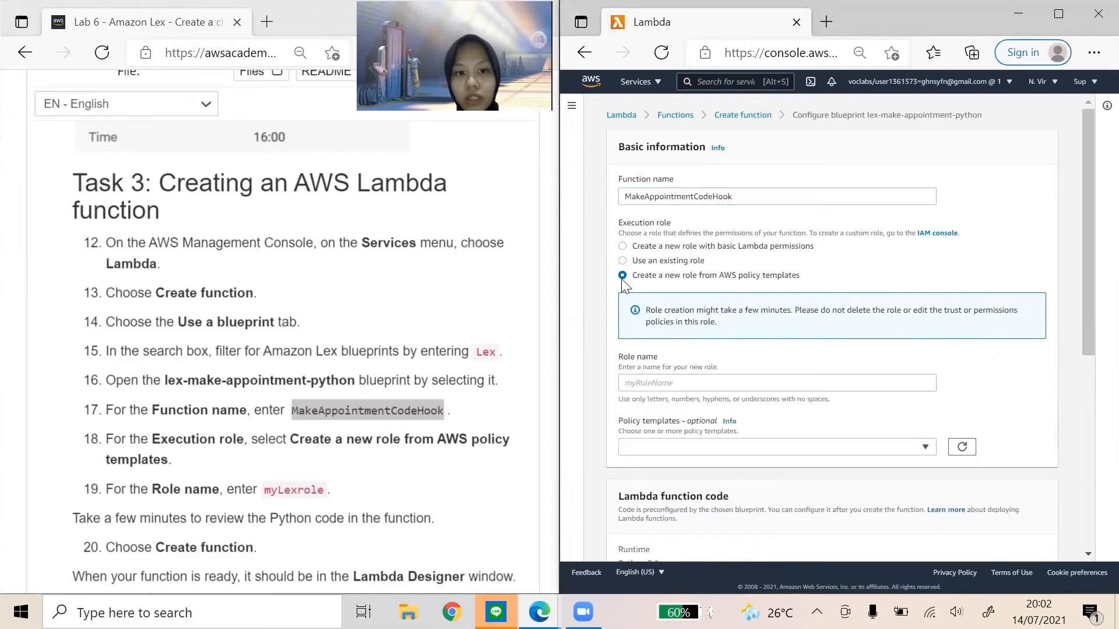
pyautogui.scroll(-1, 672, 345)
pyautogui.click(675, 313)
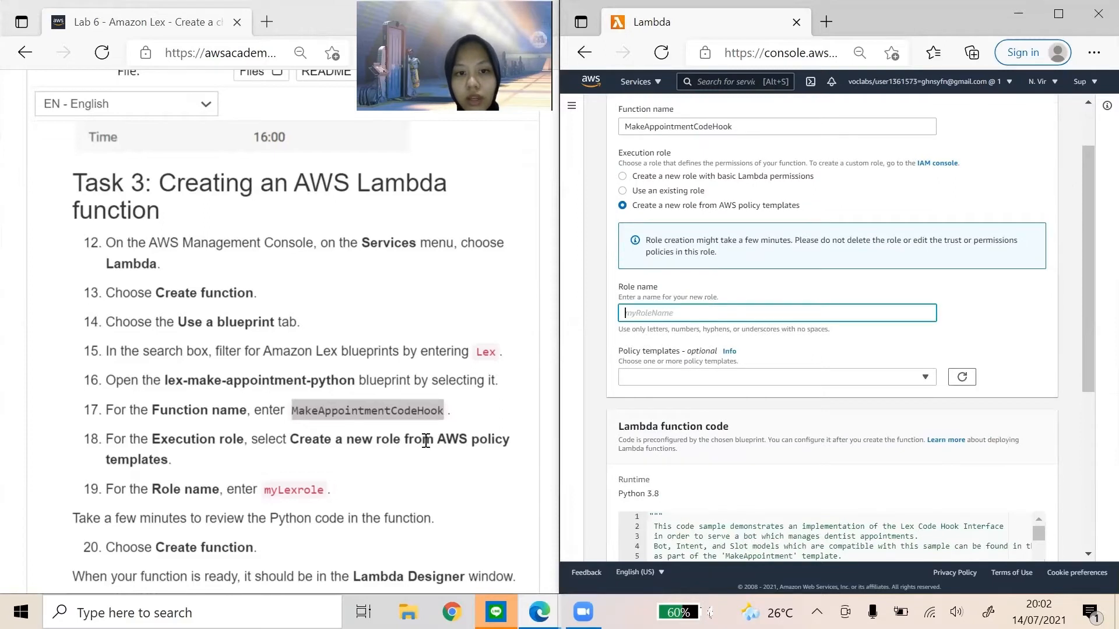
pyautogui.moveTo(265, 490); pyautogui.dragTo(324, 490)
pyautogui.hotkey('ctrl', 'c')
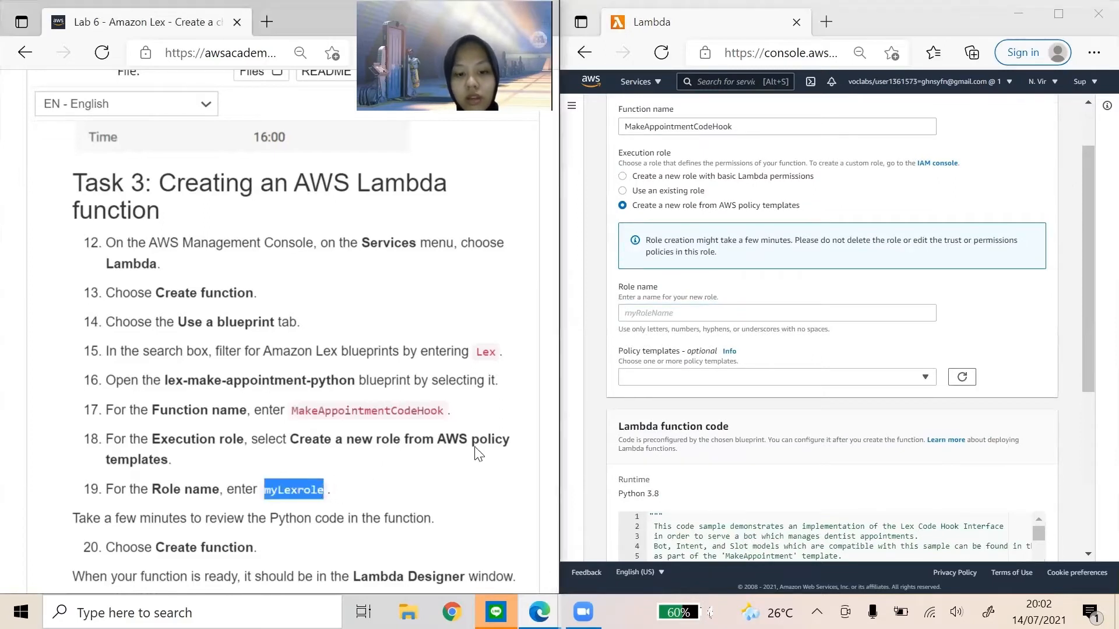
pyautogui.click(668, 315)
pyautogui.hotkey('ctrl', 'v')
# - Review the blueprint's Python code and create the MakeAppointmentCodeHook function
pyautogui.scroll(-5, 757, 350)
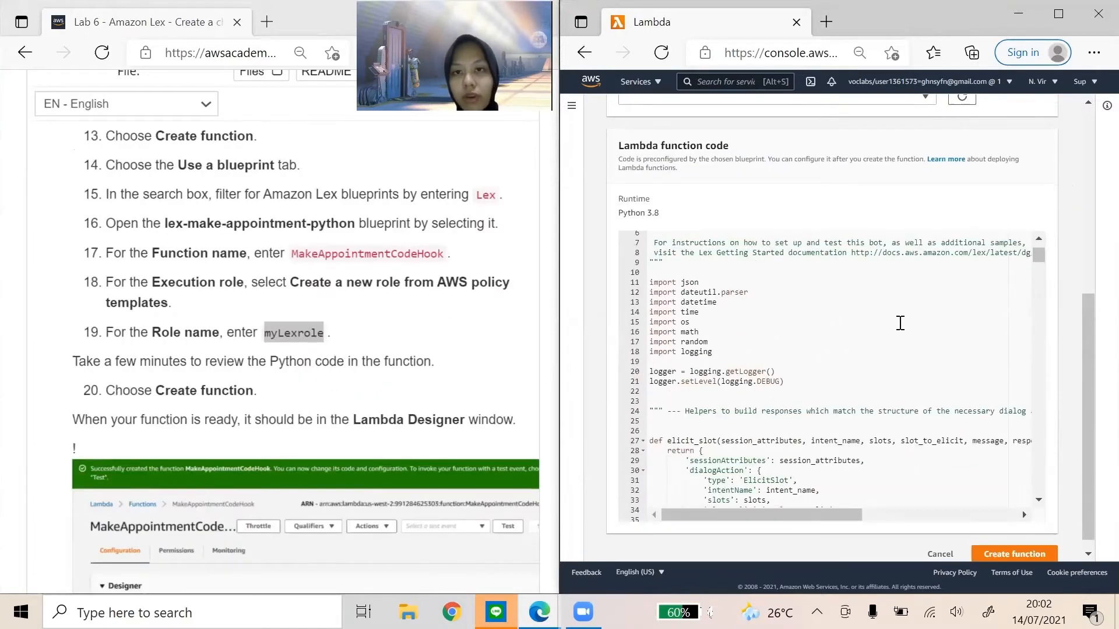
pyautogui.scroll(-10, 795, 379)
pyautogui.scroll(-2, 1015, 379)
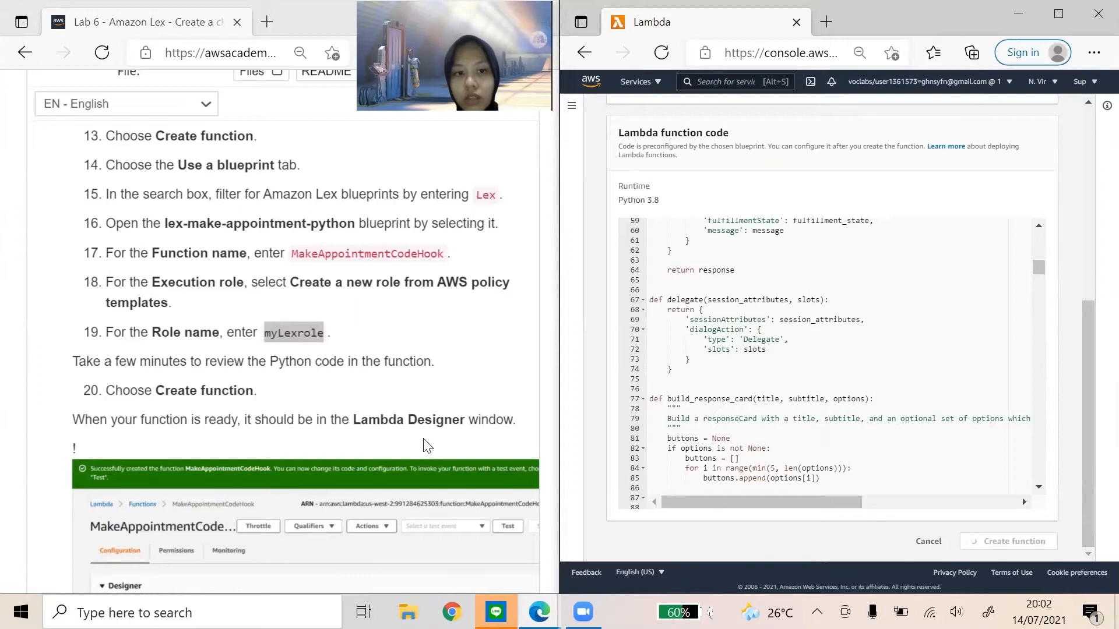
pyautogui.scroll(-4, 430, 446)
pyautogui.scroll(2, 1076, 452)
pyautogui.scroll(4, 1076, 453)
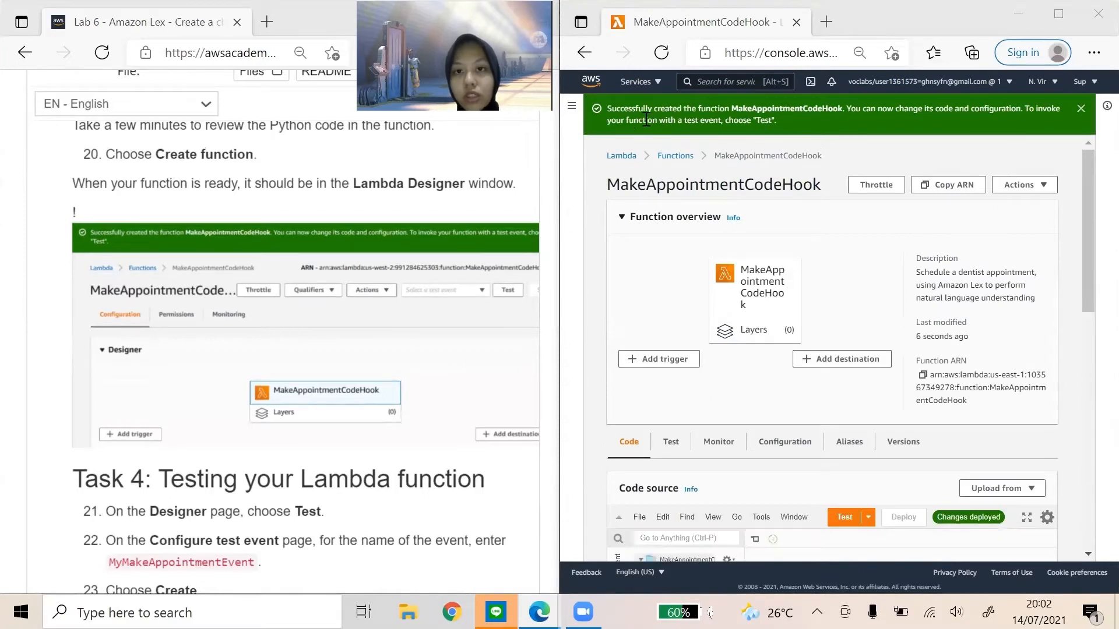
# - Go to Task 4 in the lab instructions and name the function's new test event MyMakeAppointmentEvent
pyautogui.scroll(-5, 425, 342)
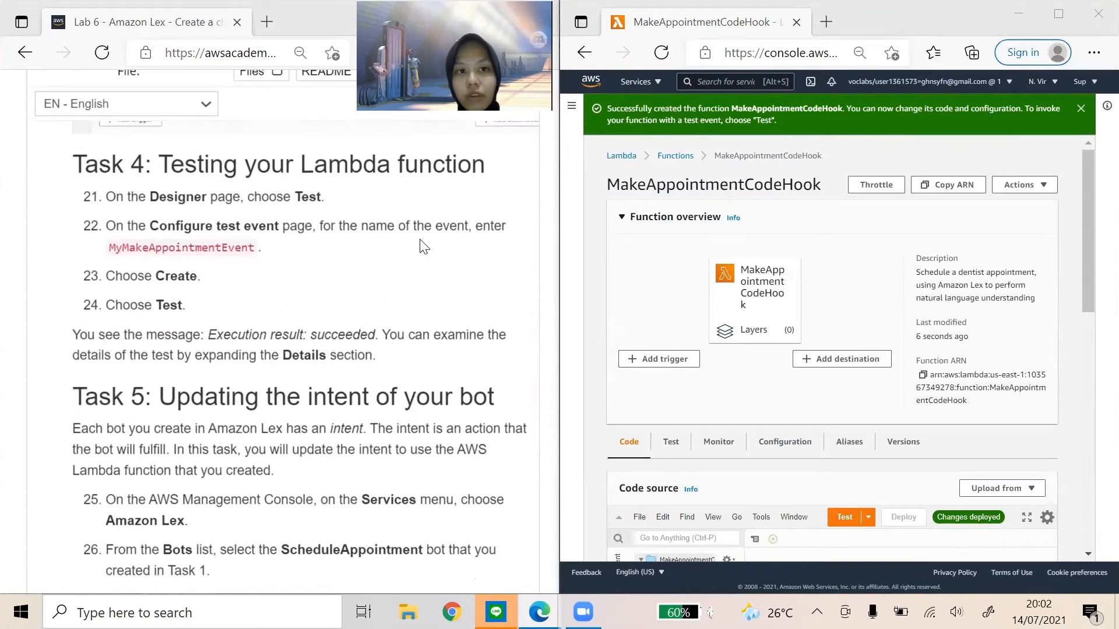
pyautogui.scroll(-2, 670, 332)
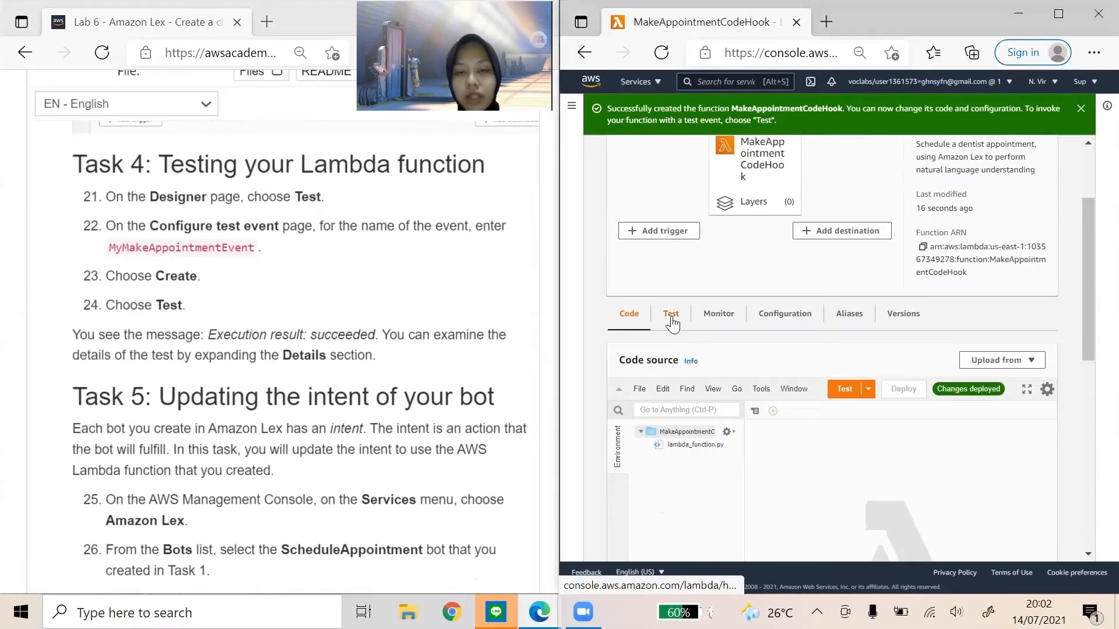
pyautogui.click(670, 314)
pyautogui.scroll(-4, 683, 408)
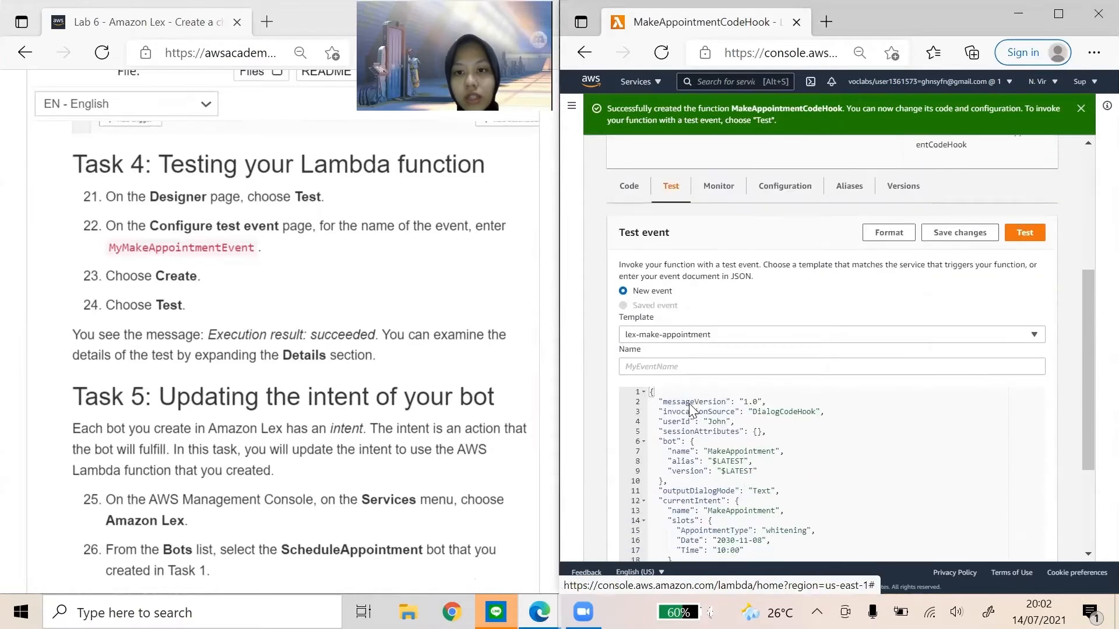
pyautogui.click(667, 367)
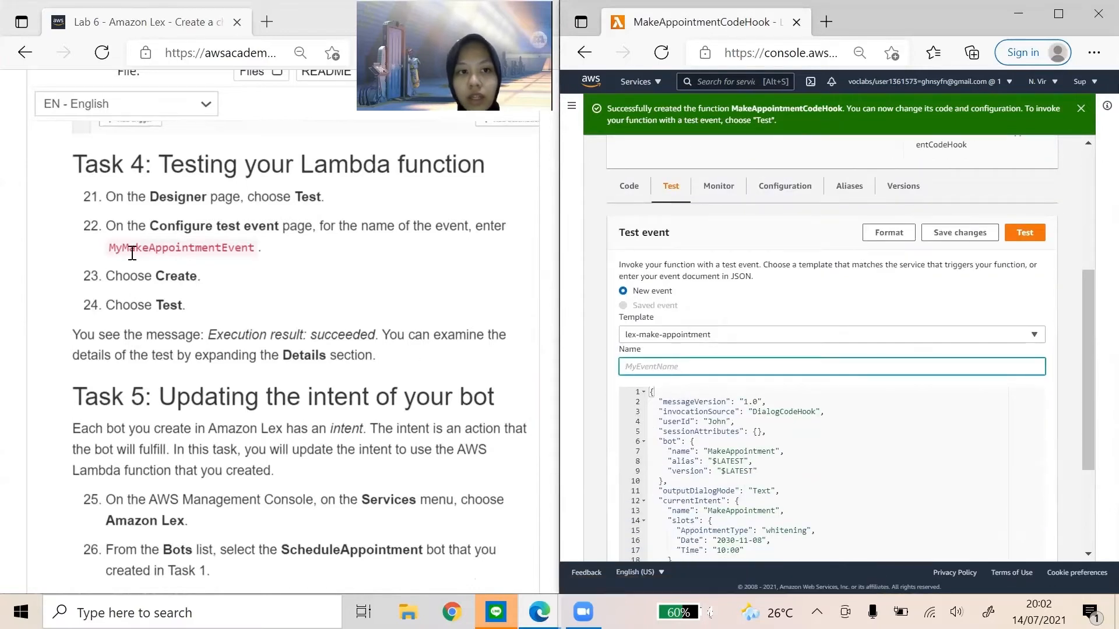
pyautogui.moveTo(111, 249); pyautogui.dragTo(256, 249)
pyautogui.hotkey('ctrl', 'c')
pyautogui.click(663, 364)
pyautogui.hotkey('ctrl', 'v')
# - Run the Lambda test event and expand the execution result details to review the returned output and summary
pyautogui.scroll(-3, 1006, 322)
pyautogui.scroll(2, 1051, 379)
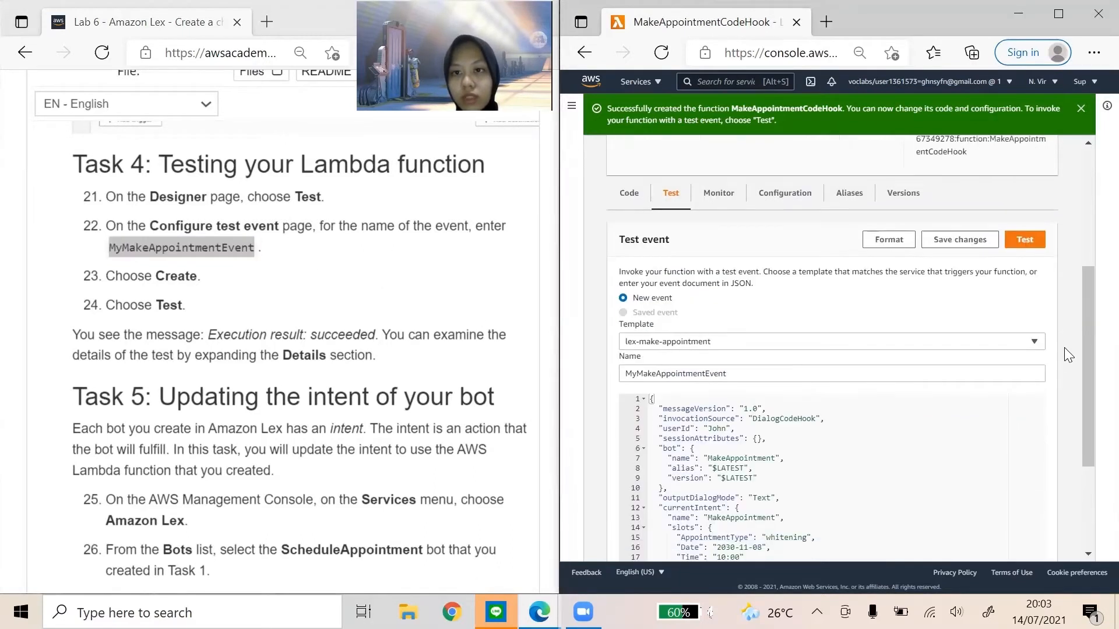
pyautogui.click(1025, 200)
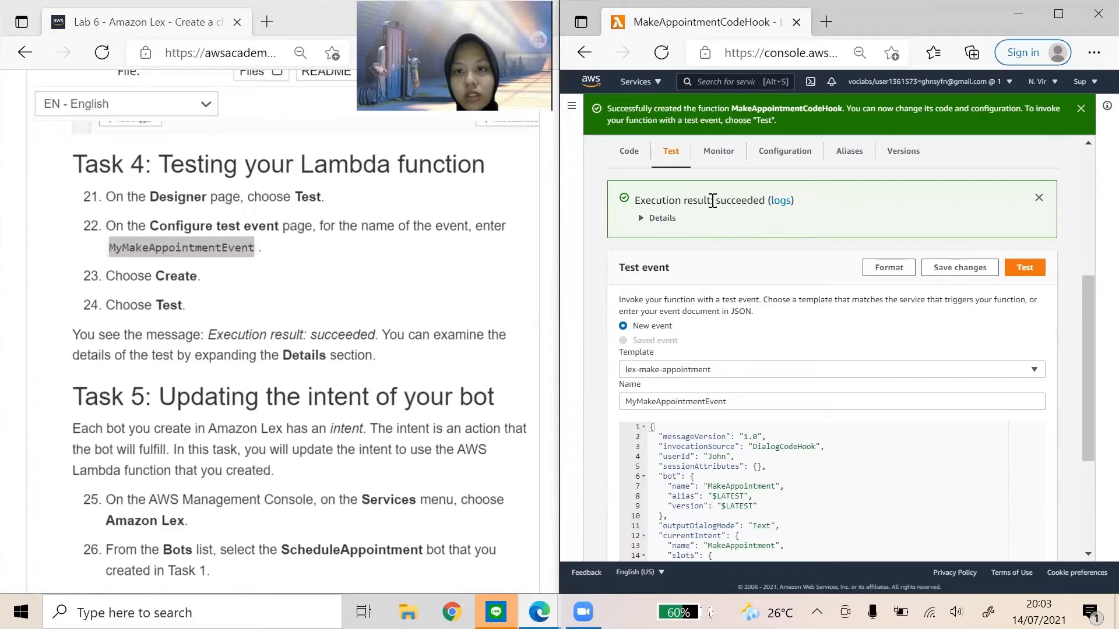
pyautogui.click(654, 218)
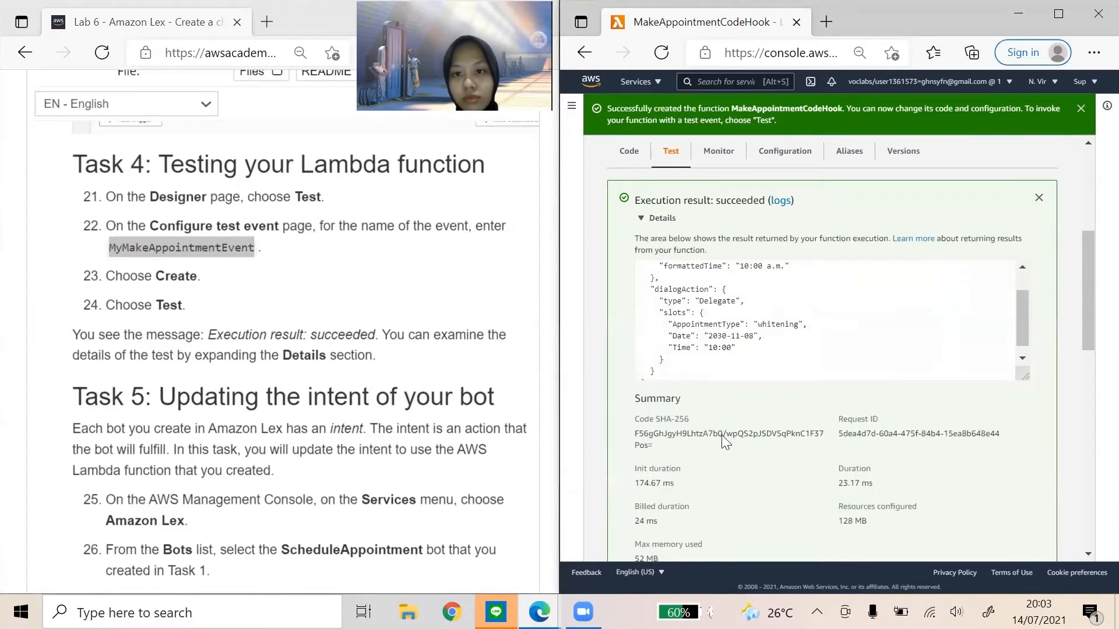
pyautogui.scroll(-5, 714, 314)
pyautogui.scroll(3, 709, 307)
pyautogui.scroll(-4, 345, 336)
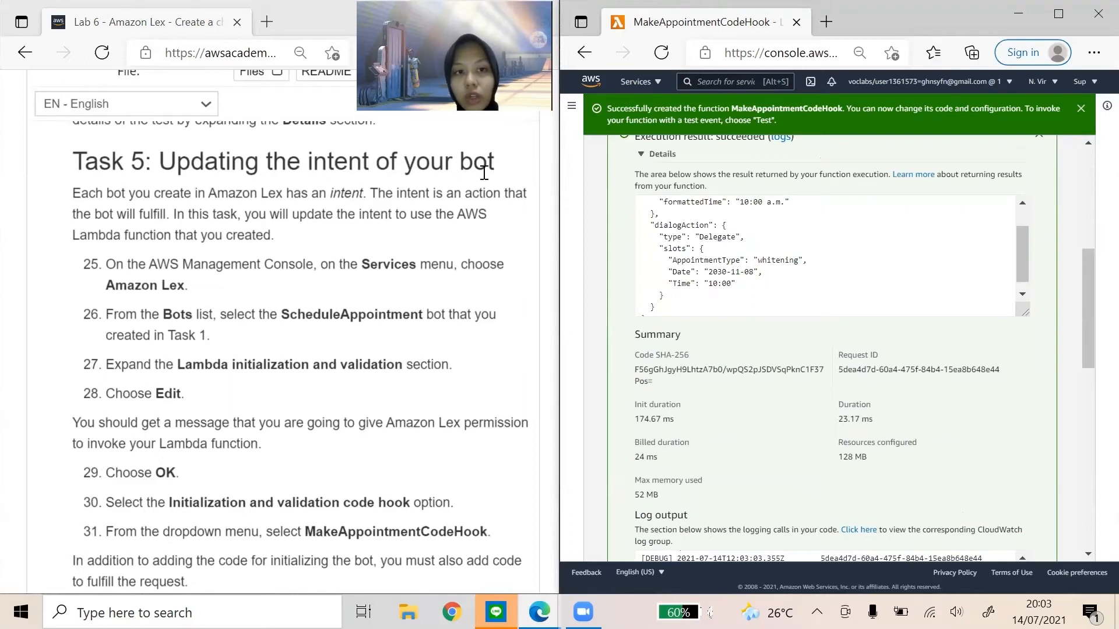
# - Follow Task 5 by searching the AWS console for Amazon Lex and opening the ScheduleAppointment bot
pyautogui.scroll(-3, 484, 173)
pyautogui.write('amazon le')
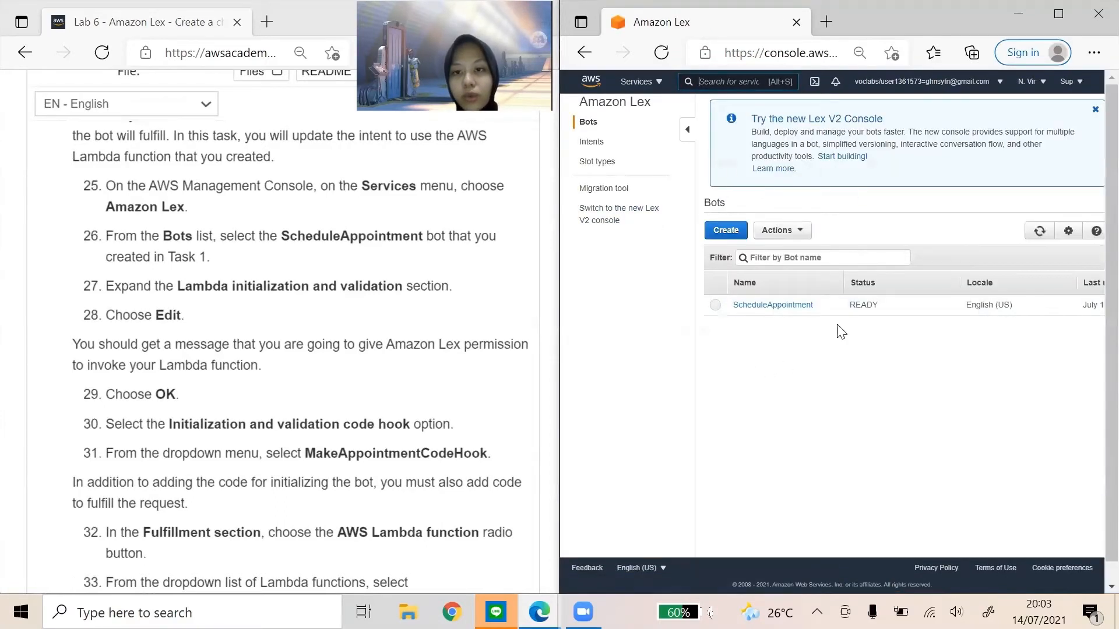
pyautogui.click(759, 306)
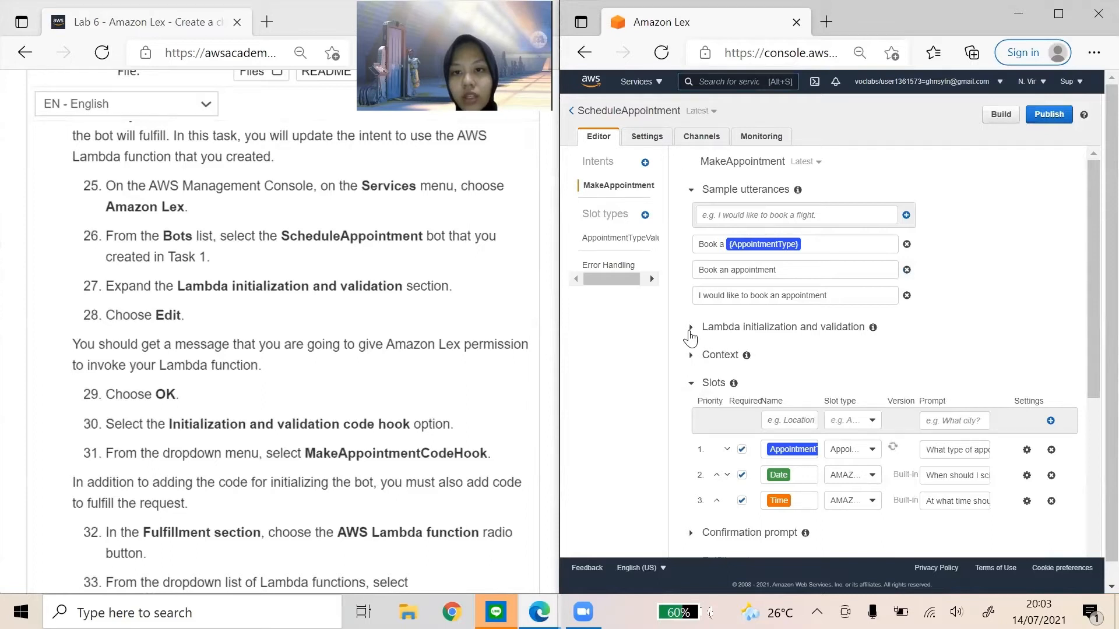
# - Enable the intent's initialization and validation code hook with the MakeAppointmentCodeHook function, and grant Lex permission to invoke it
pyautogui.click(690, 329)
pyautogui.click(705, 344)
pyautogui.scroll(-1, 987, 328)
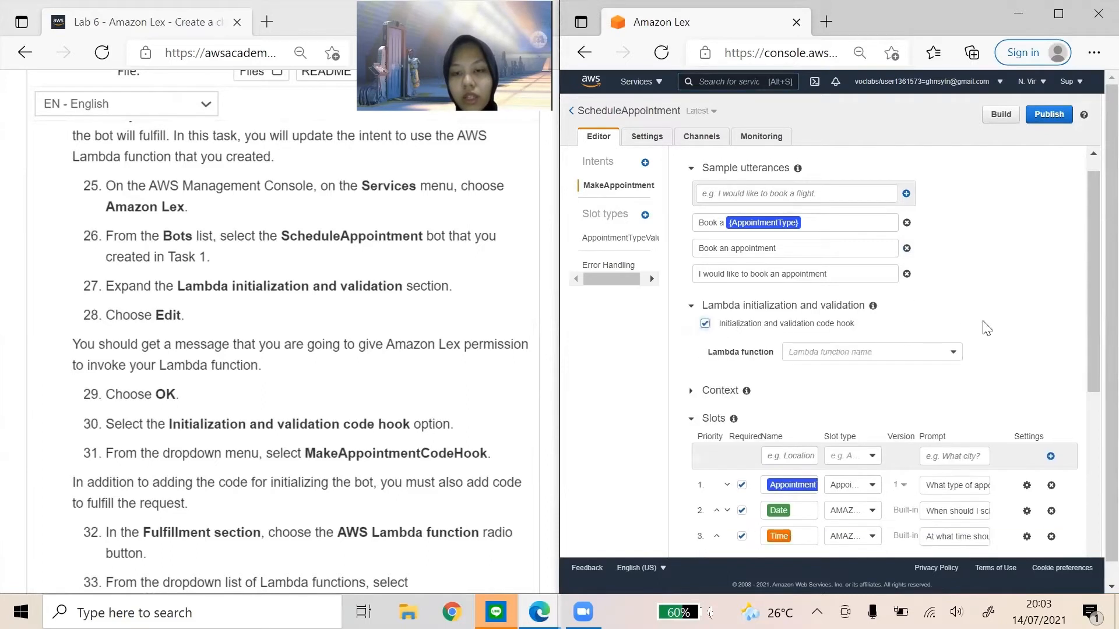
pyautogui.click(858, 309)
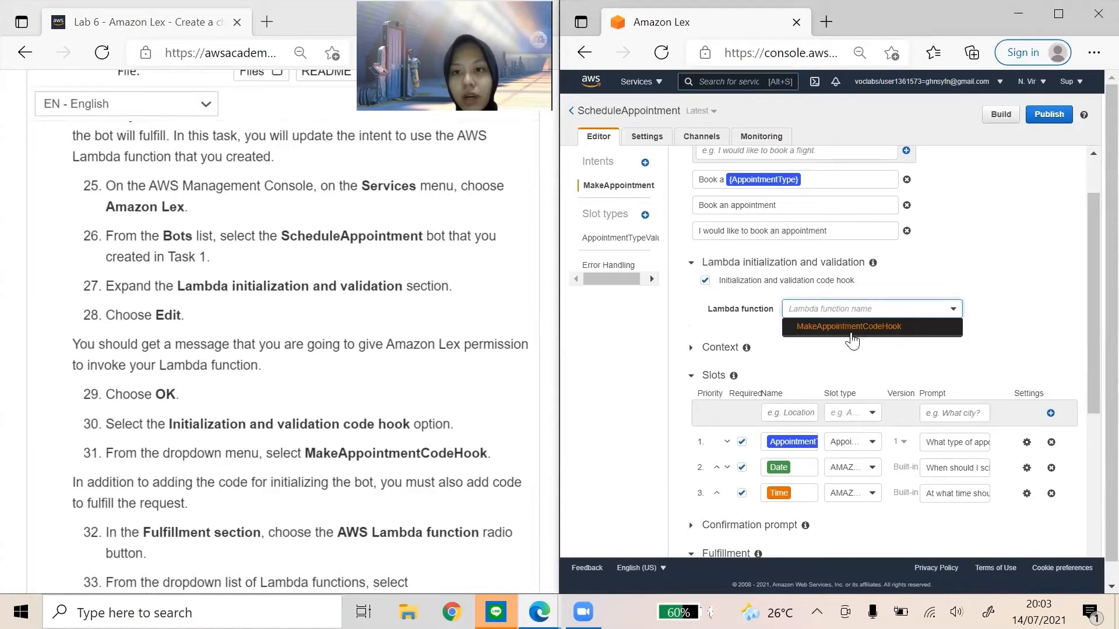
pyautogui.click(870, 327)
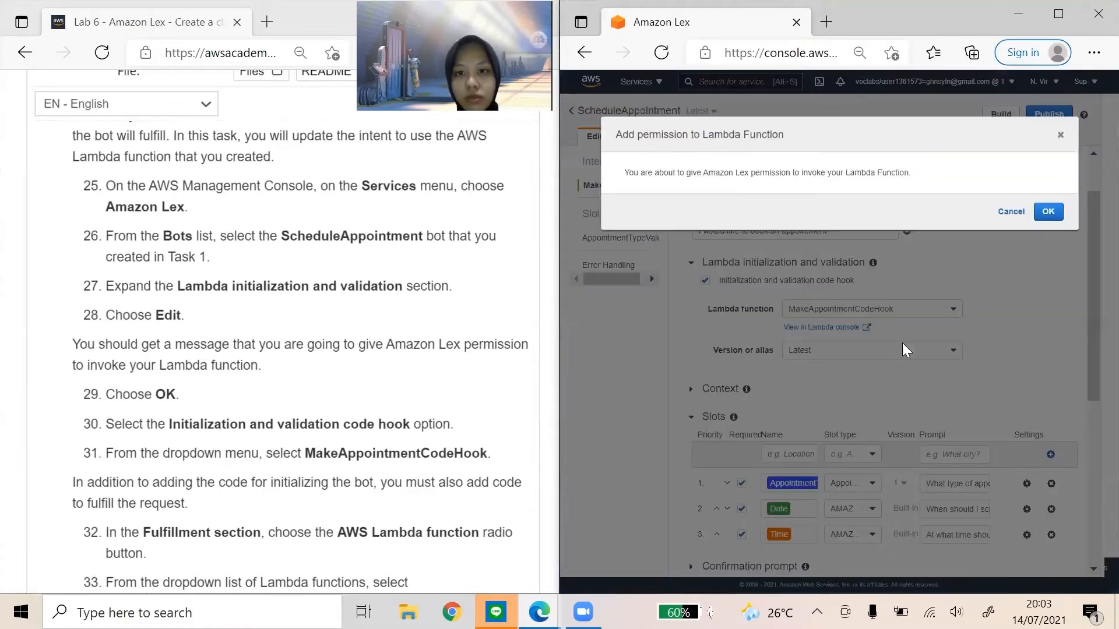
pyautogui.click(1051, 213)
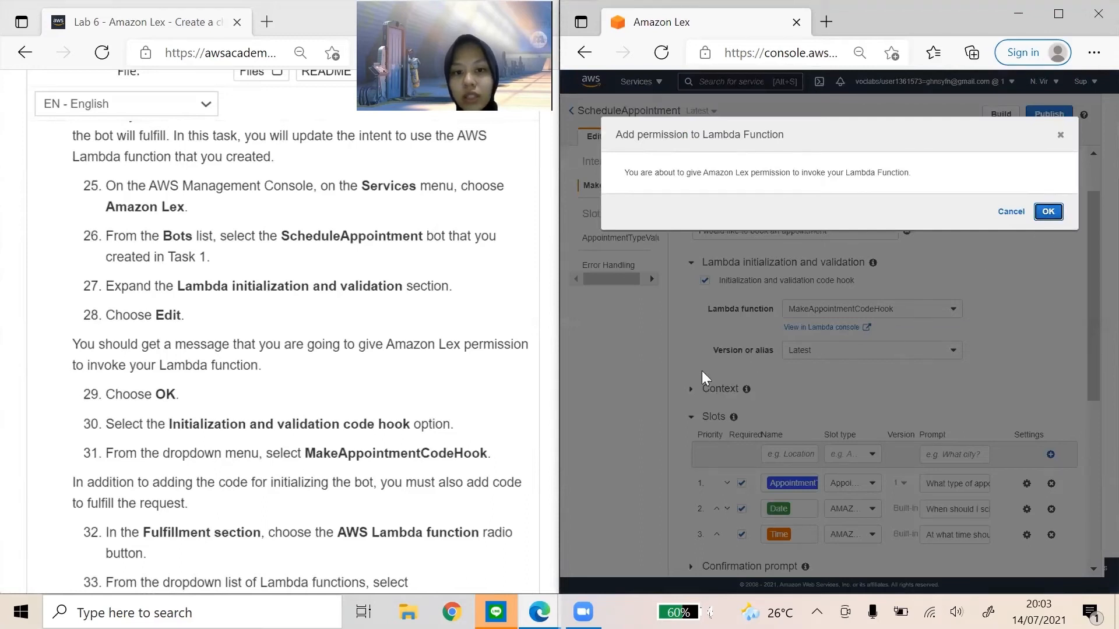
# - Save the MakeAppointment intent
pyautogui.scroll(-3, 428, 402)
pyautogui.scroll(-6, 871, 339)
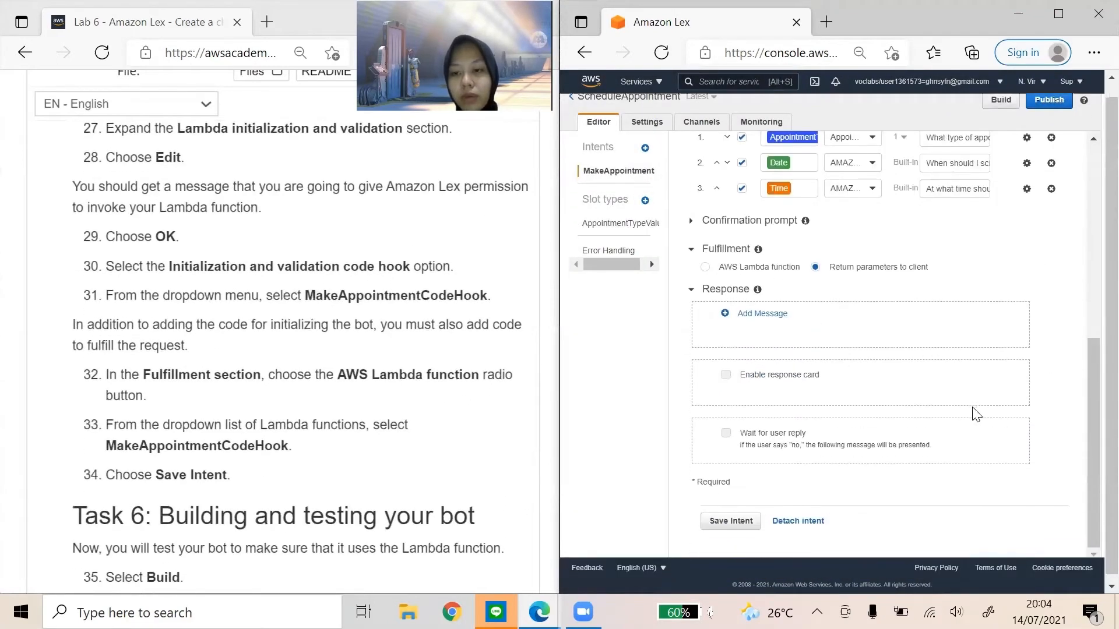
pyautogui.click(730, 516)
# - Go to Task 6 in the lab instructions, build the ScheduleAppointment bot, and dismiss the build notification
pyautogui.scroll(-5, 358, 341)
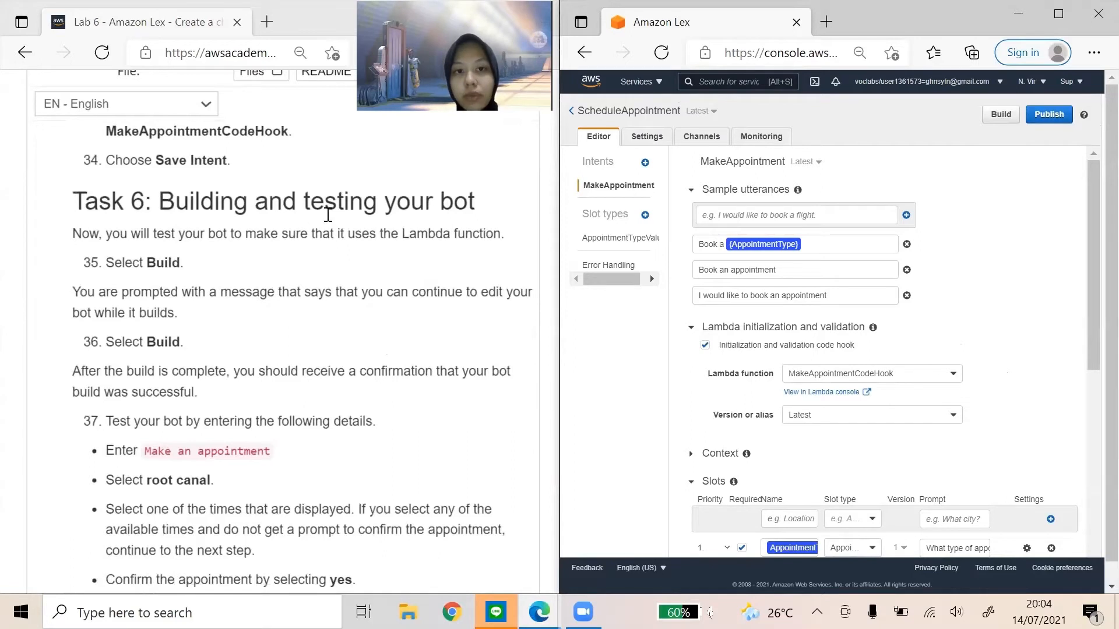
pyautogui.scroll(-1, 361, 315)
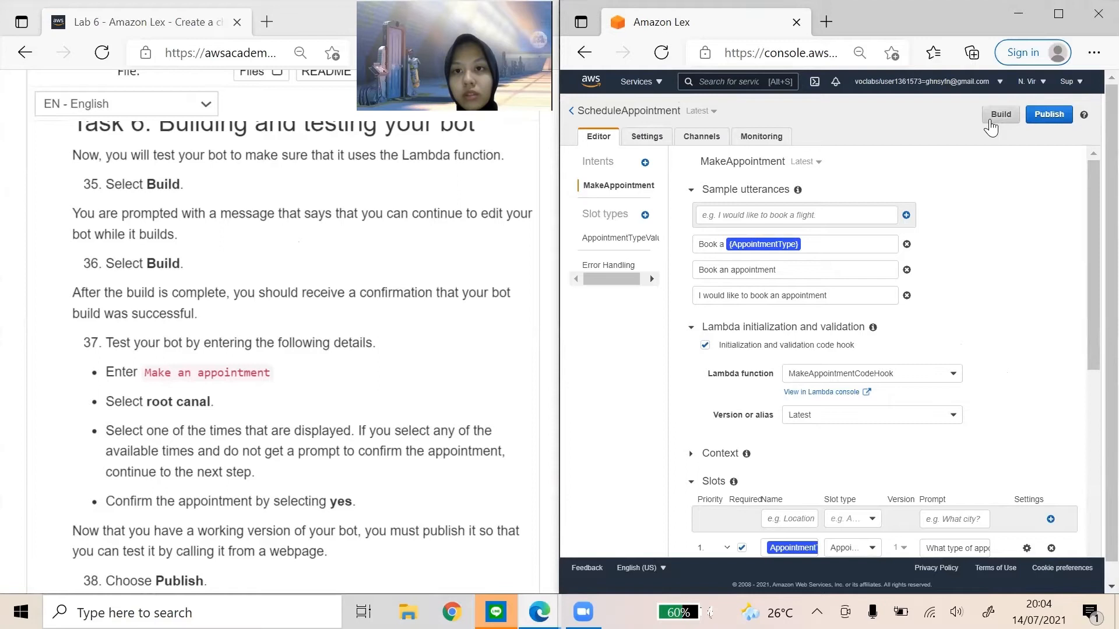
pyautogui.click(997, 115)
pyautogui.click(1039, 211)
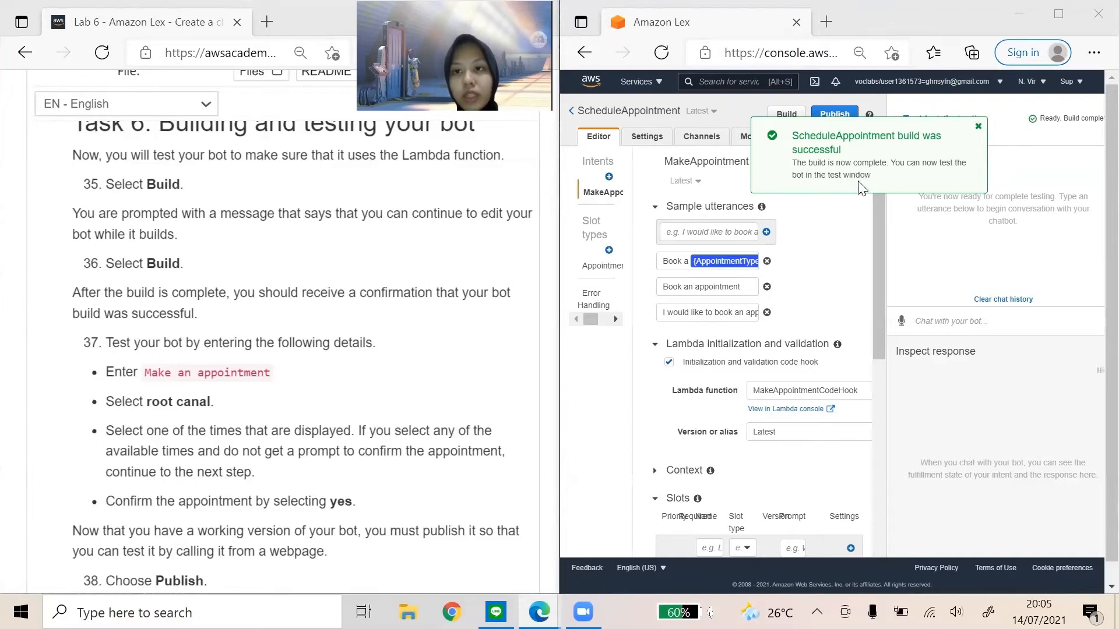
pyautogui.click(978, 126)
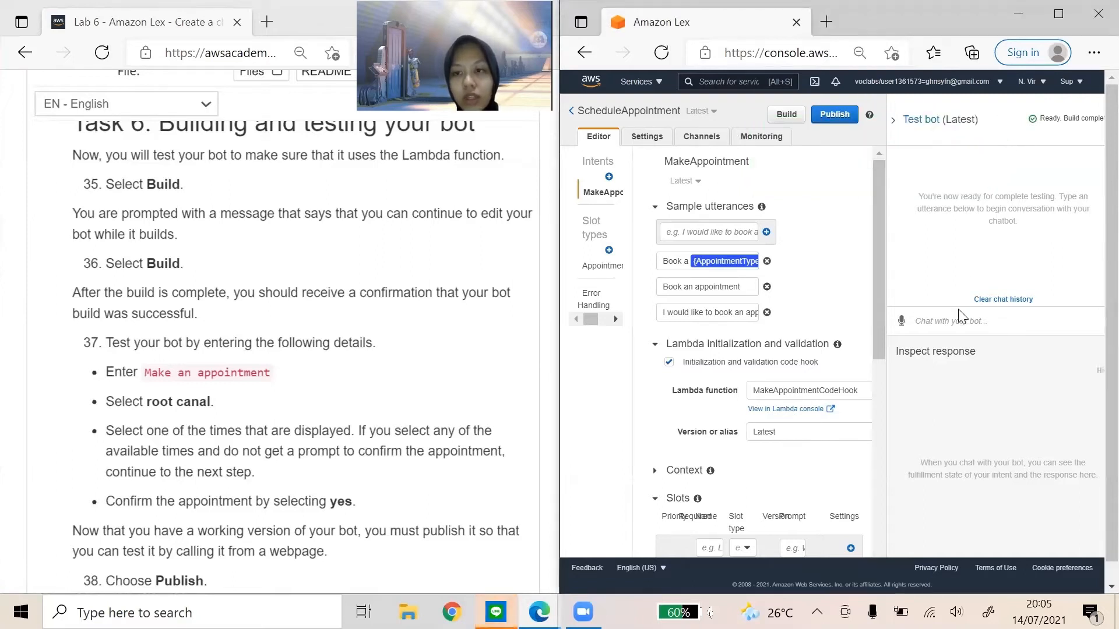
# - Copy "Make an appointment" from the lab instructions and send it to the test bot
pyautogui.moveTo(148, 375); pyautogui.dragTo(272, 375)
pyautogui.hotkey('ctrl', 'c')
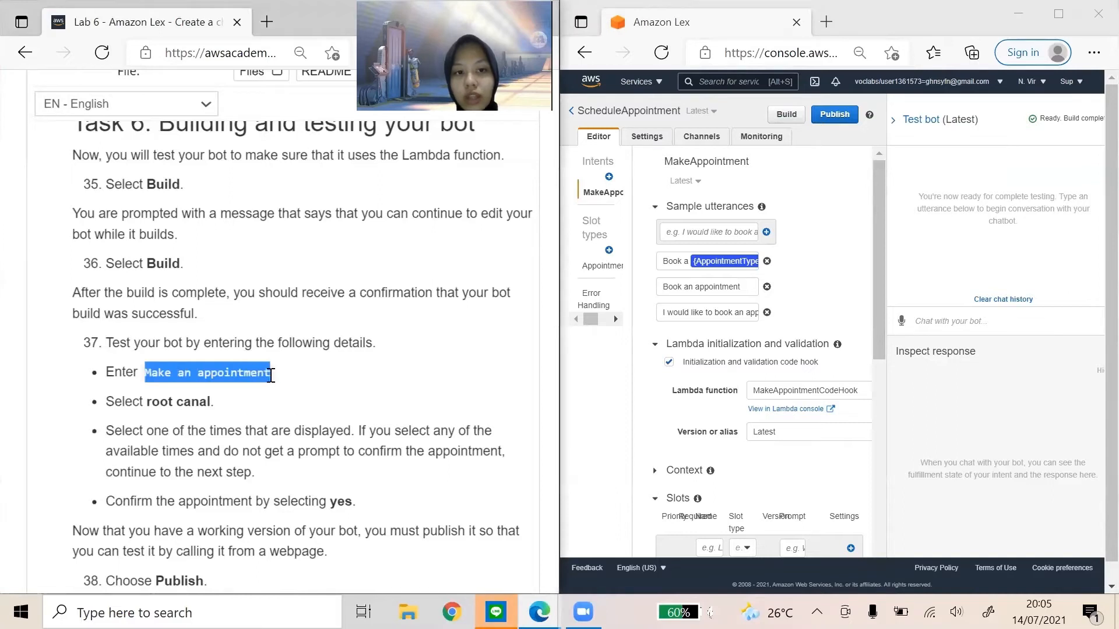
pyautogui.click(950, 327)
pyautogui.hotkey('ctrl', 'v')
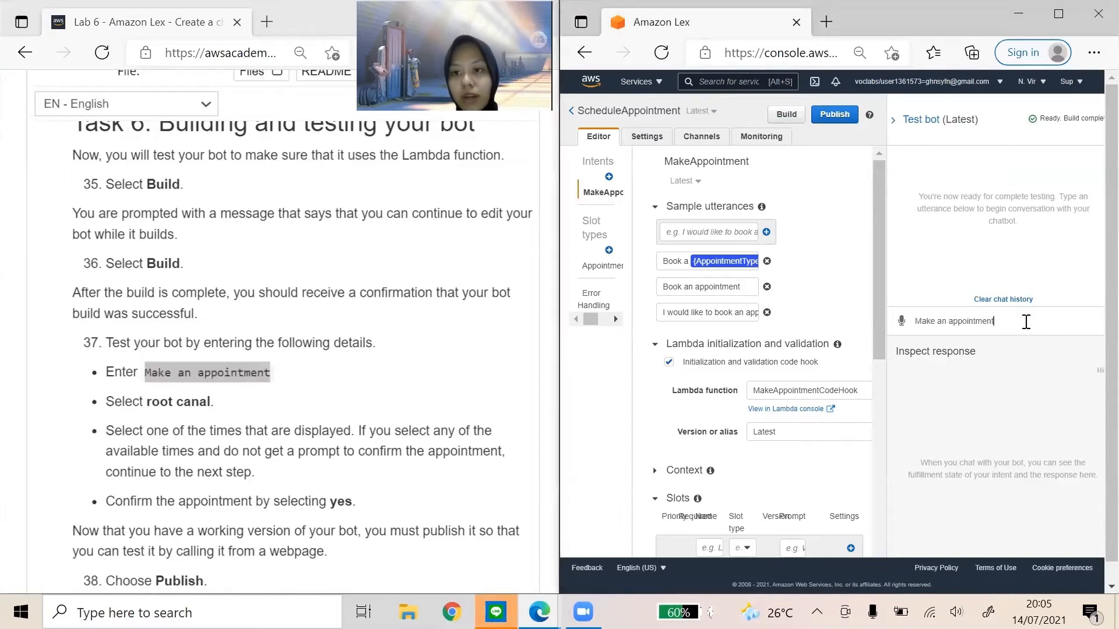
pyautogui.press('Return')
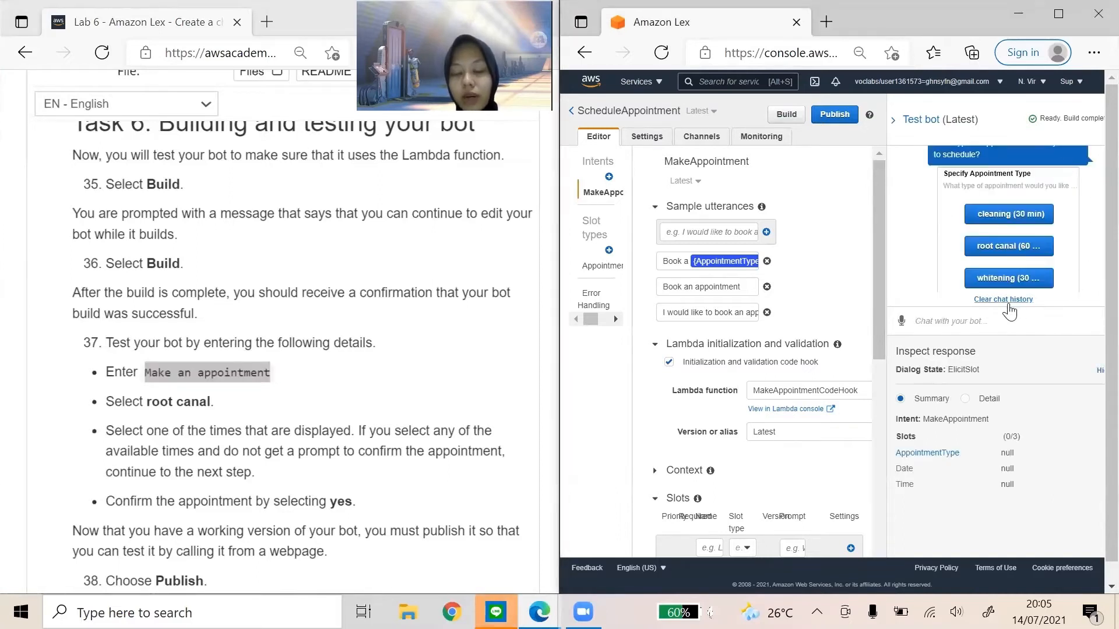
# - Choose root canal and the date 7-16 (Fri) in the test chat, and accept the offered time with yes
pyautogui.click(1016, 250)
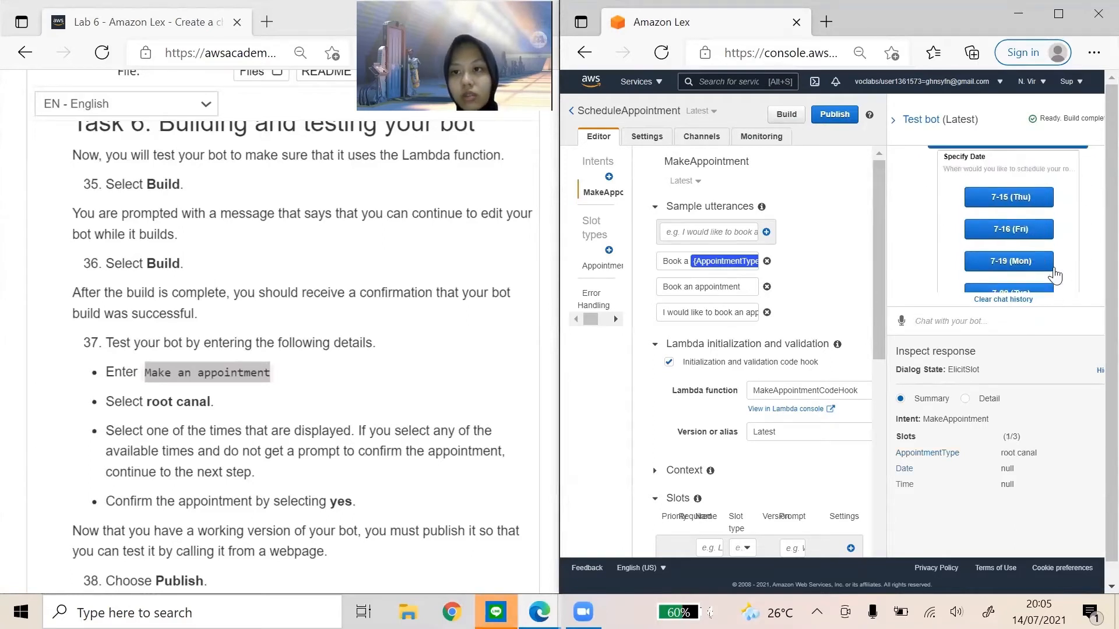
pyautogui.scroll(-3, 1076, 208)
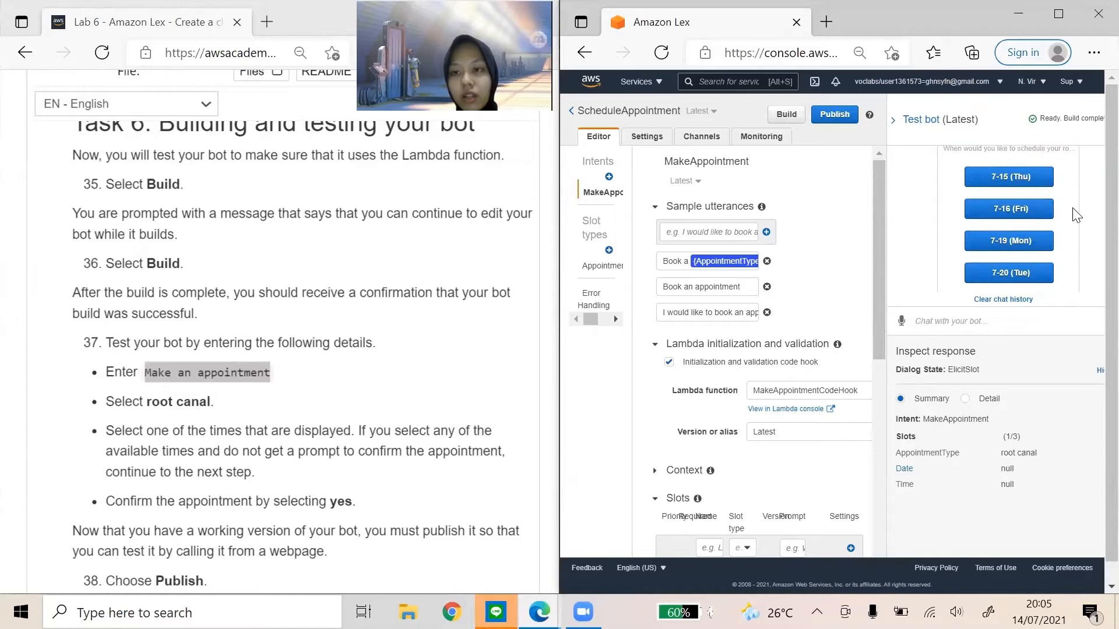
pyautogui.scroll(1, 1076, 227)
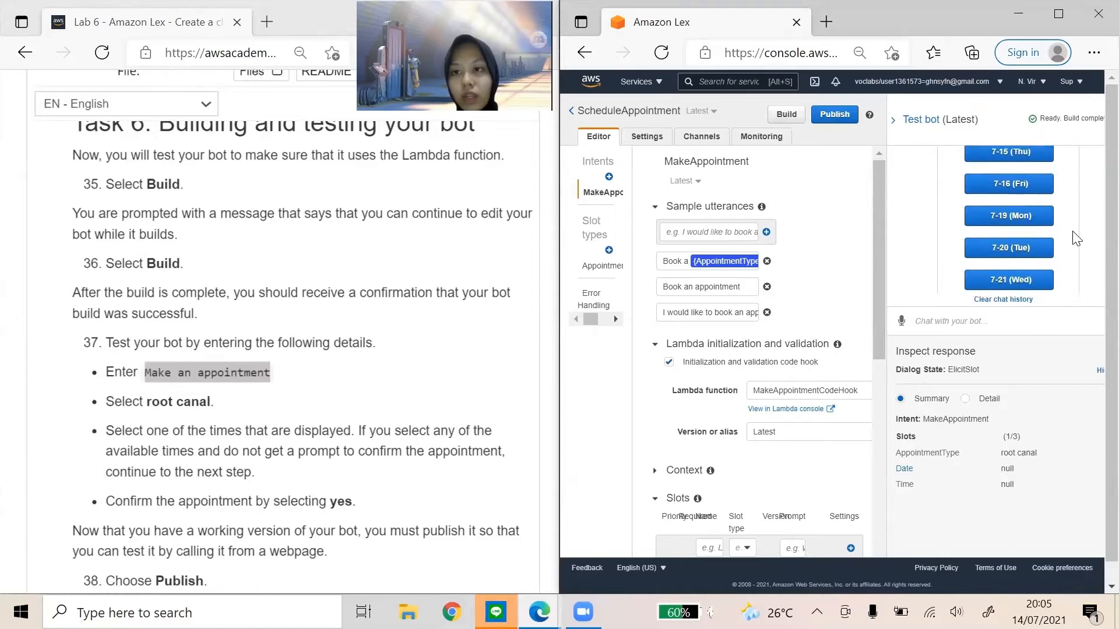
pyautogui.click(1020, 193)
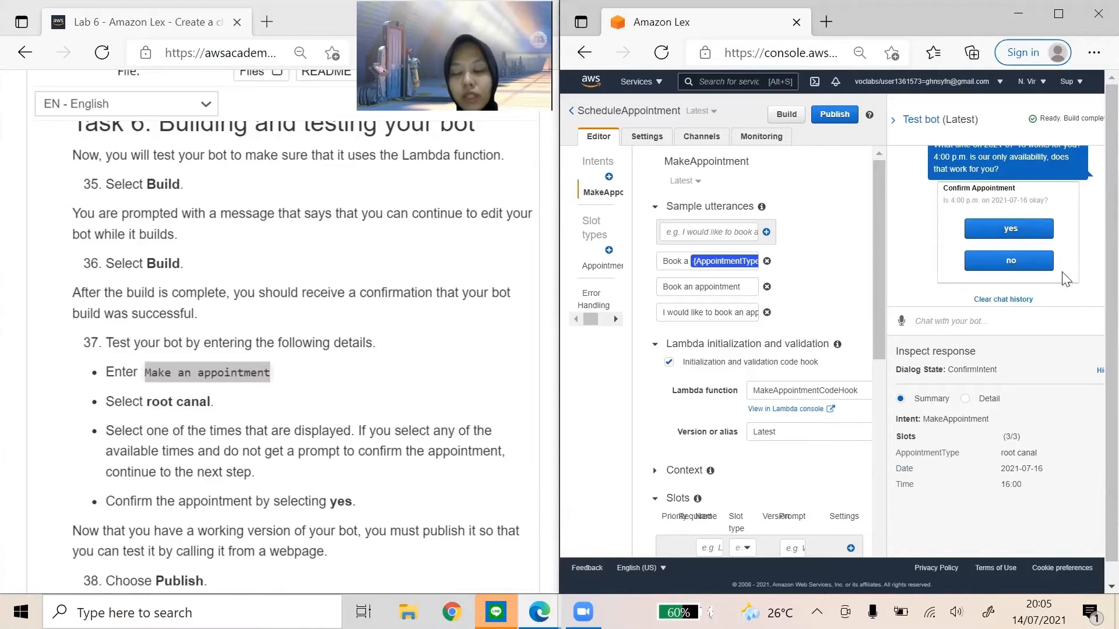
pyautogui.click(1015, 228)
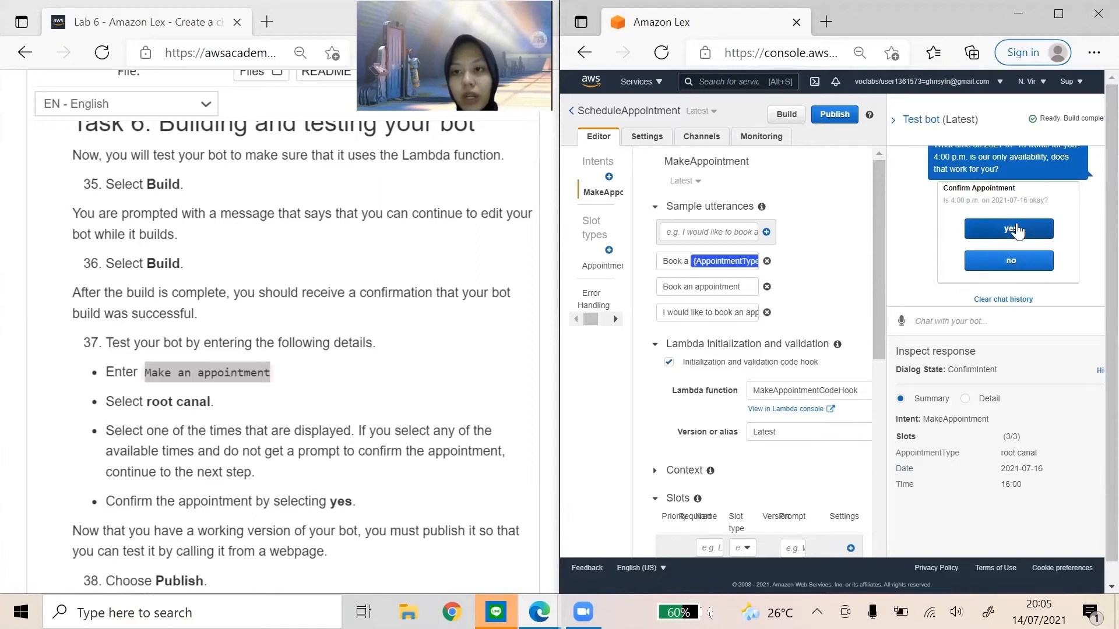
# - Publish the ScheduleAppointment bot with the new alias UniqueBotName
pyautogui.scroll(-4, 420, 410)
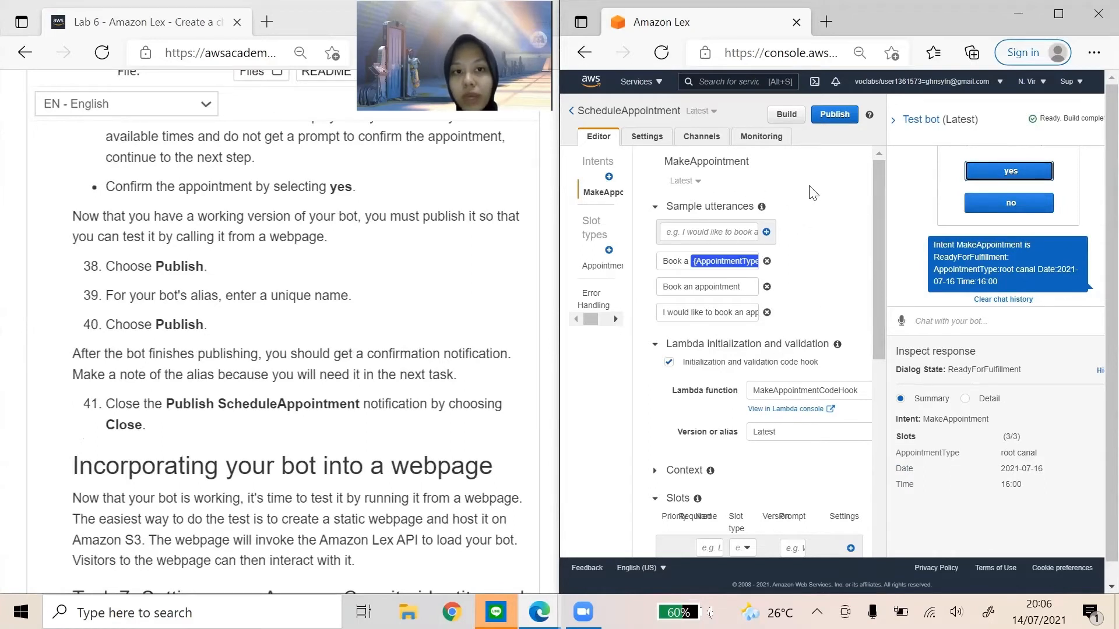
pyautogui.click(823, 129)
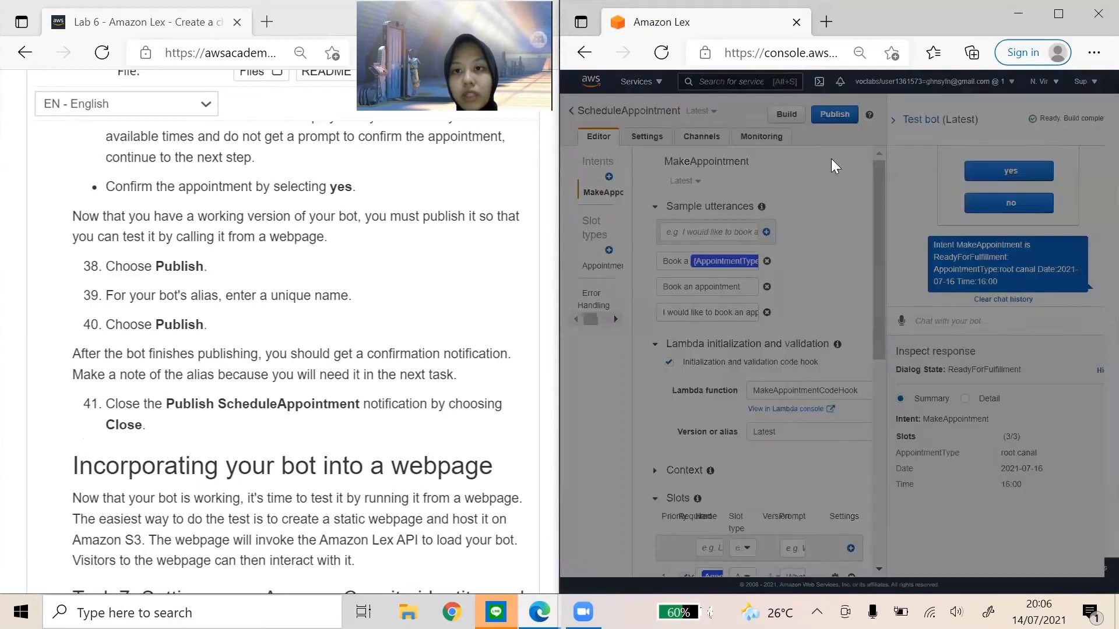
pyautogui.click(788, 207)
pyautogui.click(809, 254)
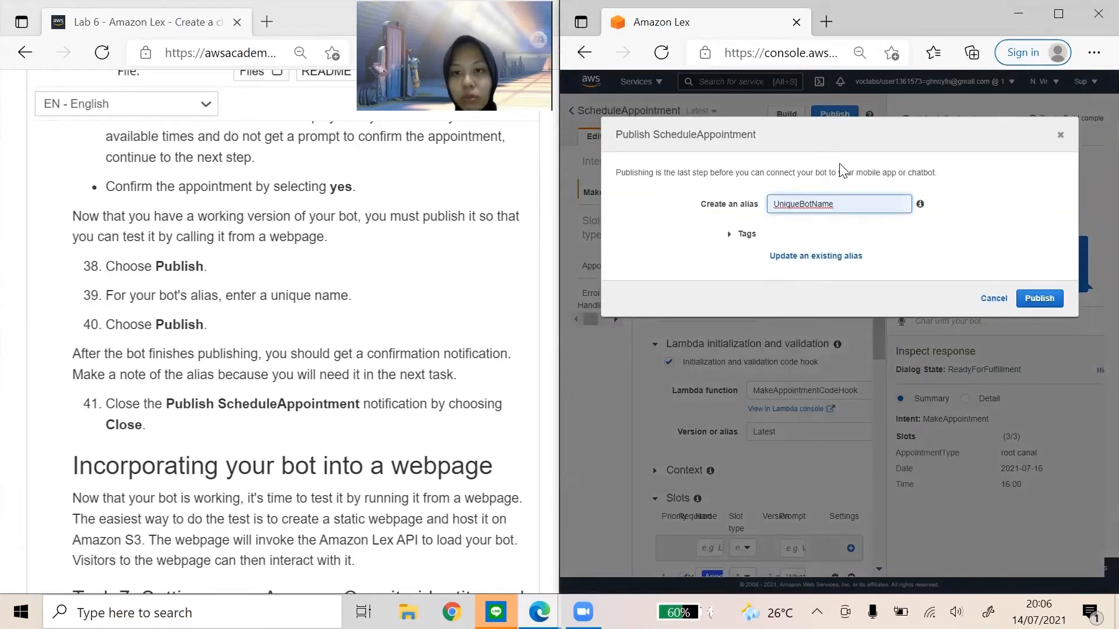
pyautogui.click(1042, 303)
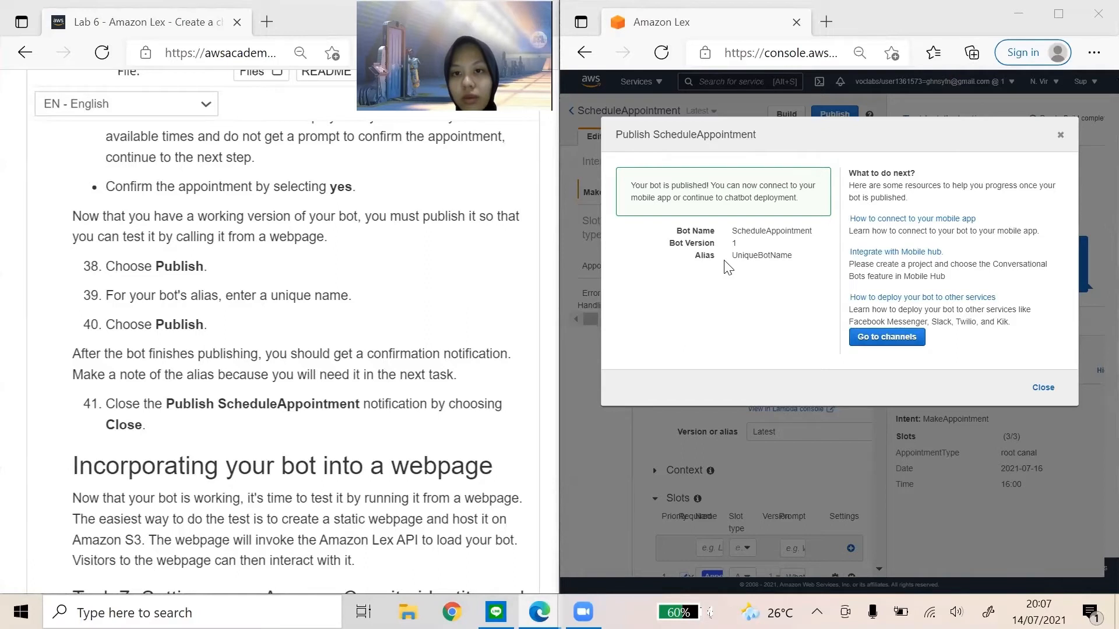
# - Copy the alias UniqueBotName into a new Notepad note and dismiss the bot's publish notification
pyautogui.doubleClick(791, 255)
pyautogui.hotkey('ctrl', 'c')
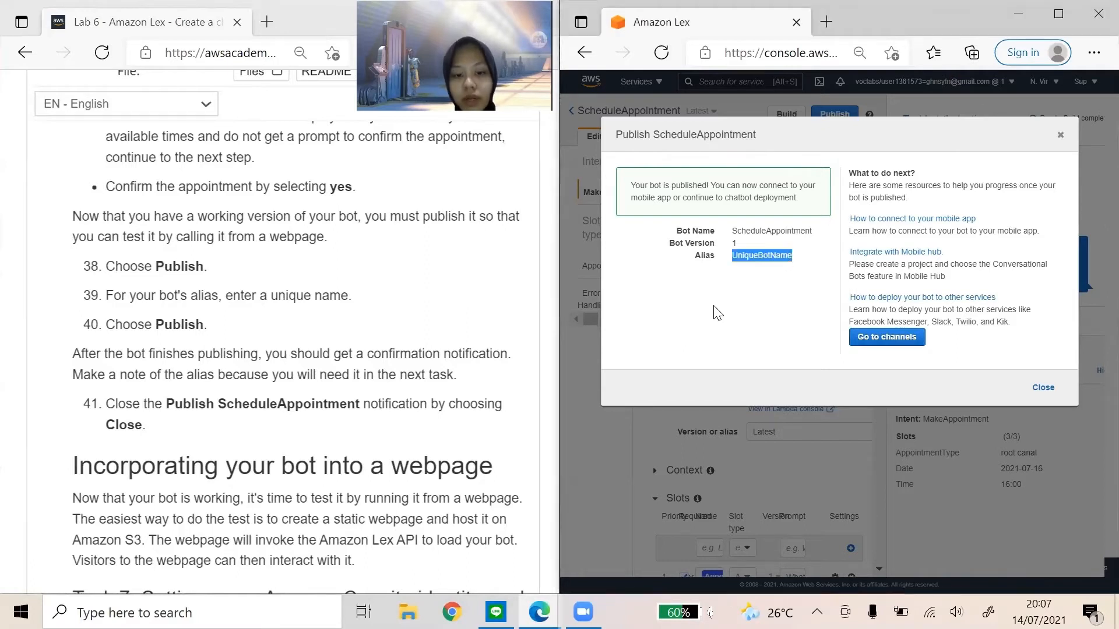
pyautogui.click(175, 613)
pyautogui.write('n')
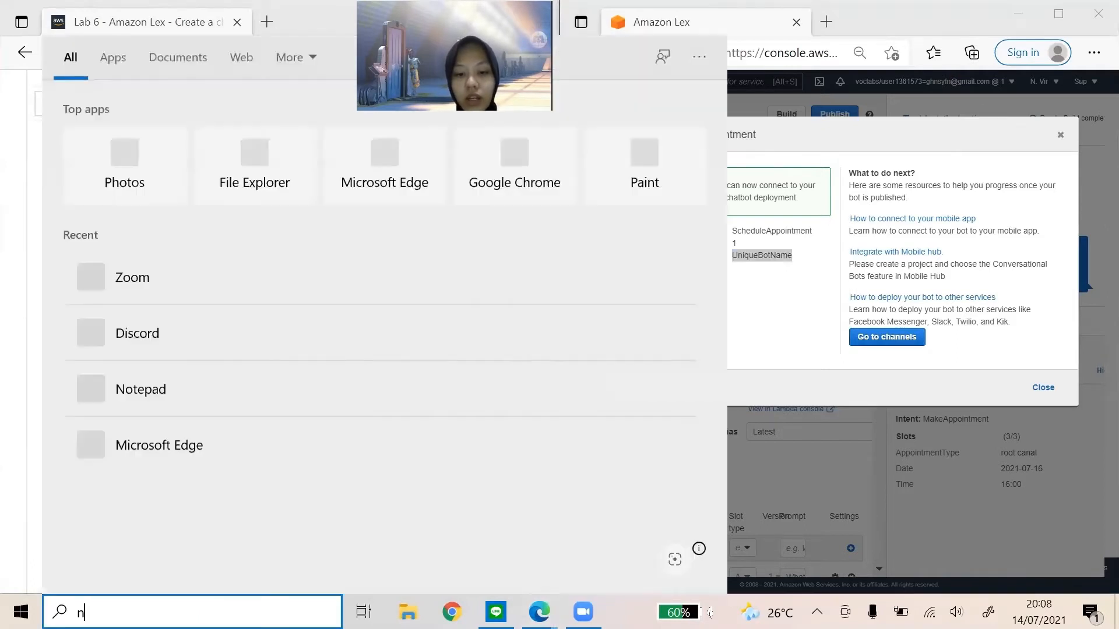
pyautogui.write('otep')
pyautogui.press('Return')
pyautogui.hotkey('ctrl', 'v')
pyautogui.click(920, 109)
pyautogui.click(1043, 387)
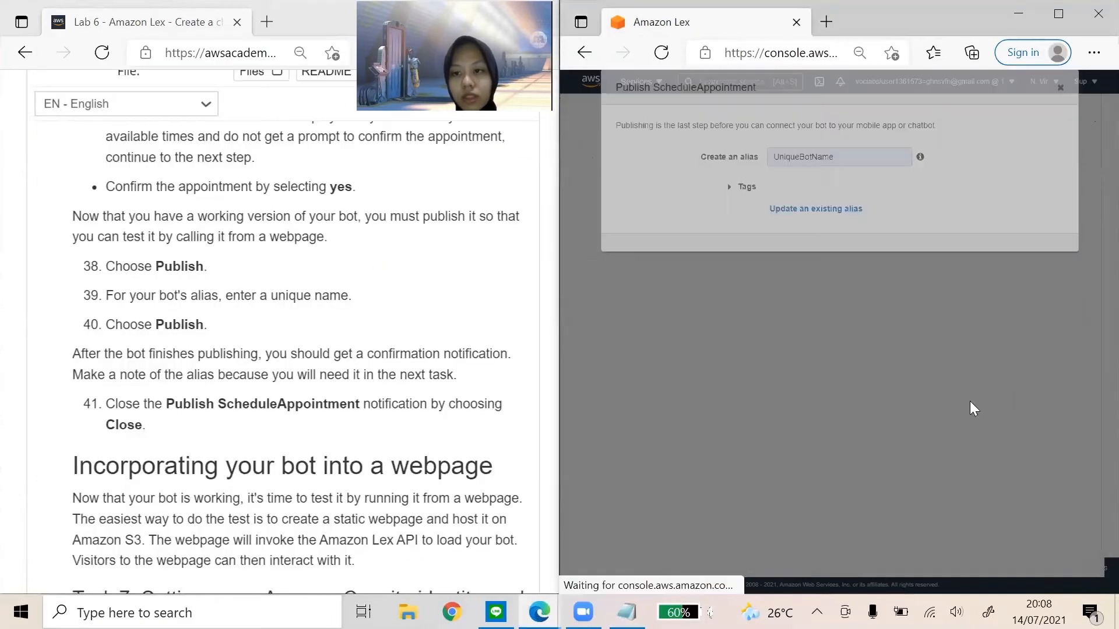
# - Go to Task 7 in the lab instructions and open identity pool management in Amazon Cognito
pyautogui.scroll(-5, 313, 383)
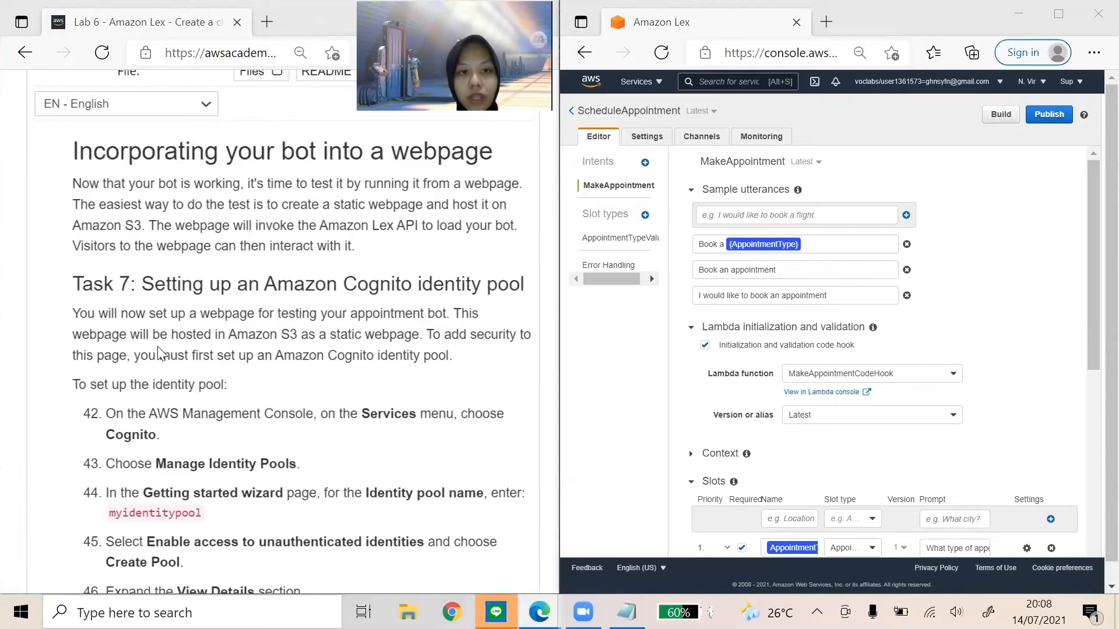
pyautogui.scroll(-1, 160, 353)
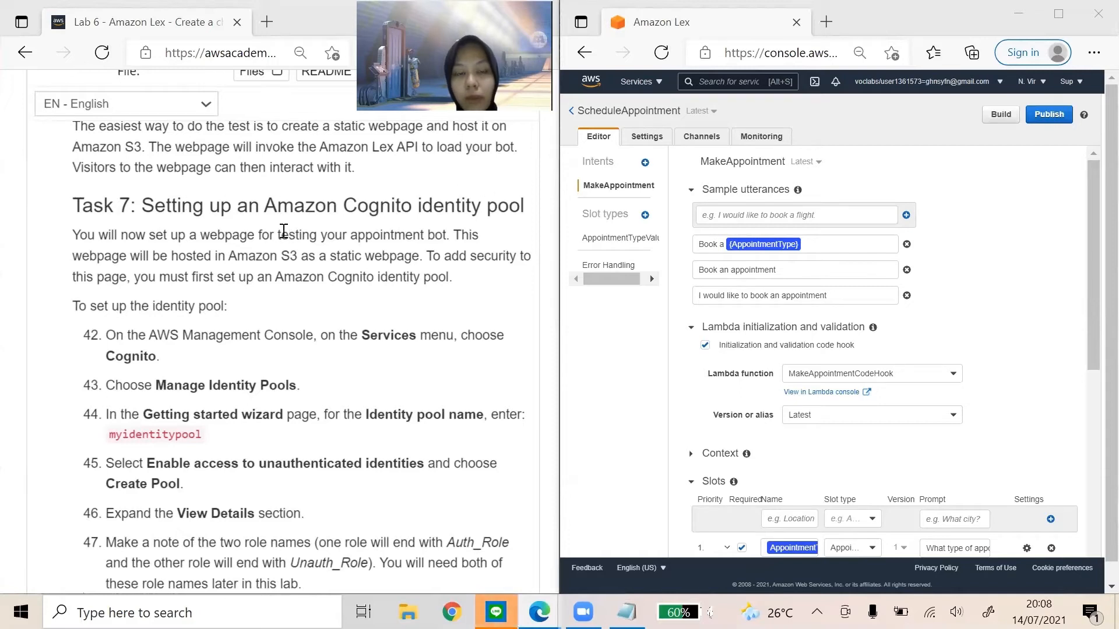
pyautogui.scroll(-3, 334, 244)
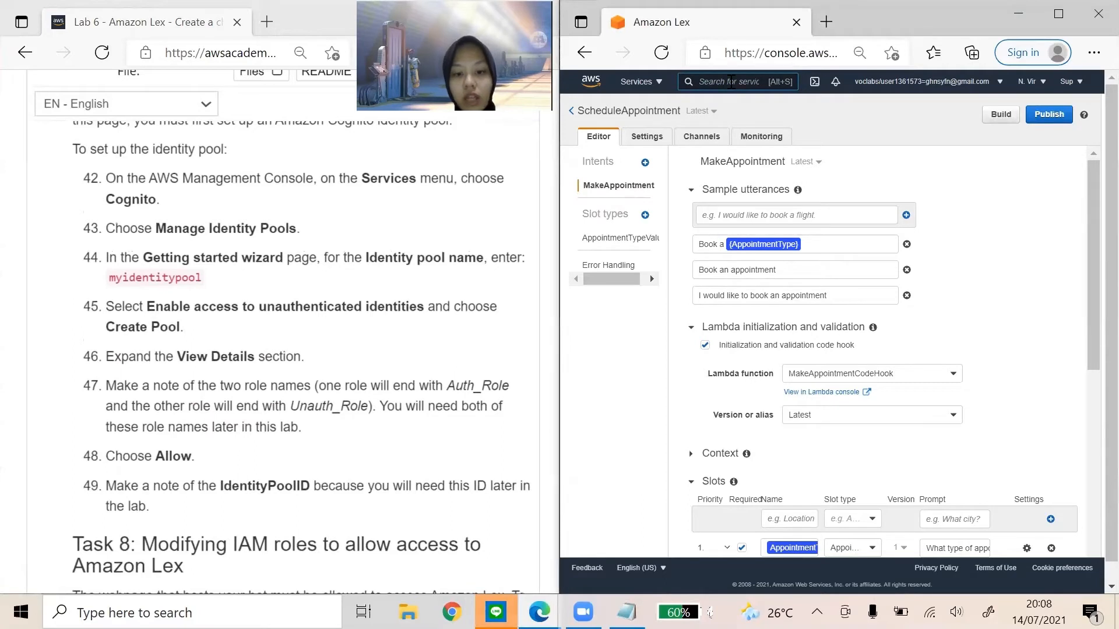
pyautogui.click(730, 82)
pyautogui.write('cognito')
pyautogui.click(767, 183)
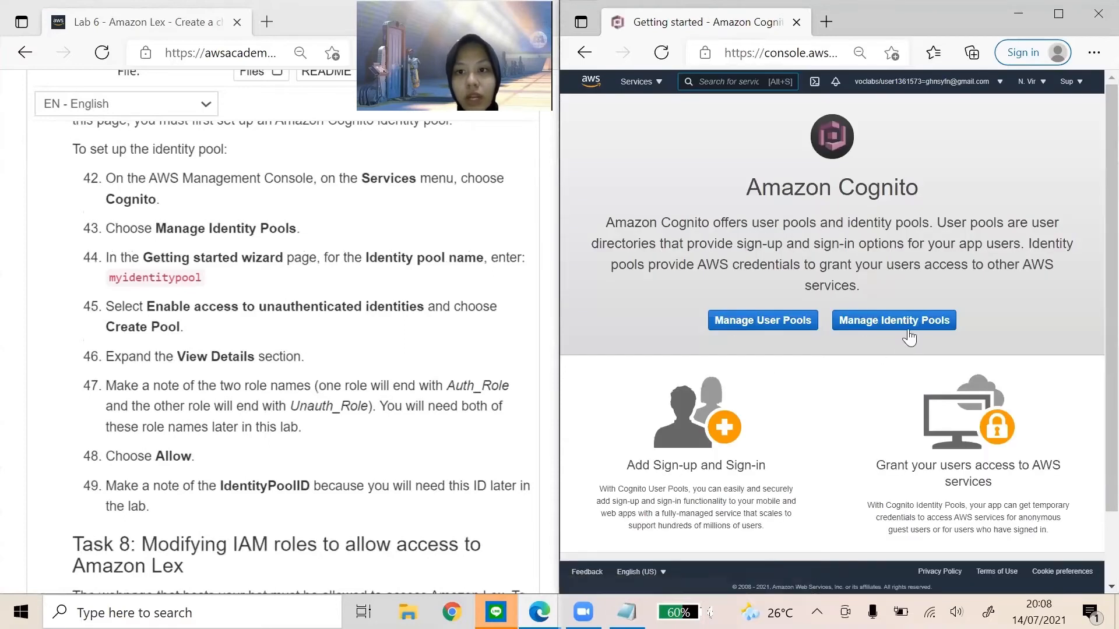
pyautogui.click(889, 332)
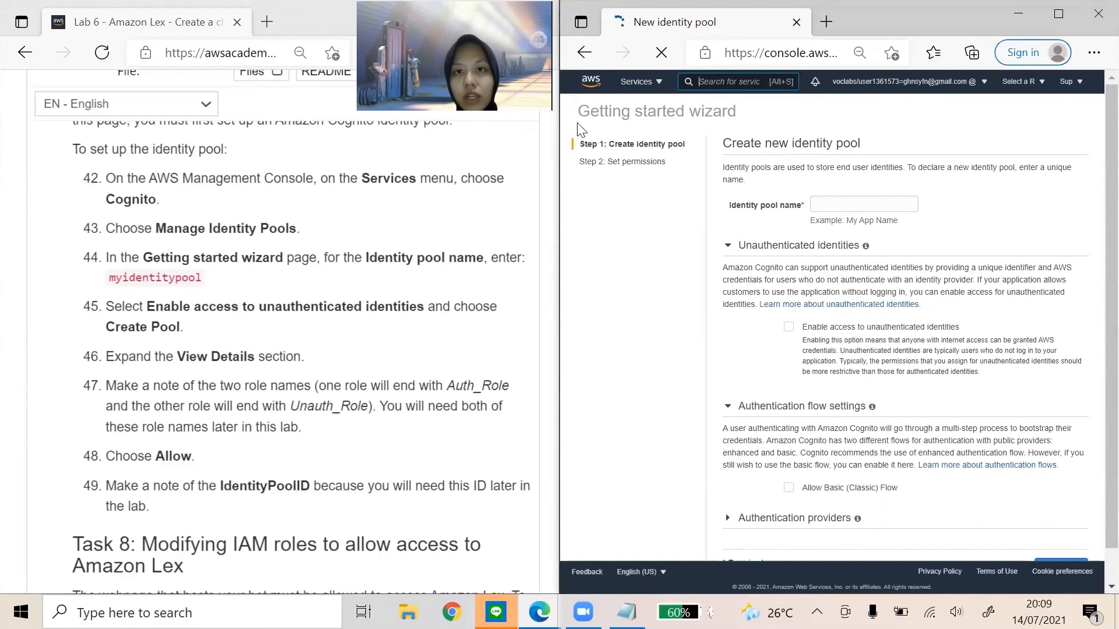
# - Create an identity pool named myidentitypool with access to unauthenticated identities enabled
pyautogui.click(837, 203)
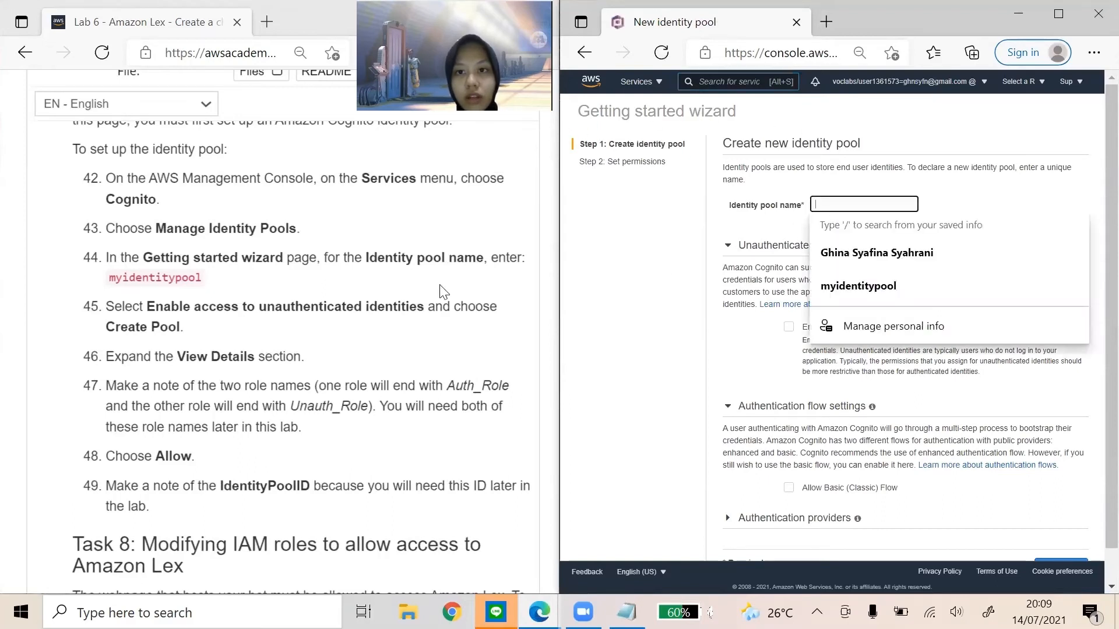
pyautogui.click(889, 287)
pyautogui.moveTo(110, 278); pyautogui.dragTo(209, 285)
pyautogui.click(291, 305)
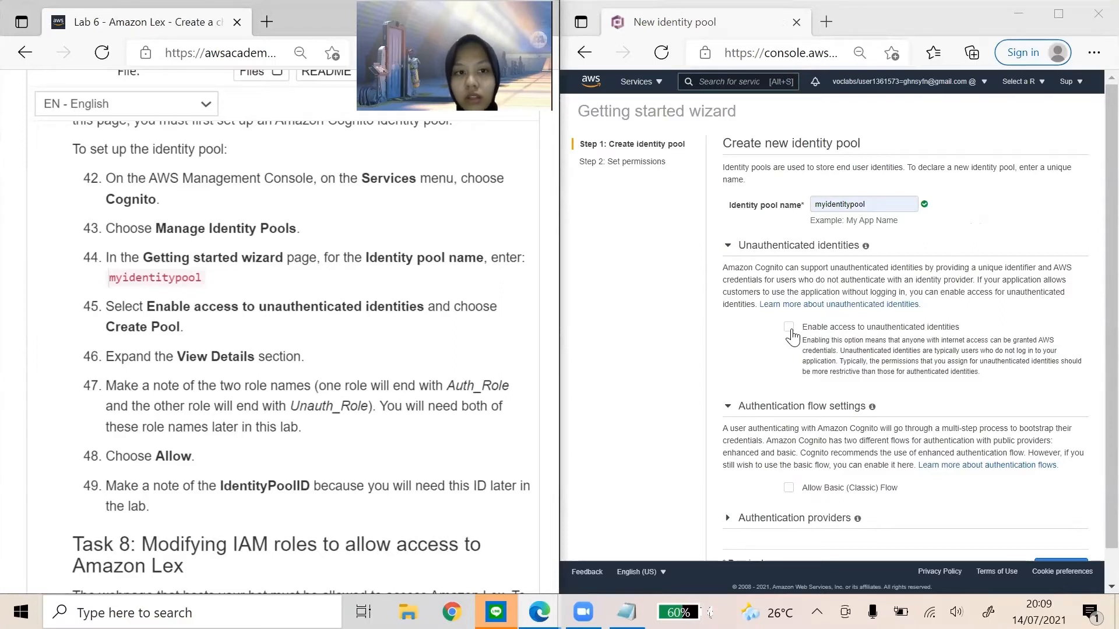
pyautogui.click(788, 327)
pyautogui.scroll(-1, 791, 337)
pyautogui.click(1060, 531)
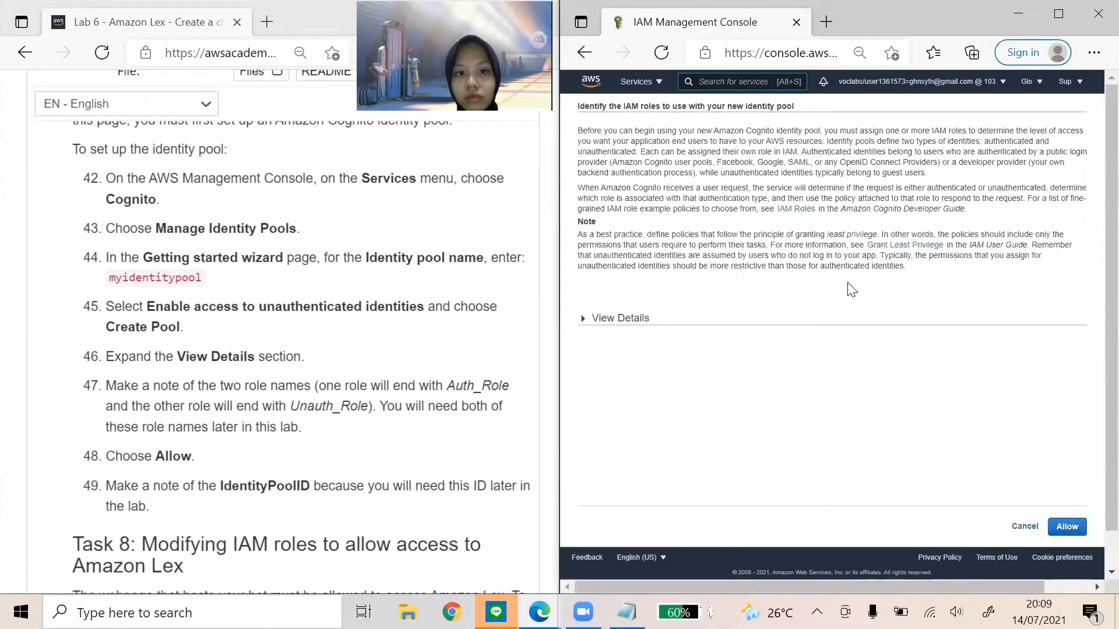
# - Show the new pool's role details and copy the names Cognito_myidentitypoolAuth_Role and Cognito_myidentitypoolUnauth_Role into the Notepad note
pyautogui.click(620, 318)
pyautogui.scroll(-2, 779, 300)
pyautogui.moveTo(644, 311); pyautogui.dragTo(751, 313)
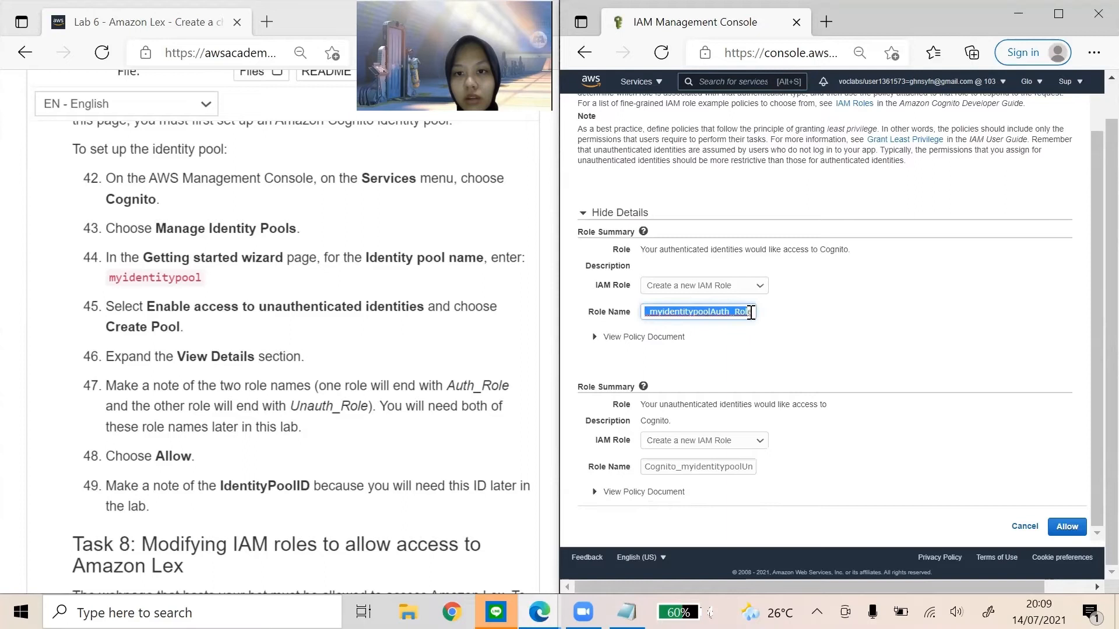
pyautogui.moveTo(645, 466); pyautogui.dragTo(760, 475)
pyautogui.click(782, 362)
pyautogui.moveTo(644, 312); pyautogui.dragTo(756, 313)
pyautogui.doubleClick(698, 467)
pyautogui.hotkey('ctrl', 'c')
pyautogui.click(626, 612)
pyautogui.hotkey('ctrl', 'v')
pyautogui.click(926, 110)
# - Allow the two IAM roles for the pool and record its ID in Notepad under the label "identity pool"
pyautogui.click(643, 492)
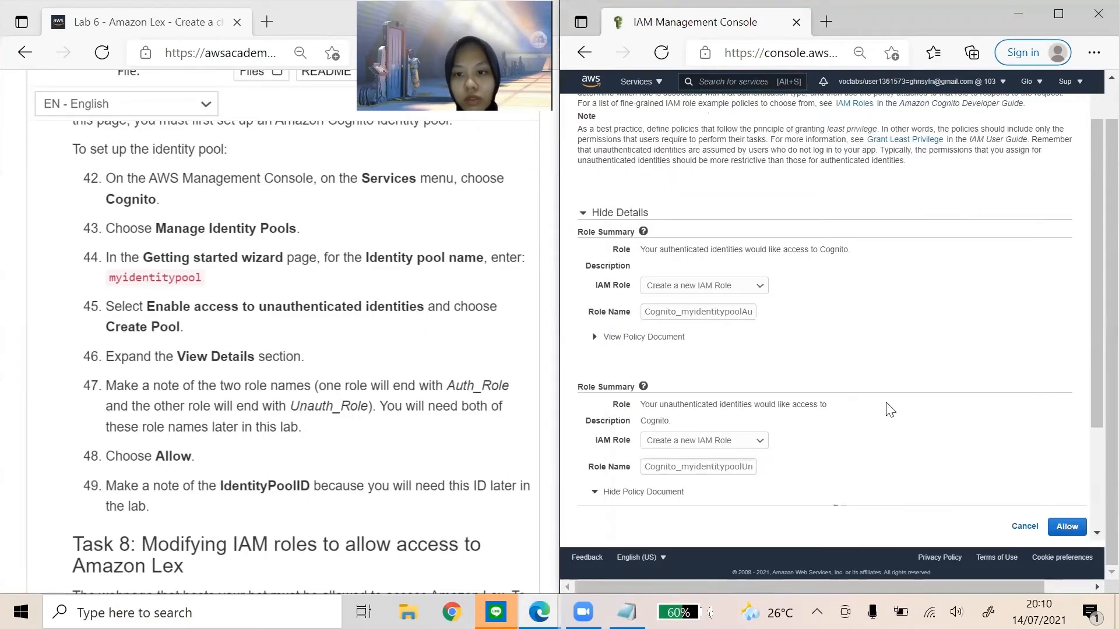
pyautogui.click(1066, 528)
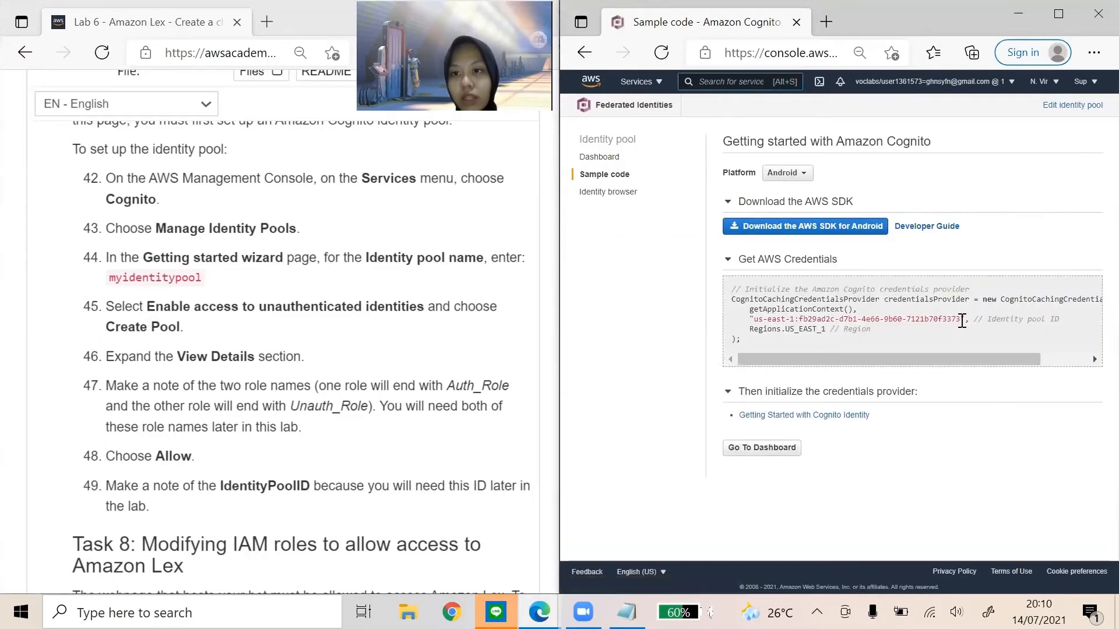
pyautogui.moveTo(962, 323); pyautogui.dragTo(754, 323)
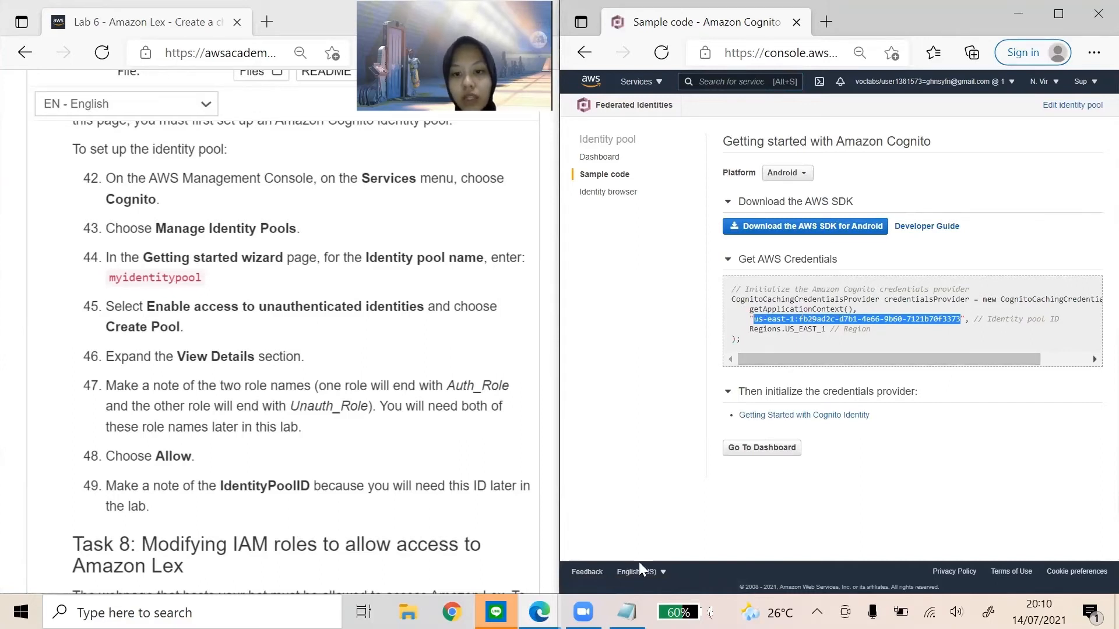
pyautogui.click(626, 611)
pyautogui.write('identity pool')
pyautogui.press('Return')
pyautogui.click(924, 108)
# - Go to Task 8 in the lab instructions and open the list of roles in IAM
pyautogui.scroll(-7, 365, 353)
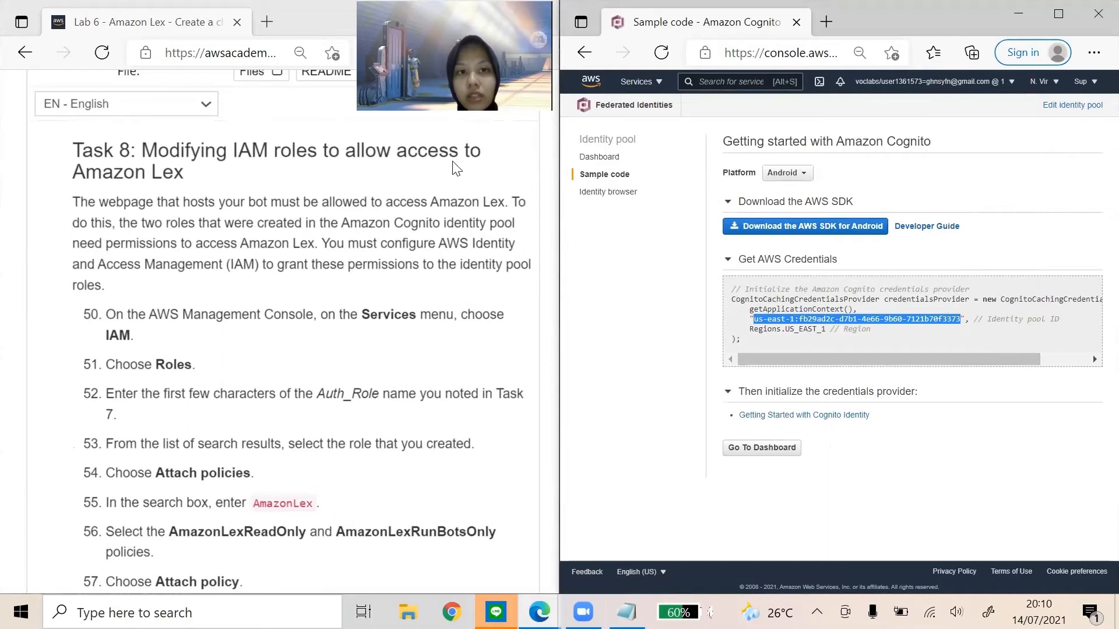
pyautogui.scroll(-2, 494, 274)
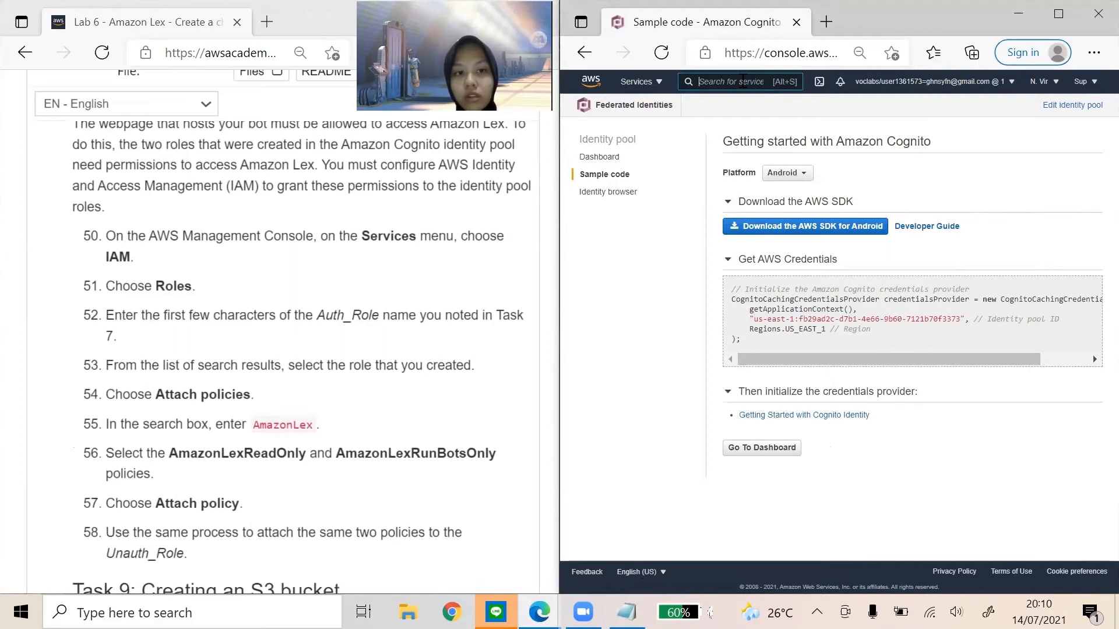
pyautogui.write('iam')
pyautogui.click(750, 172)
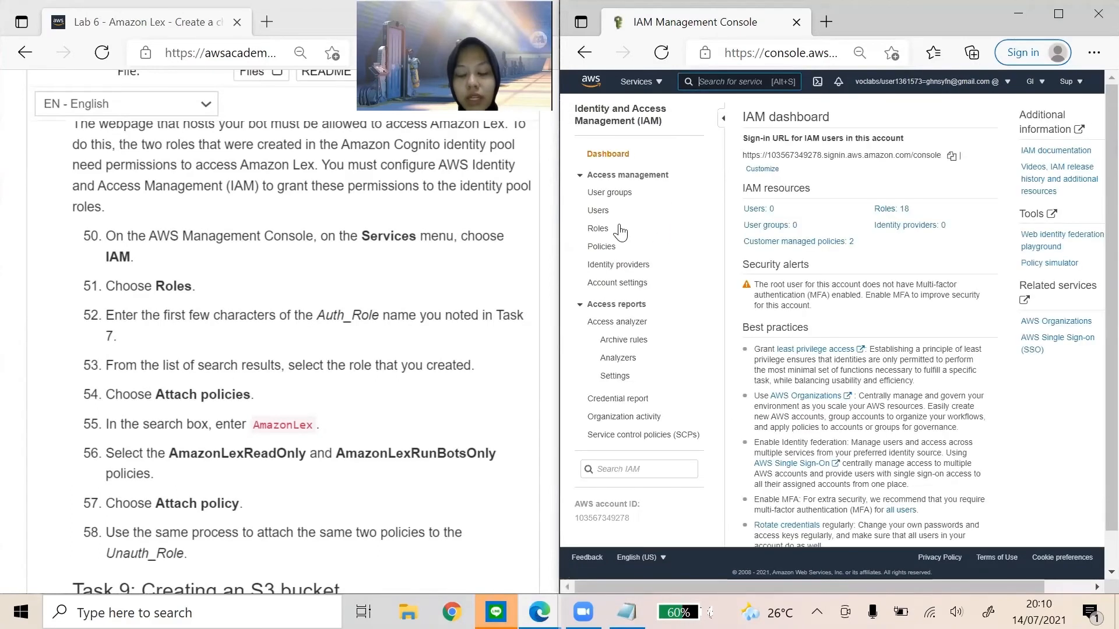
pyautogui.click(614, 229)
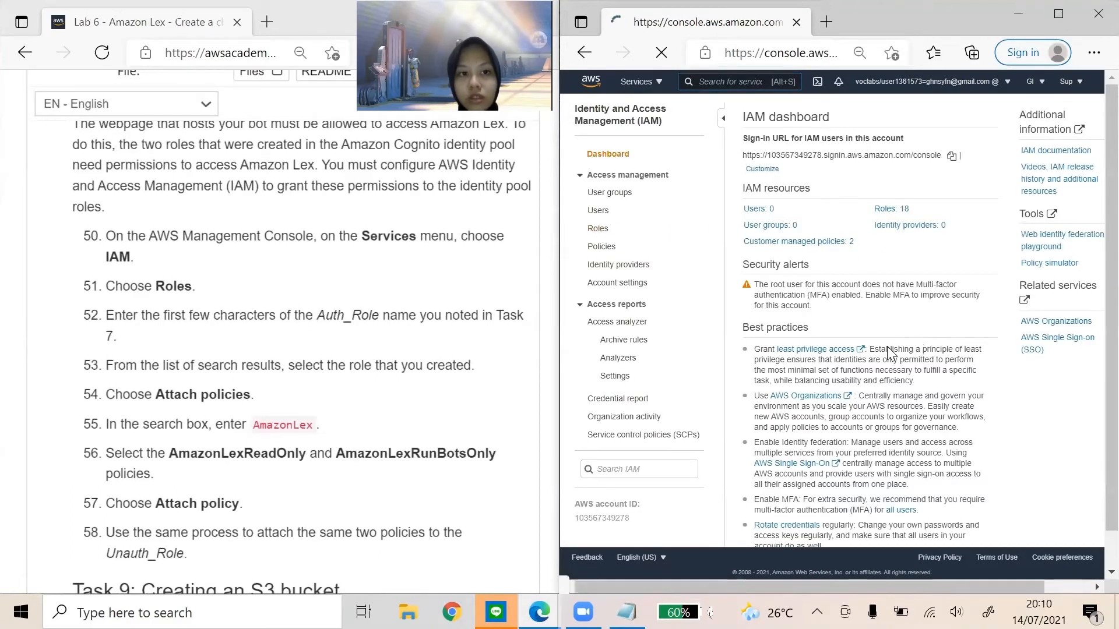
pyautogui.scroll(-1, 276, 350)
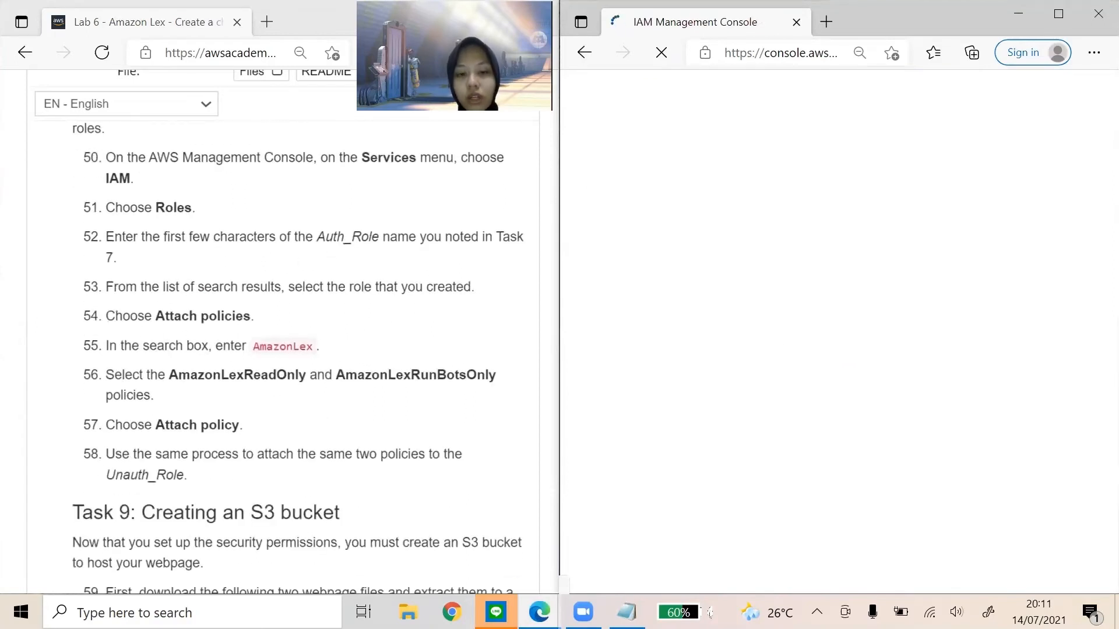
# - Copy Cognito_myidentitypoolAuth_Role from the Notepad note, search the IAM roles for it, and open that role
pyautogui.click(627, 612)
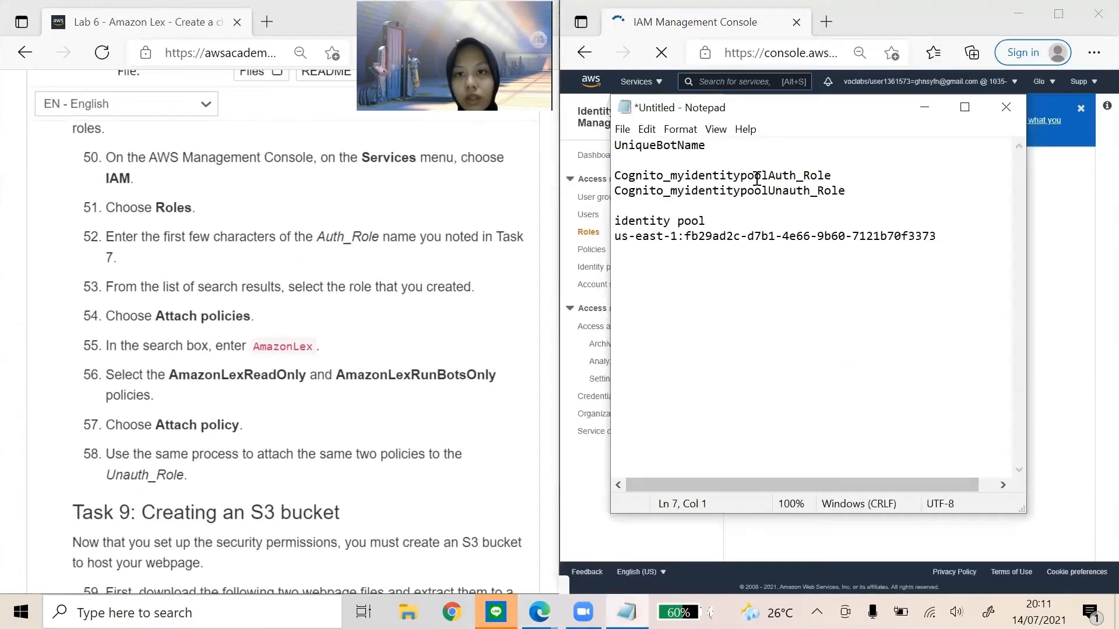
pyautogui.moveTo(616, 176); pyautogui.dragTo(833, 175)
pyautogui.hotkey('ctrl', 'c')
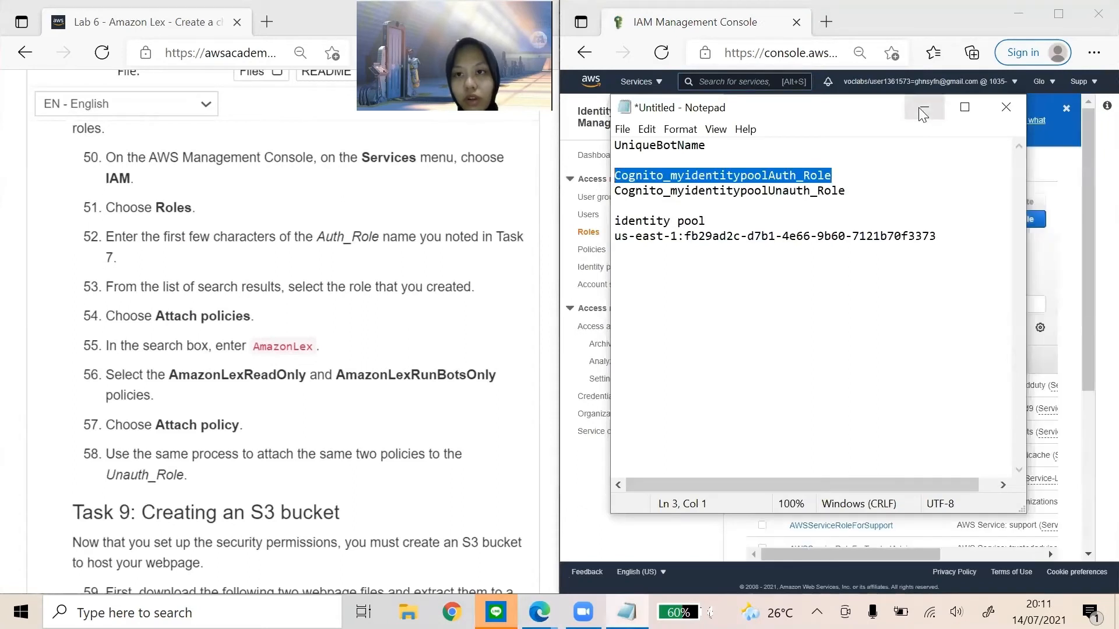
pyautogui.click(921, 107)
pyautogui.click(828, 304)
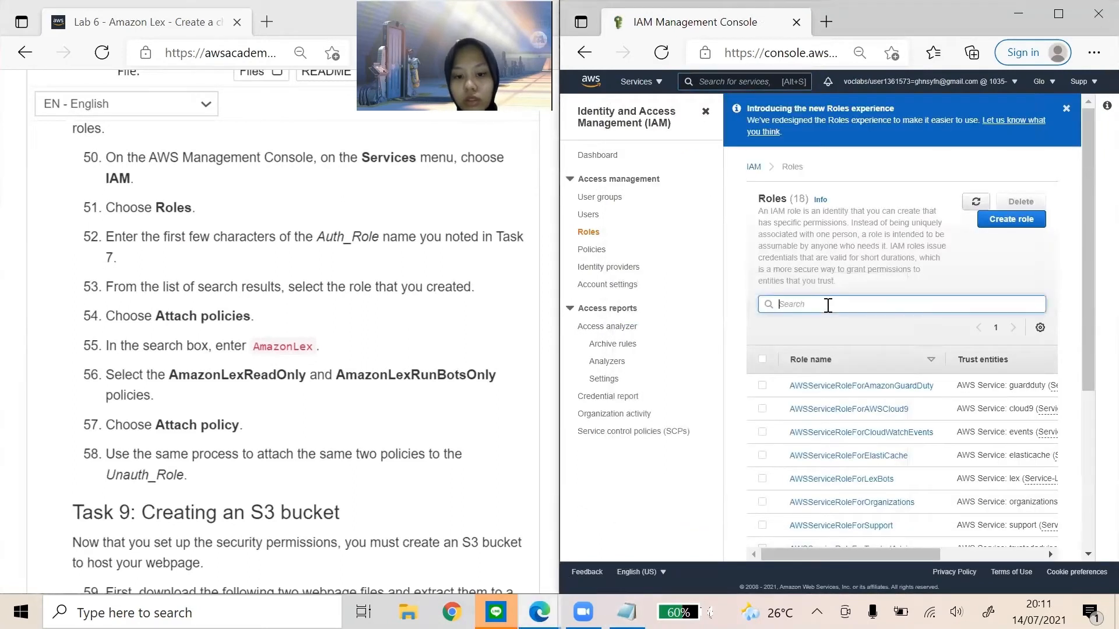
pyautogui.hotkey('ctrl', 'v')
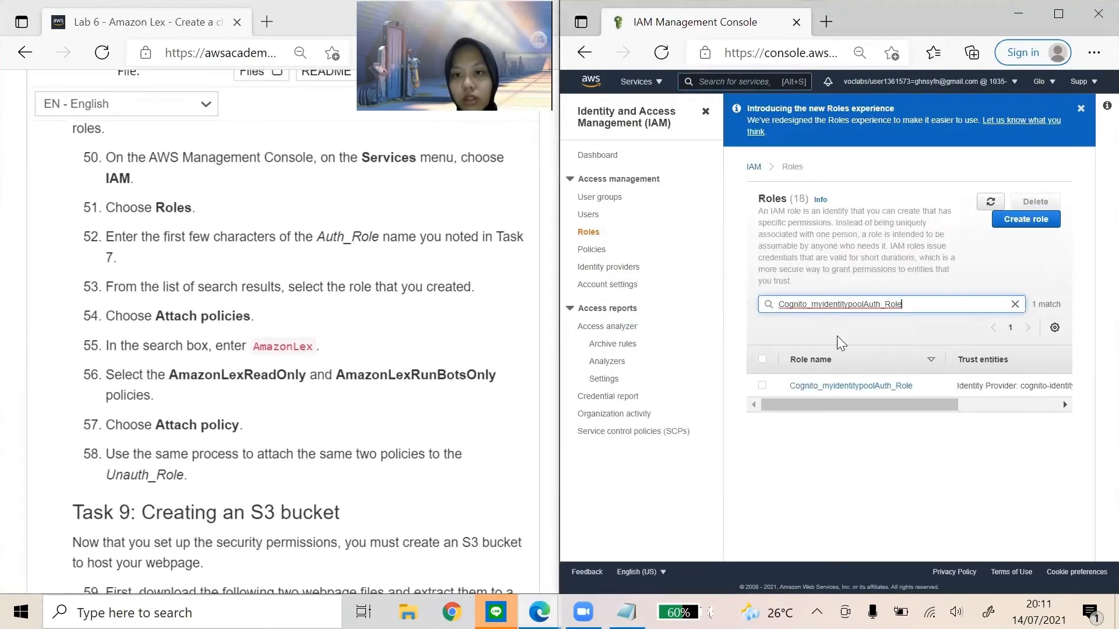
pyautogui.click(826, 387)
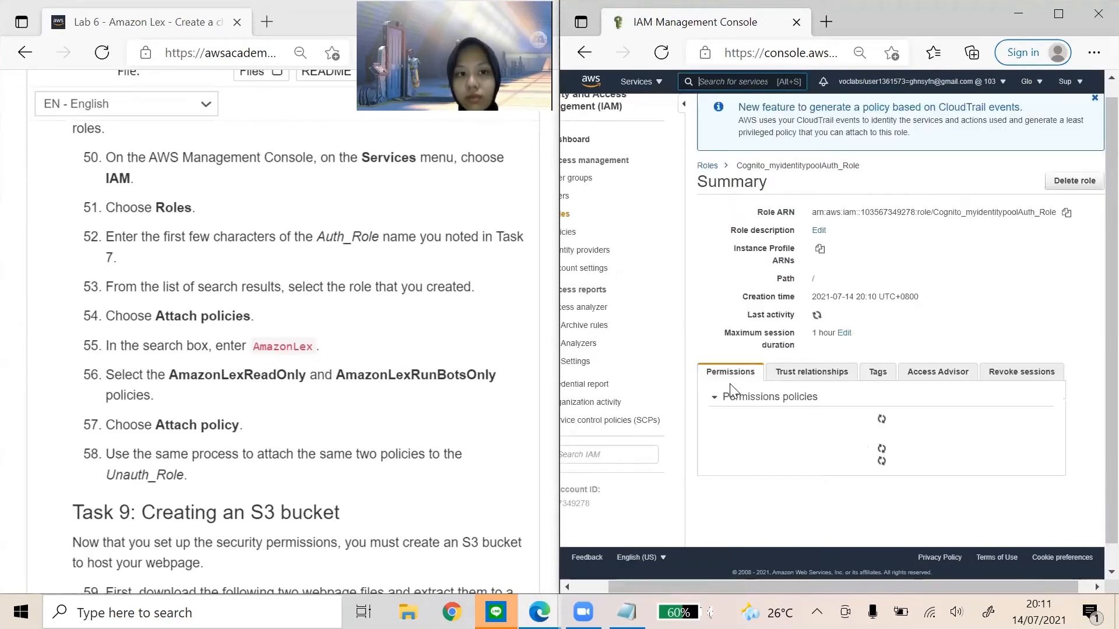
# - Attach the AmazonLexReadOnly and AmazonLexRunBotsOnly policies to the Cognito_myidentitypoolAuth_Role role, filtering the policies by "amazonlex"
pyautogui.click(773, 400)
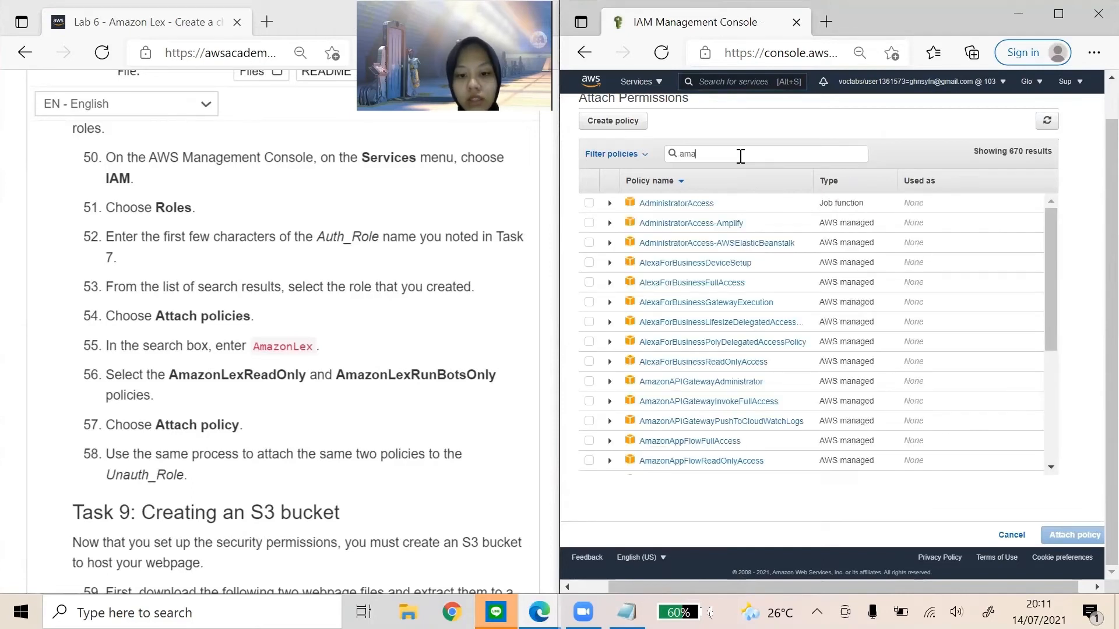
pyautogui.write('onlex')
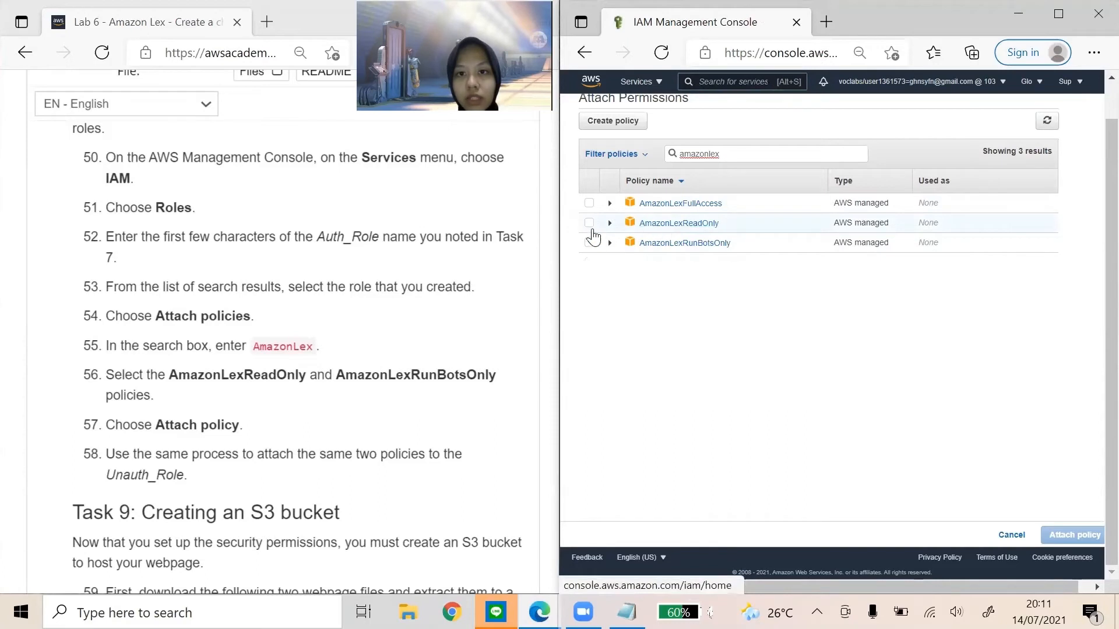
pyautogui.click(589, 225)
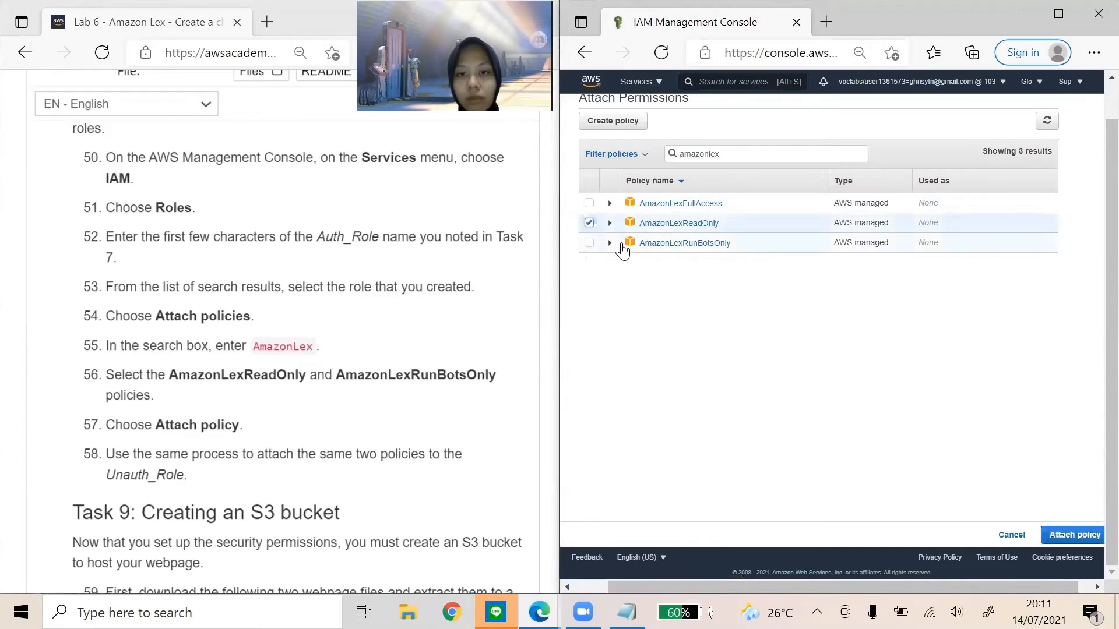
pyautogui.click(589, 243)
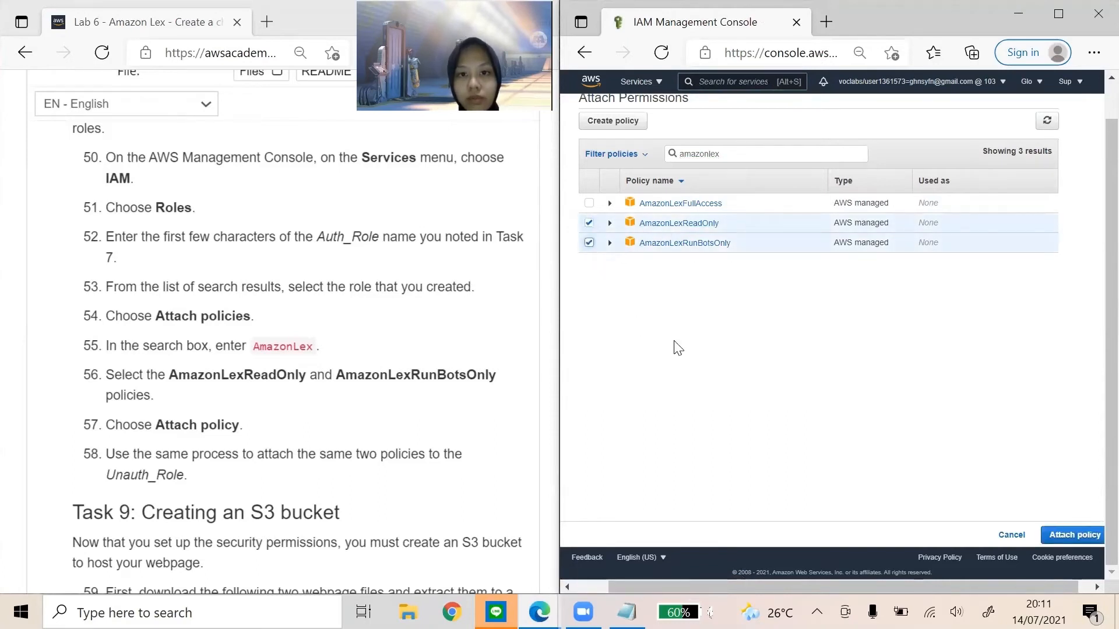
pyautogui.click(1072, 536)
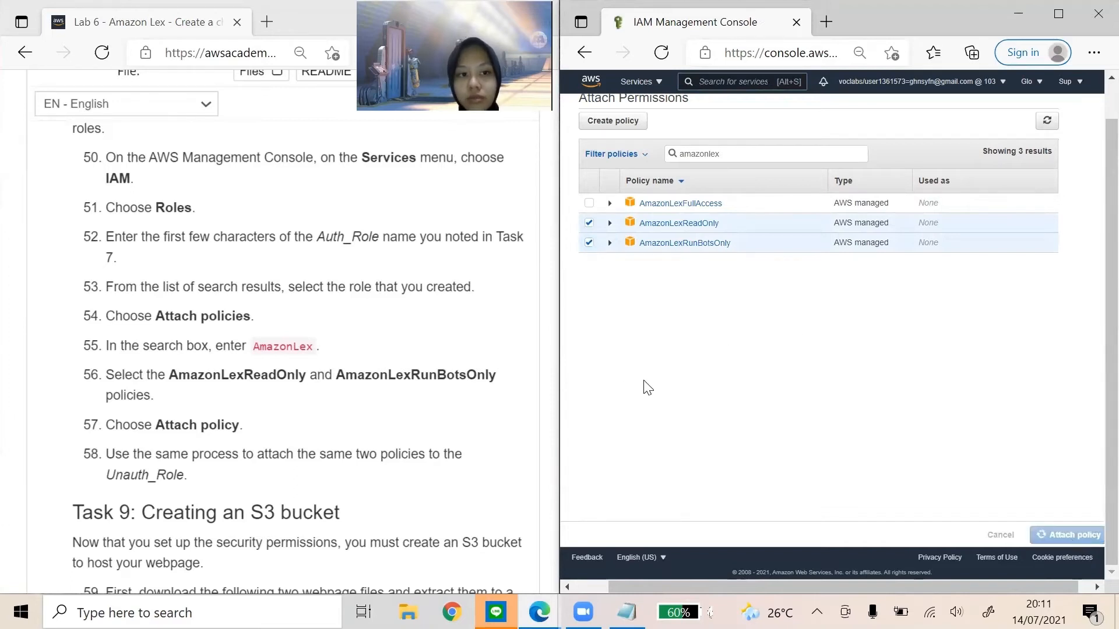
pyautogui.scroll(-1, 828, 375)
pyautogui.scroll(1, 827, 374)
pyautogui.scroll(1, 828, 381)
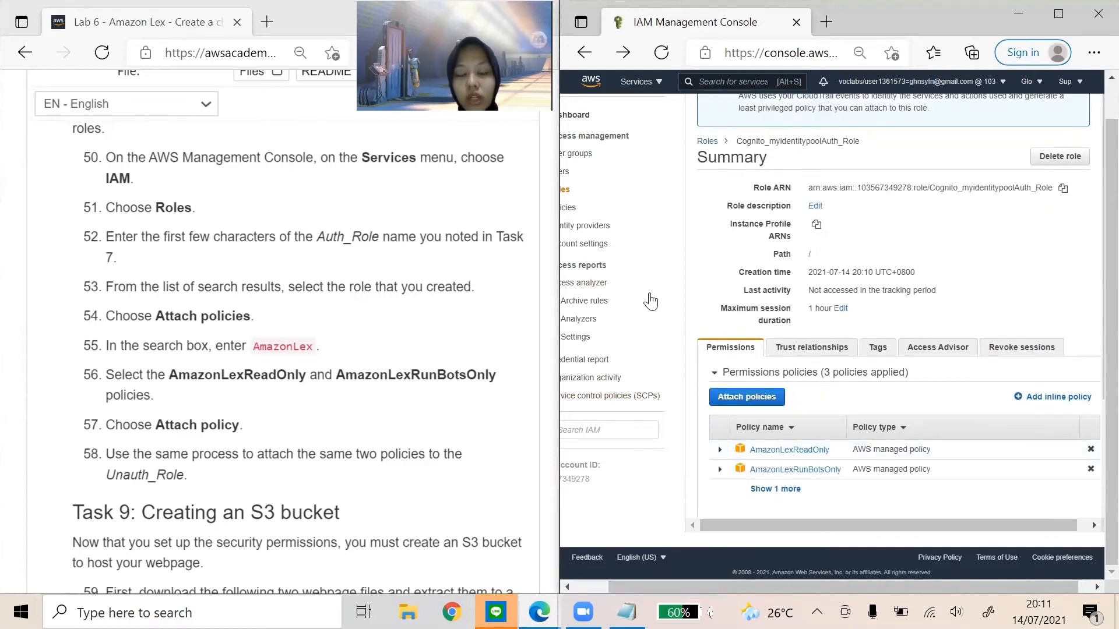
# - Search the IAM roles for Cognito_myidentitypoolUnauth_Role and open that role
pyautogui.scroll(1, 752, 216)
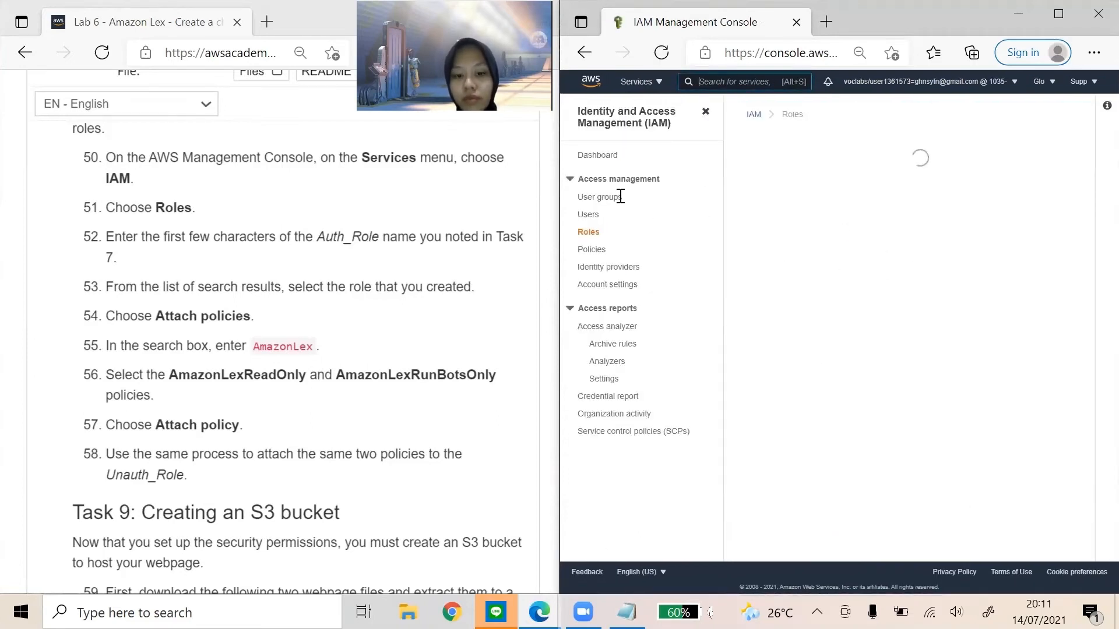
pyautogui.click(854, 307)
pyautogui.write('Cognito_myidentitypoolUnauth_Role')
pyautogui.click(839, 387)
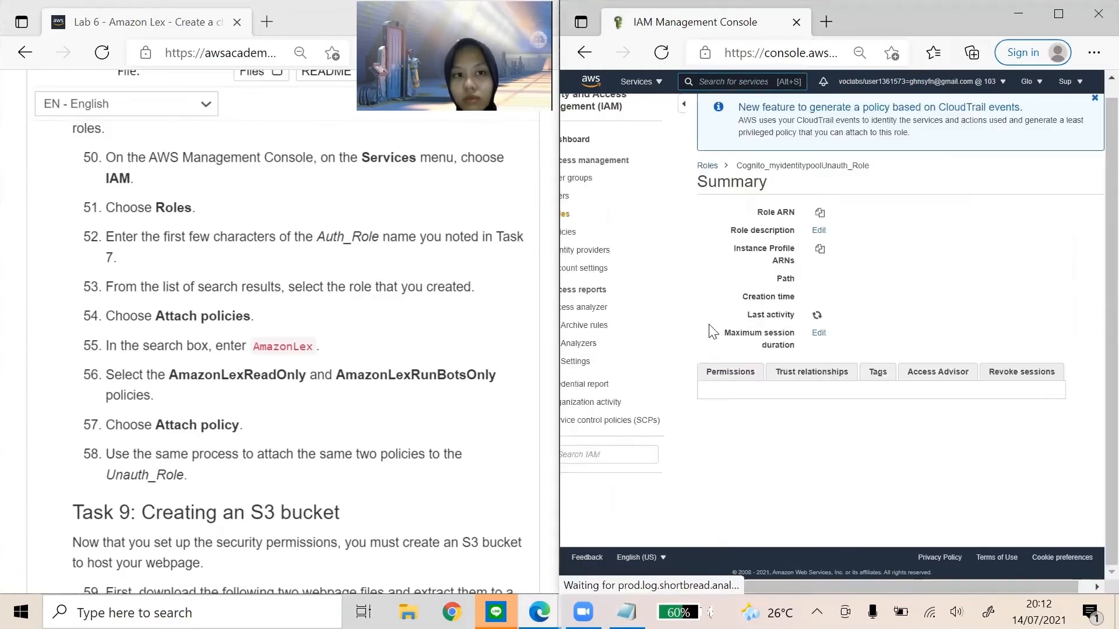
# - Attach the AmazonLexReadOnly and AmazonLexRunBotsOnly policies to the Cognito_myidentitypoolUnauth_Role role, filtering the policies by "amazonlex"
pyautogui.click(749, 419)
pyautogui.click(725, 177)
pyautogui.write('amazonlex')
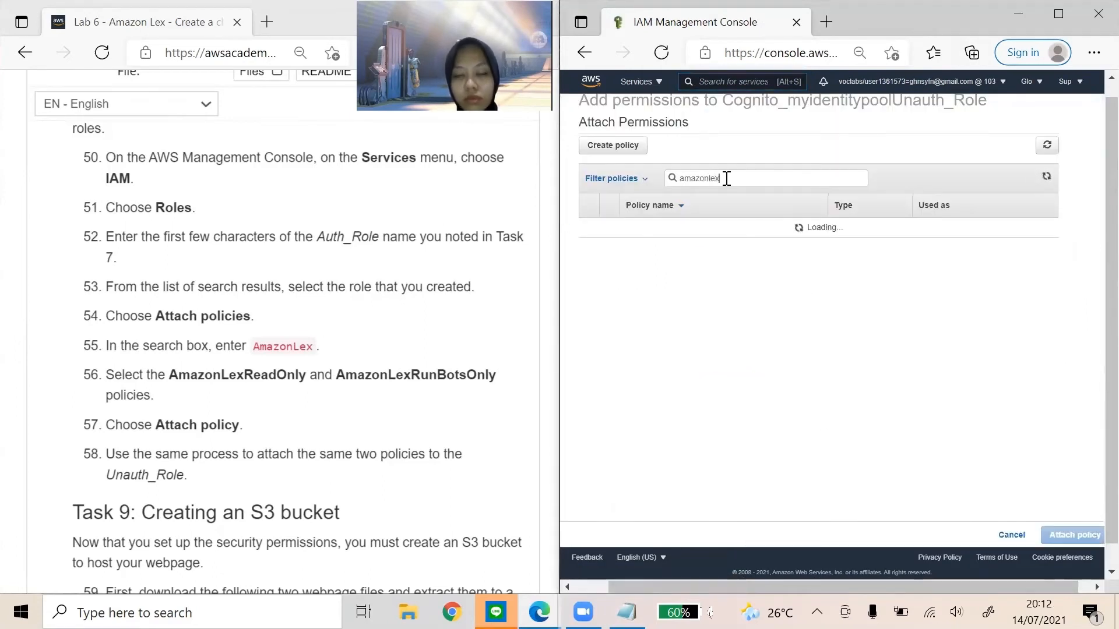
pyautogui.click(589, 247)
pyautogui.click(589, 266)
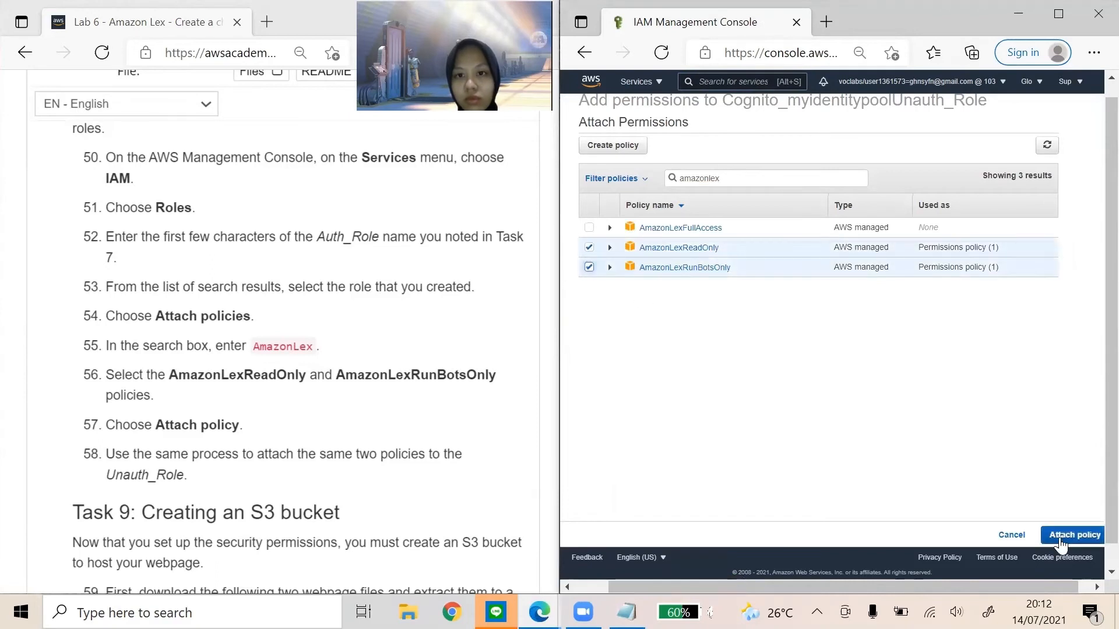
pyautogui.click(1060, 539)
# - Download and save the lab6 zip file containing index.html and error.html from Task 9 of the lab instructions
pyautogui.scroll(-5, 270, 394)
pyautogui.scroll(1, 270, 394)
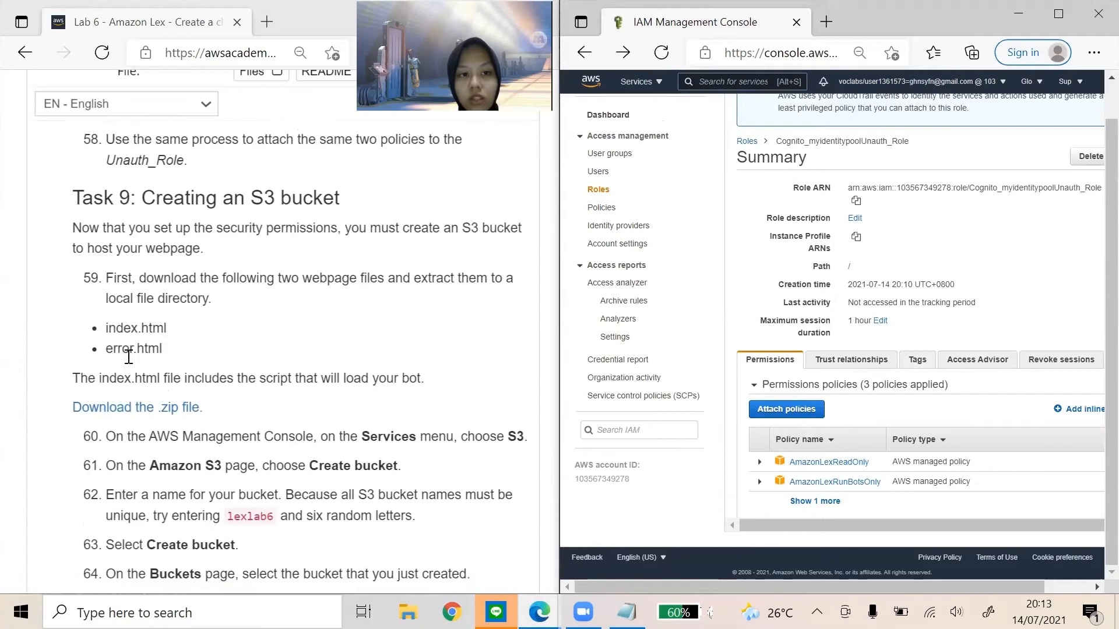
pyautogui.click(99, 408)
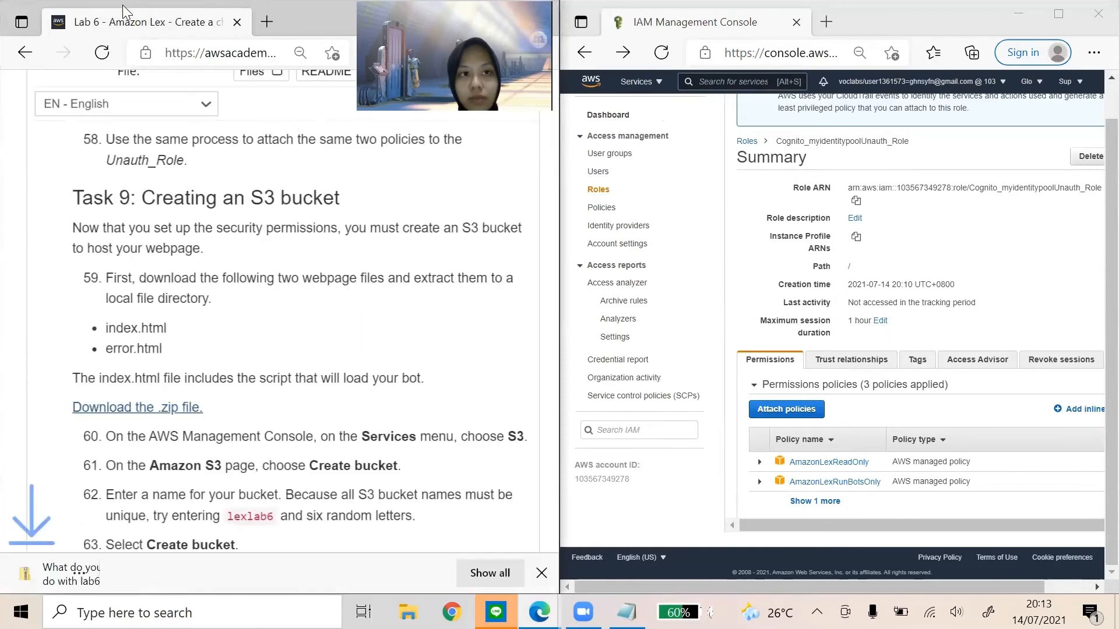
pyautogui.click(245, 572)
pyautogui.press('Return')
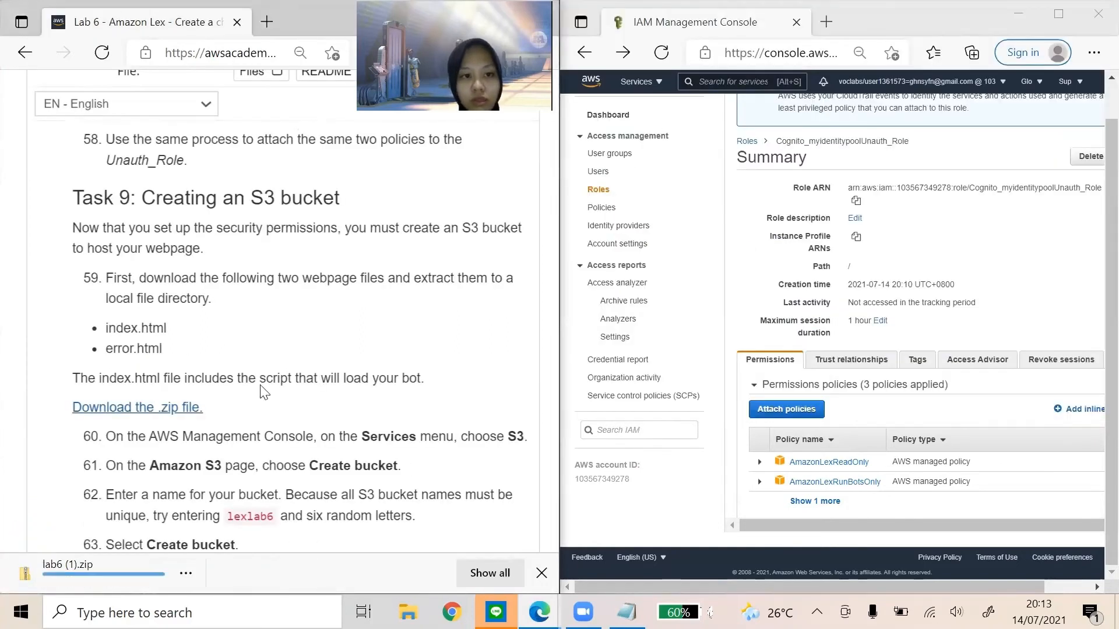
# - Find the S3 service in the AWS console with the search "s3" and go to its list of buckets
pyautogui.scroll(-2, 263, 362)
pyautogui.click(755, 83)
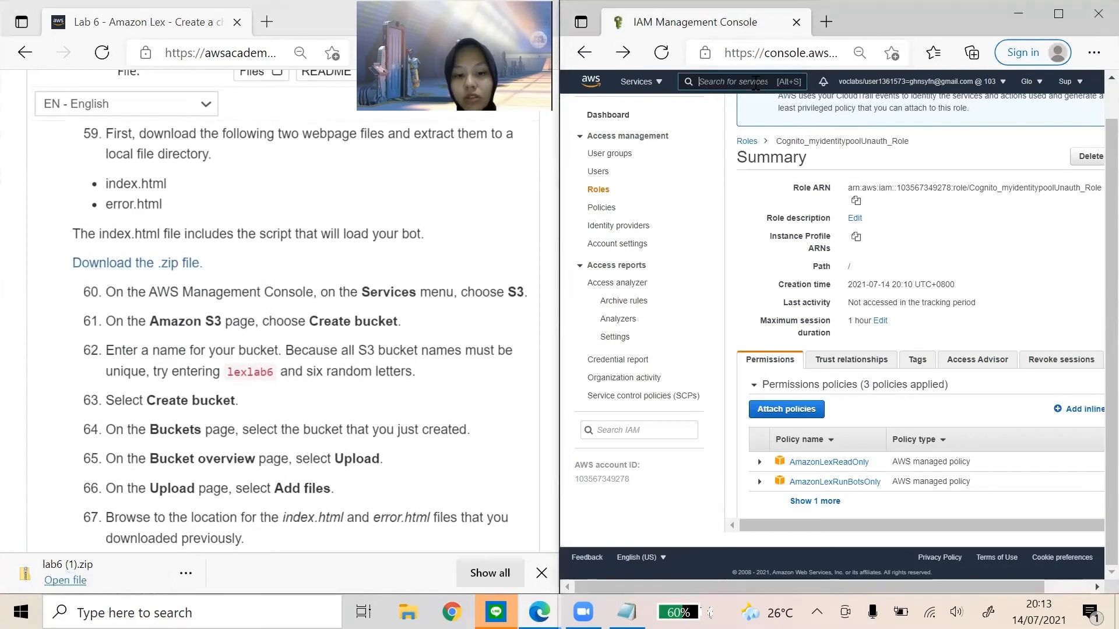
pyautogui.write('s3')
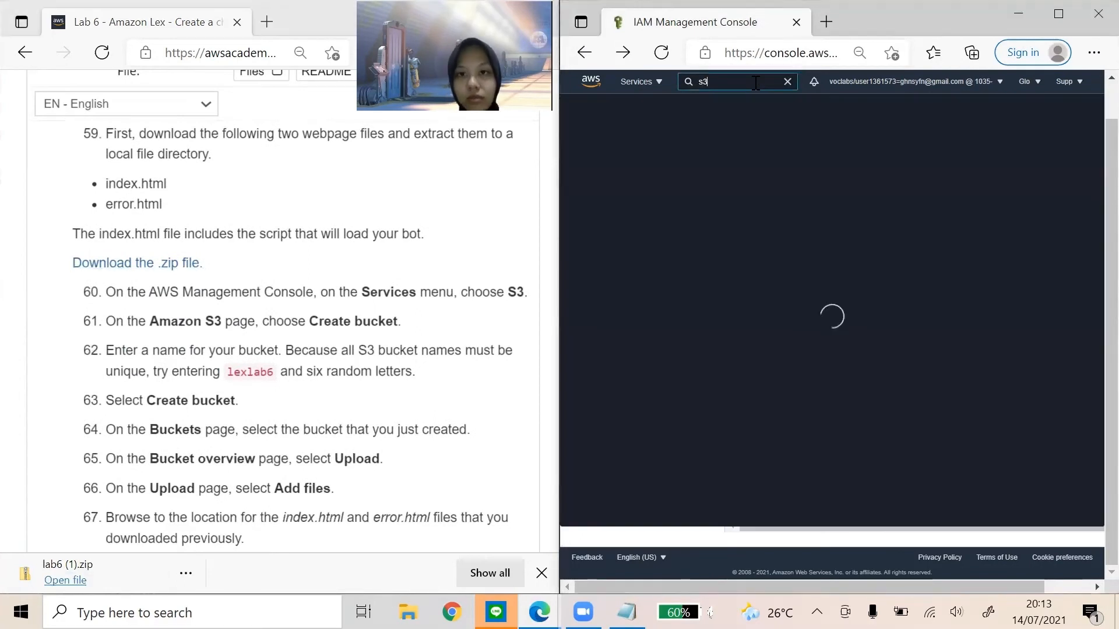
pyautogui.click(872, 163)
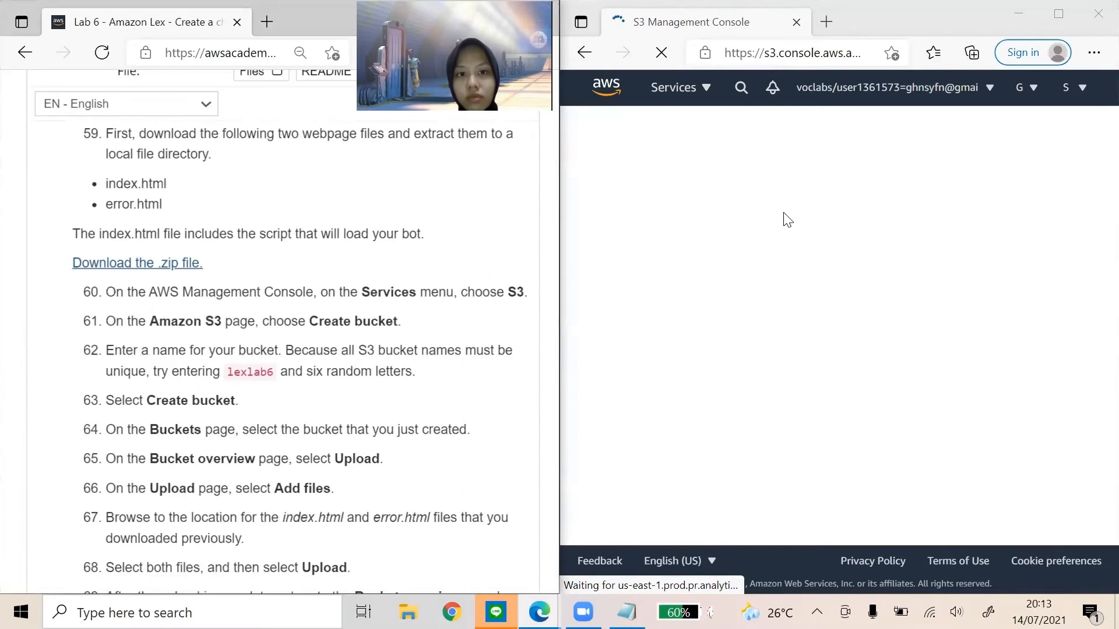
pyautogui.scroll(-5, 827, 324)
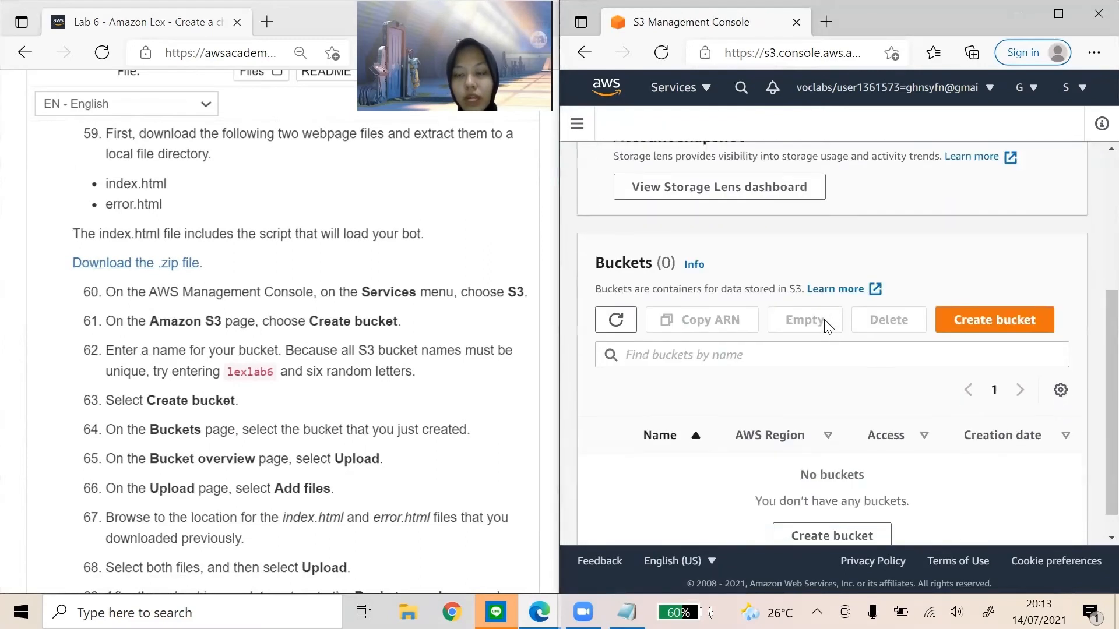
# - Begin a new S3 bucket and name it lexlab6botbuc, combining lexlab6 with six extra letters as the lab instructs
pyautogui.click(974, 318)
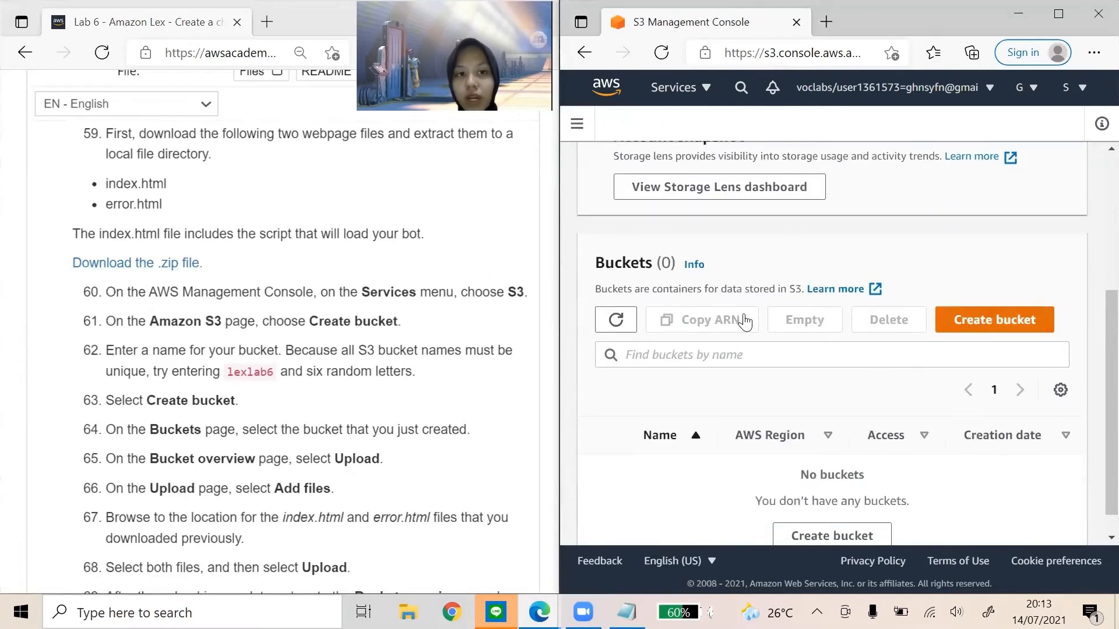
pyautogui.scroll(-1, 699, 280)
pyautogui.click(655, 258)
pyautogui.write('le')
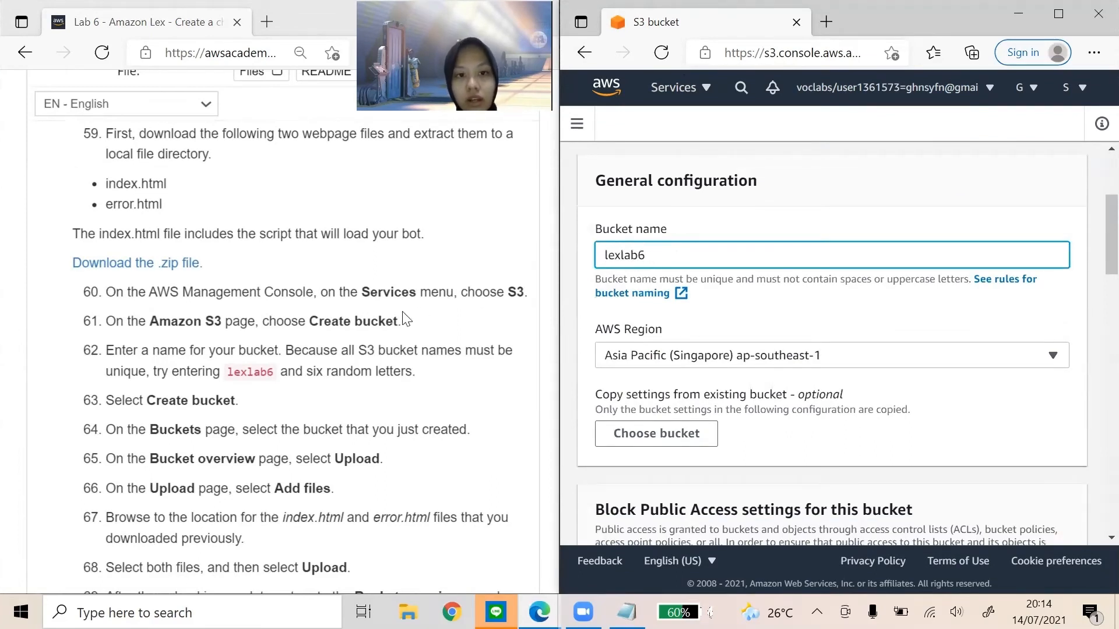
pyautogui.write('xlab6')
pyautogui.moveTo(304, 373); pyautogui.dragTo(413, 373)
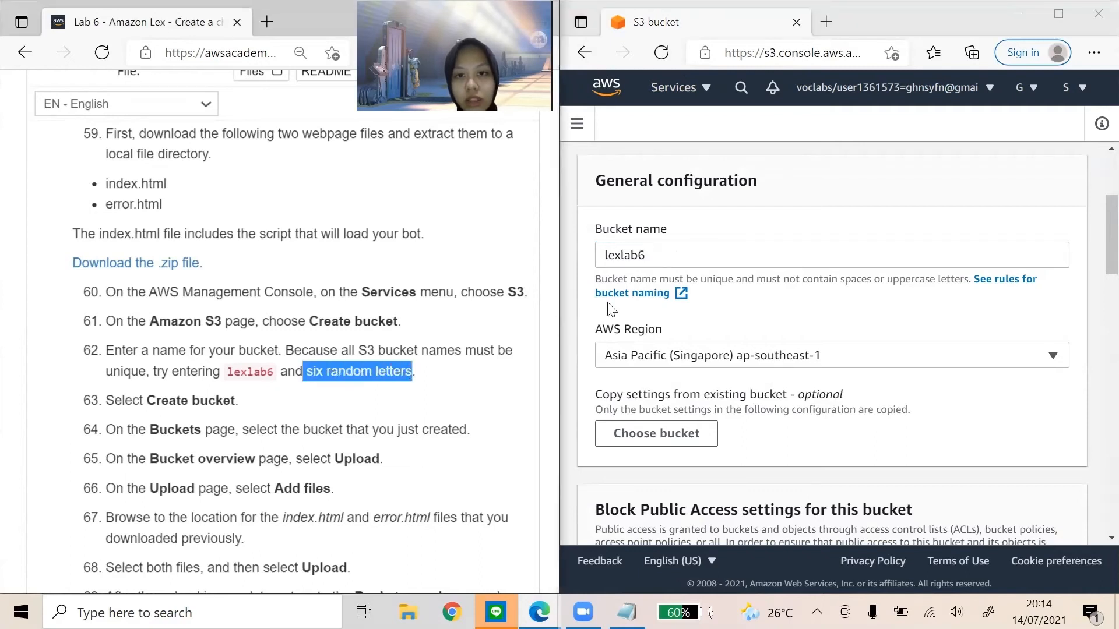
pyautogui.click(690, 260)
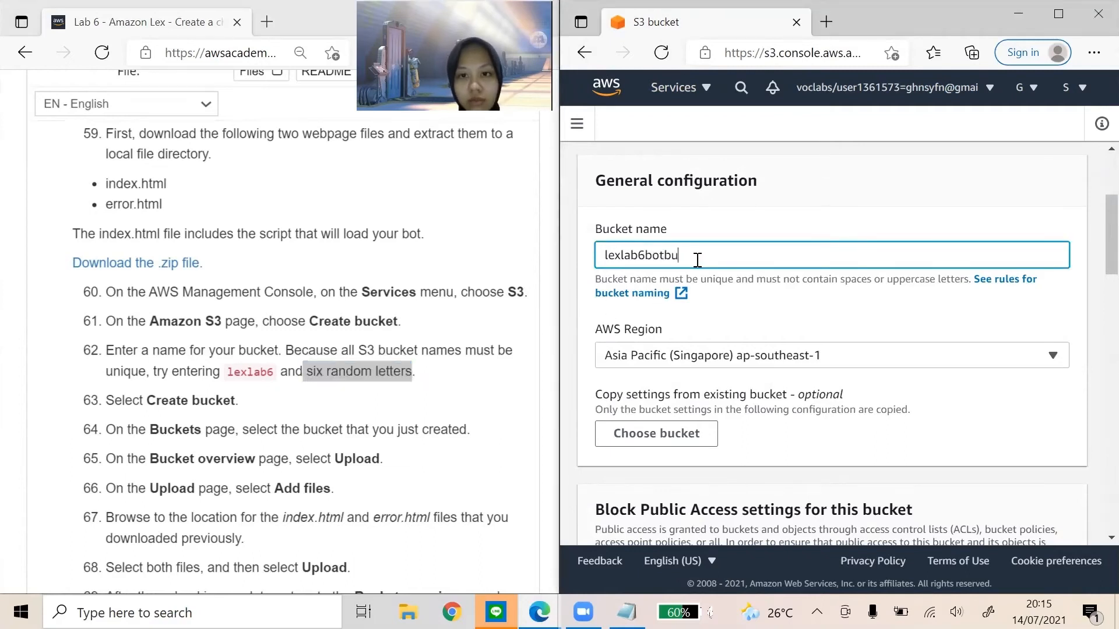
# - Copy the bucket name and record it in Notepad under the label "bucket"
pyautogui.moveTo(697, 260); pyautogui.dragTo(604, 256)
pyautogui.hotkey('ctrl', 'c')
pyautogui.click(626, 612)
pyautogui.write('bucket')
pyautogui.press('Return')
pyautogui.hotkey('ctrl', 'v')
# - Return to the bucket form and create the bucket with the remaining default settings
pyautogui.click(967, 108)
pyautogui.scroll(-10, 938, 372)
pyautogui.scroll(-5, 938, 373)
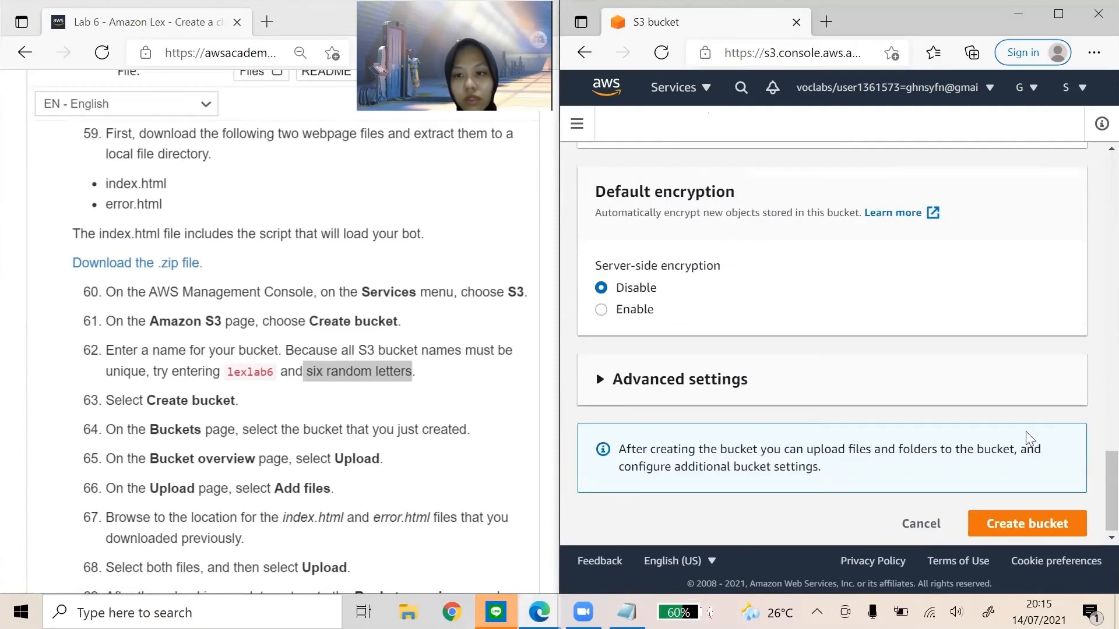
pyautogui.click(1015, 527)
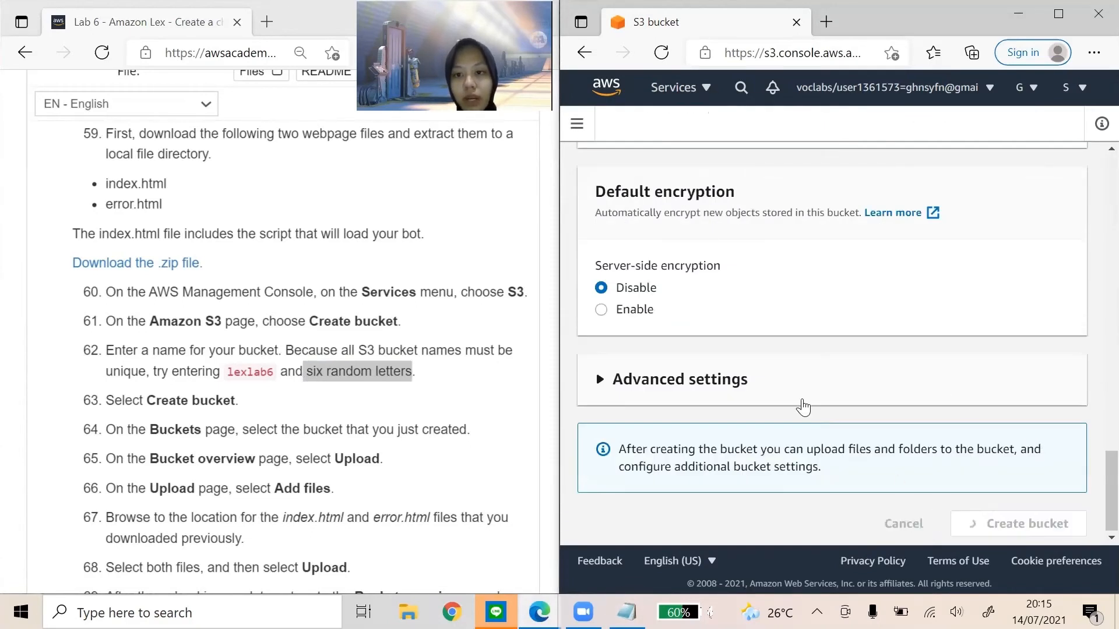
# - Open the lexlab6botbuc bucket from the bucket list and go to its upload page
pyautogui.click(1069, 140)
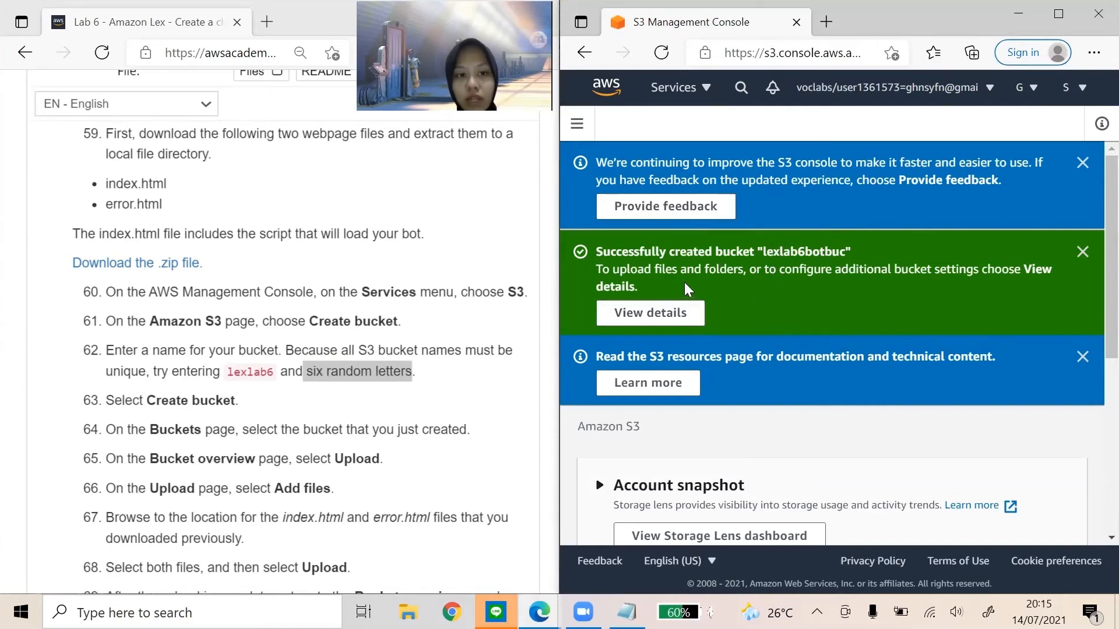
pyautogui.scroll(-5, 684, 283)
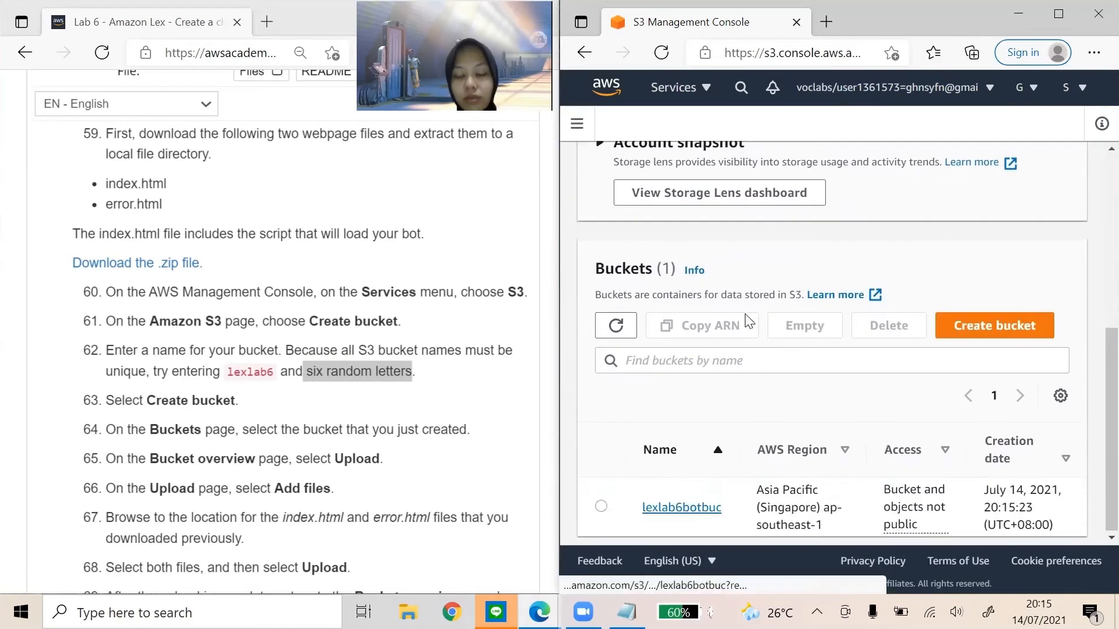
pyautogui.click(1077, 129)
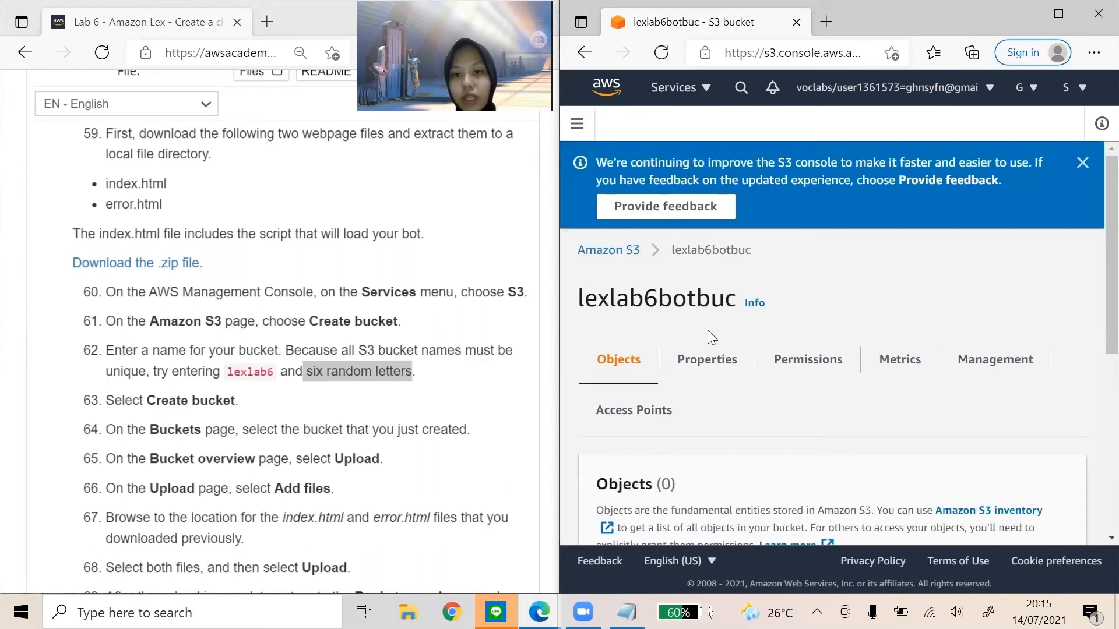
pyautogui.scroll(-4, 707, 329)
pyautogui.scroll(-1, 717, 337)
pyautogui.scroll(2, 647, 320)
pyautogui.scroll(-2, 715, 359)
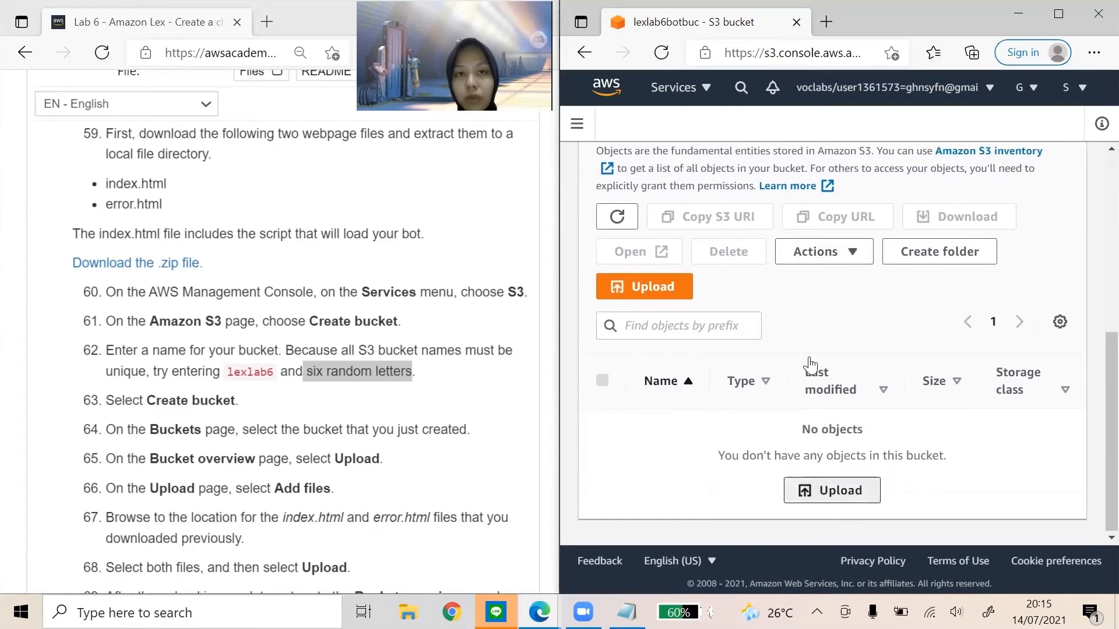
pyautogui.scroll(-5, 727, 298)
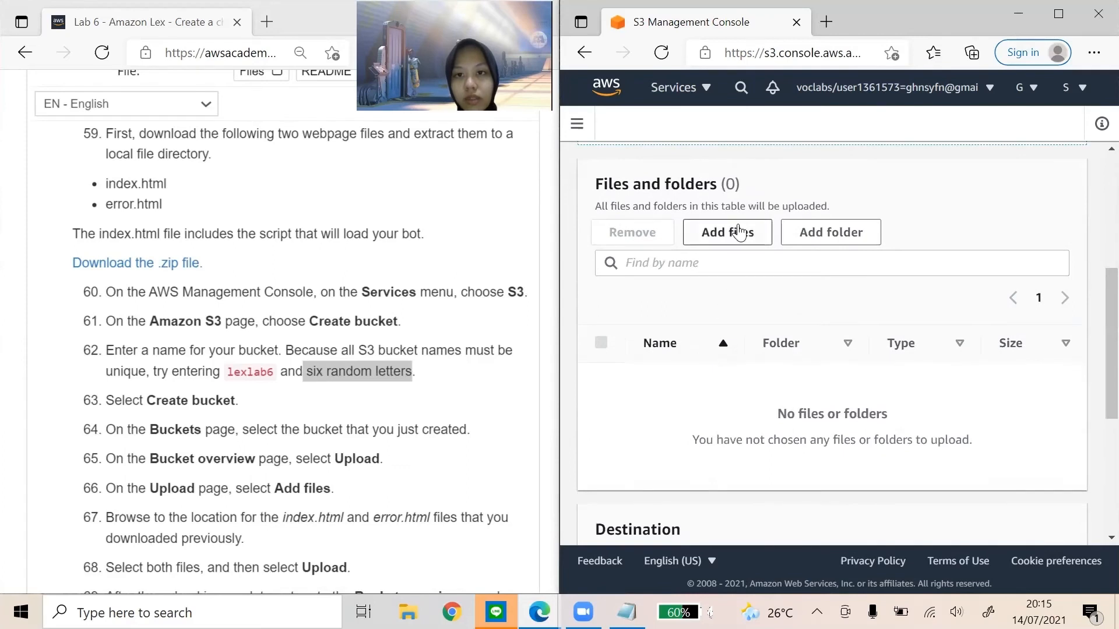
# - Add error.html and index.html from the Downloads lab6 folder and upload both to the lexlab6botbuc bucket
pyautogui.click(738, 239)
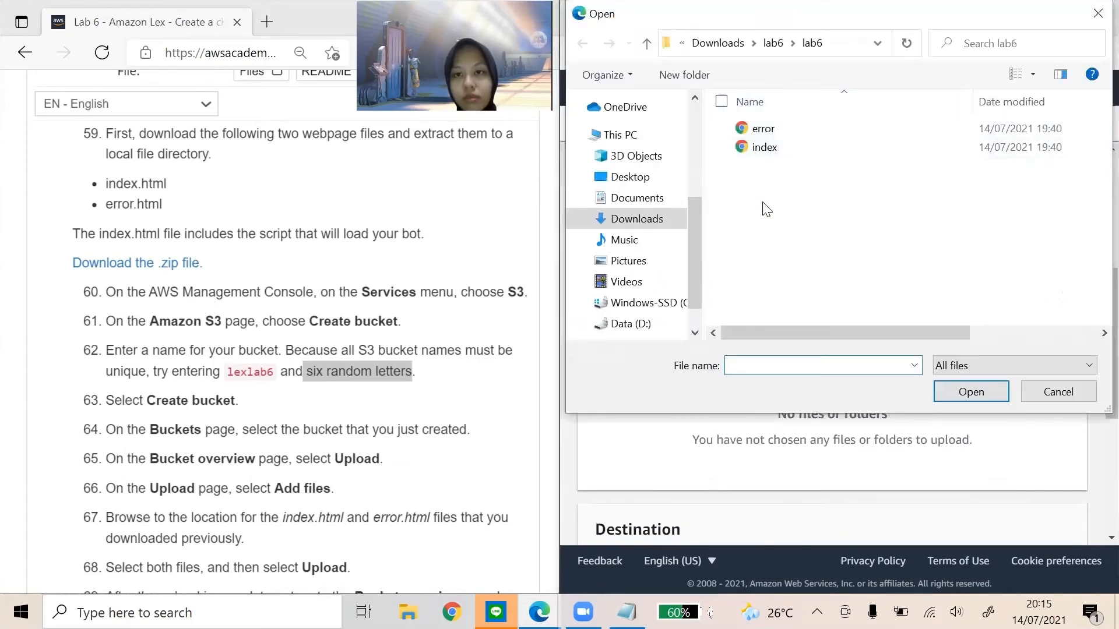
pyautogui.moveTo(763, 196); pyautogui.dragTo(765, 127)
pyautogui.click(971, 391)
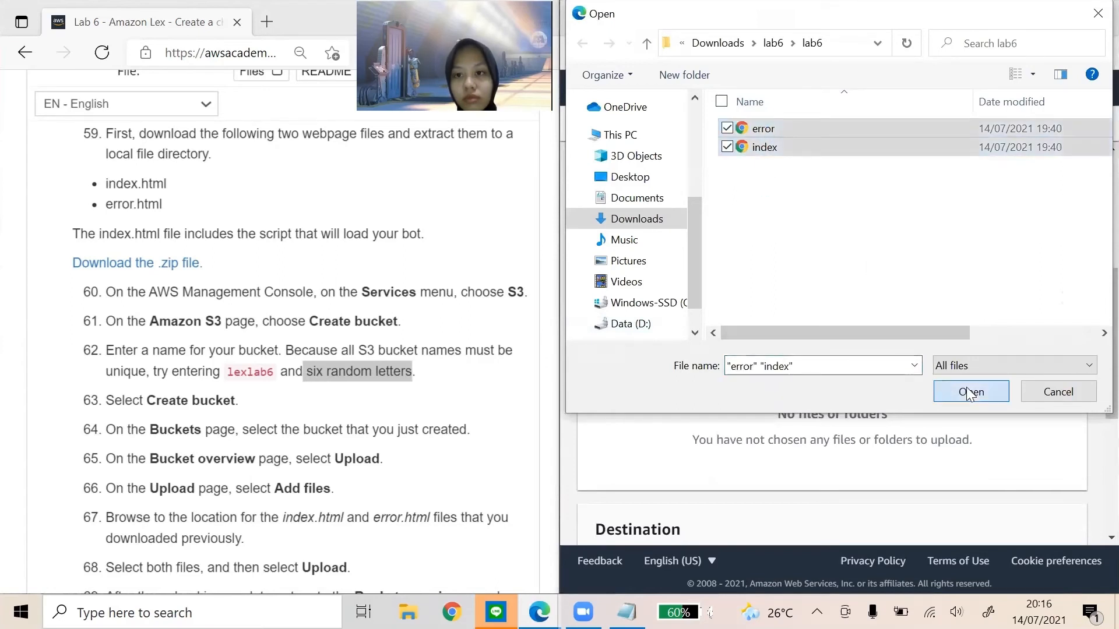
pyautogui.click(601, 375)
pyautogui.click(601, 402)
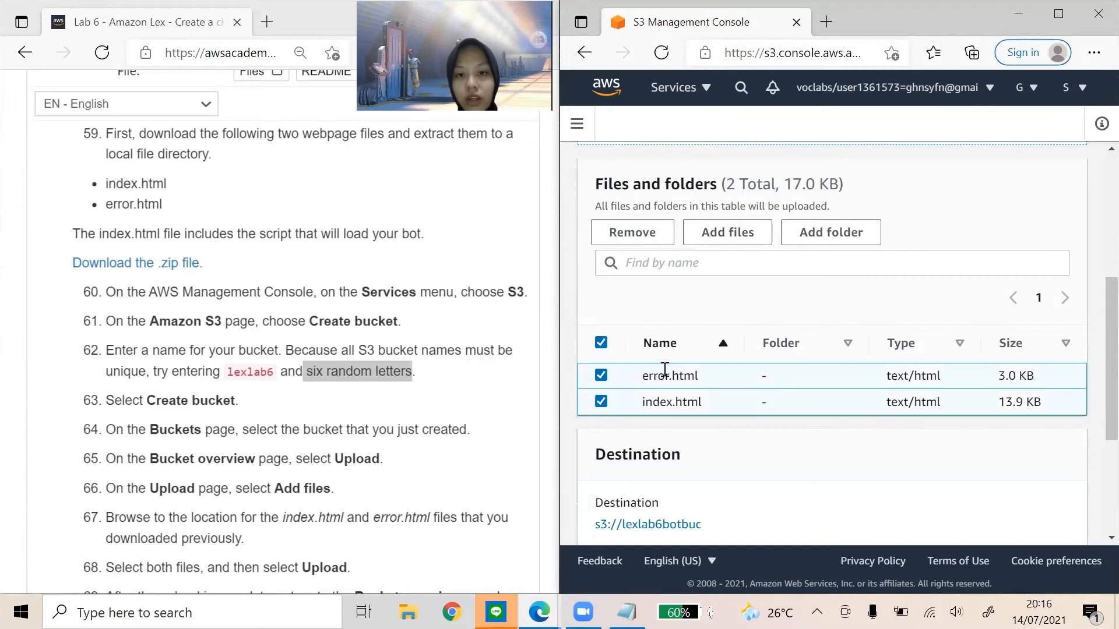
pyautogui.scroll(-4, 833, 449)
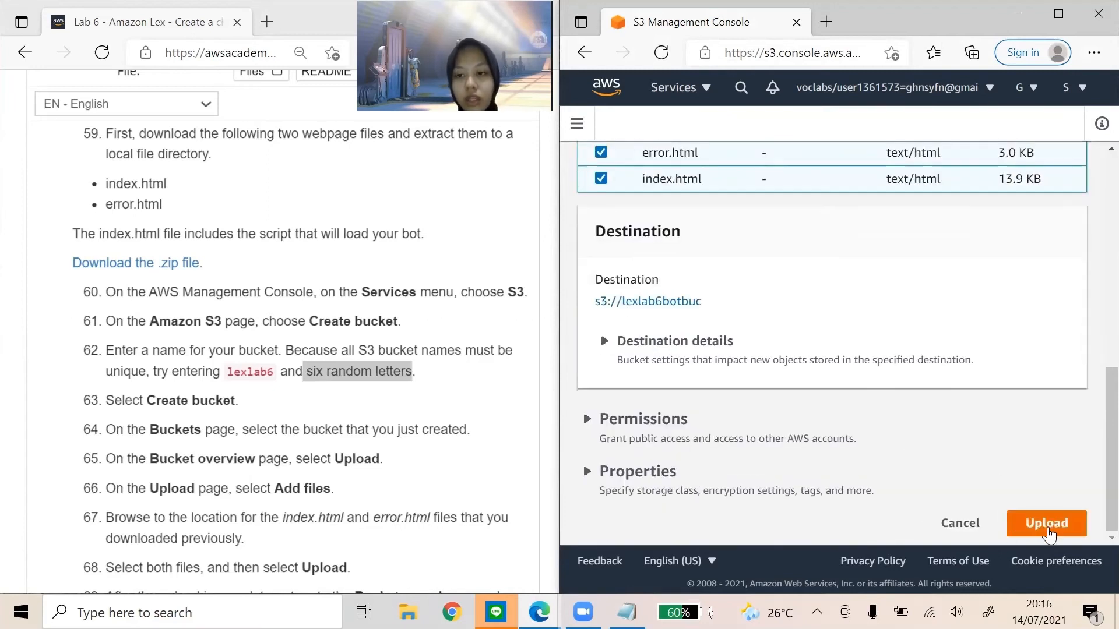
pyautogui.click(1047, 523)
# - Enable static website hosting in the properties of the lexlab6botbuc bucket
pyautogui.scroll(-6, 291, 350)
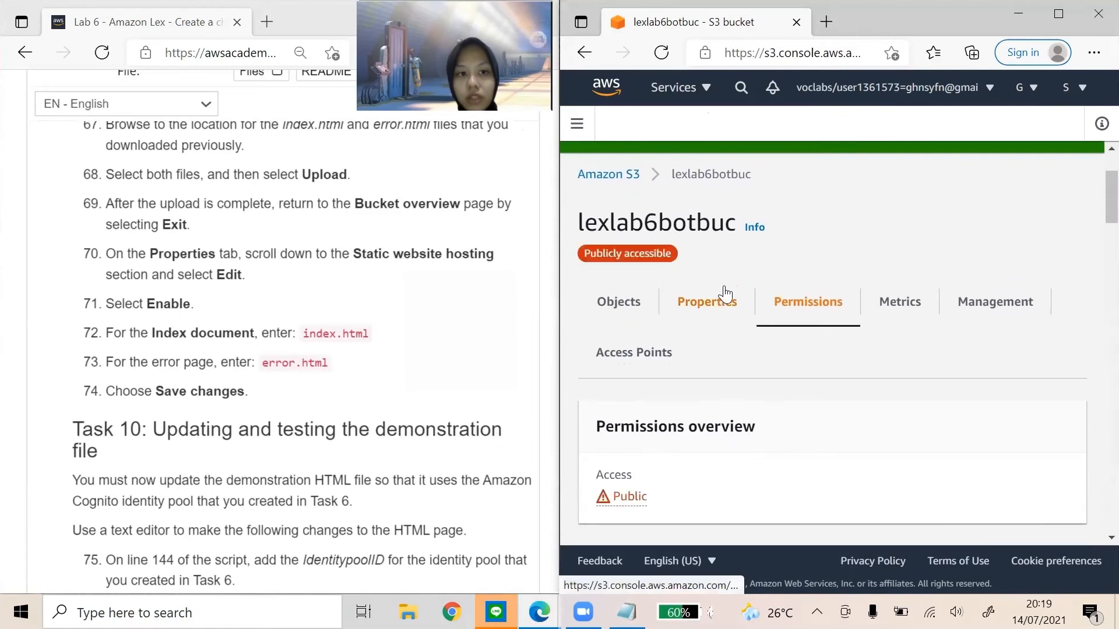
pyautogui.click(726, 294)
pyautogui.scroll(-15, 994, 309)
pyautogui.scroll(-10, 996, 313)
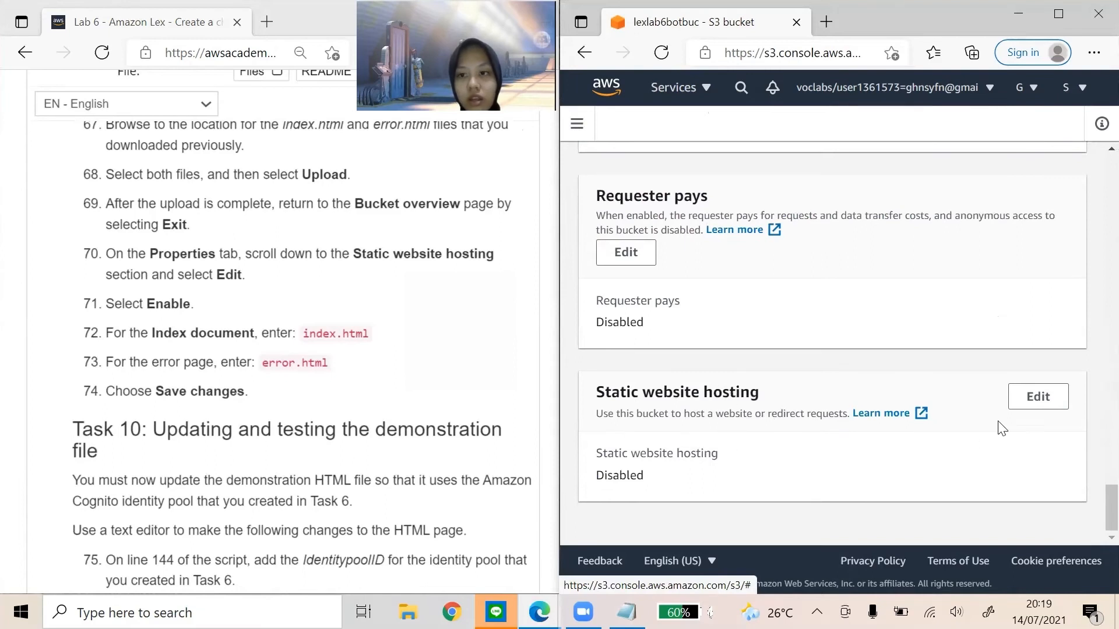
pyautogui.click(1035, 396)
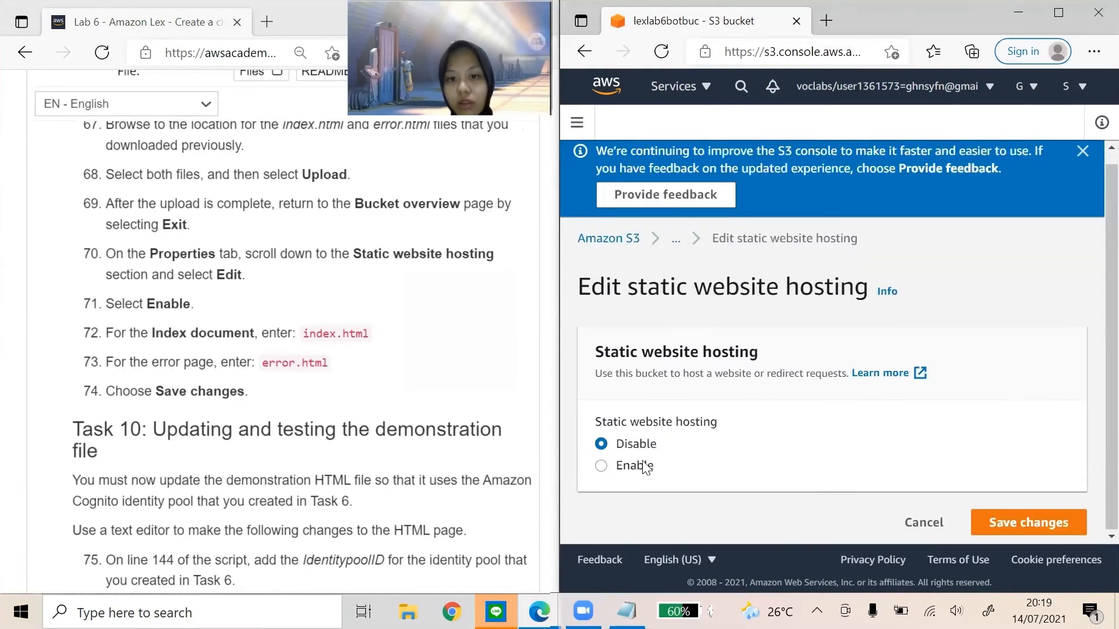
pyautogui.click(642, 474)
# - Set the index document to index.html and the error document to error.html, and save the hosting settings
pyautogui.scroll(-8, 1010, 497)
pyautogui.click(646, 320)
pyautogui.write('index.html')
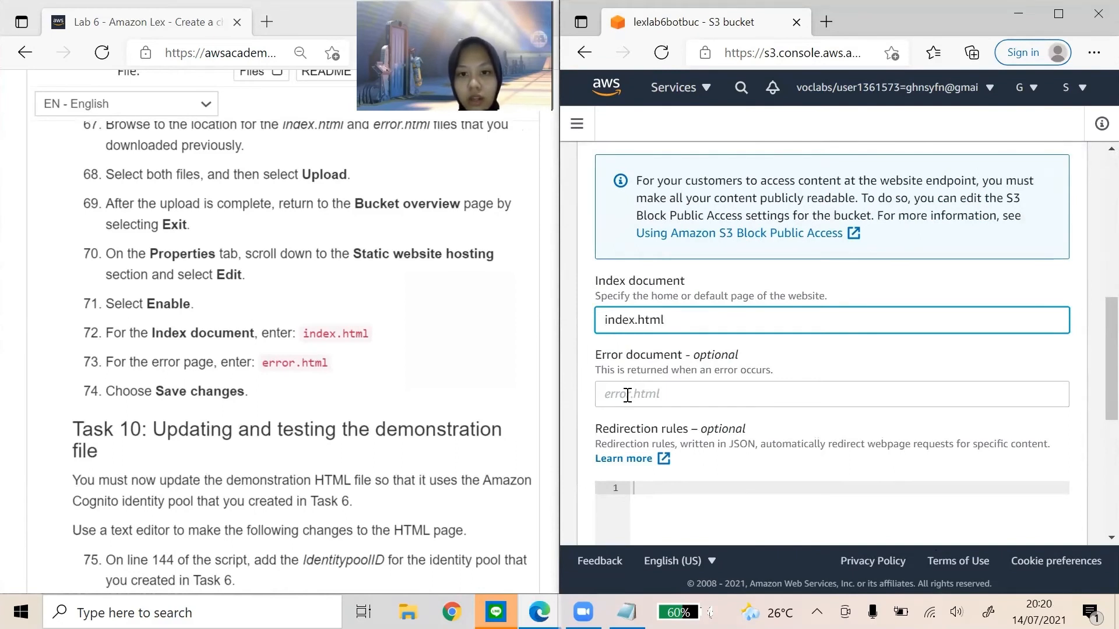
pyautogui.click(627, 395)
pyautogui.write('error.html')
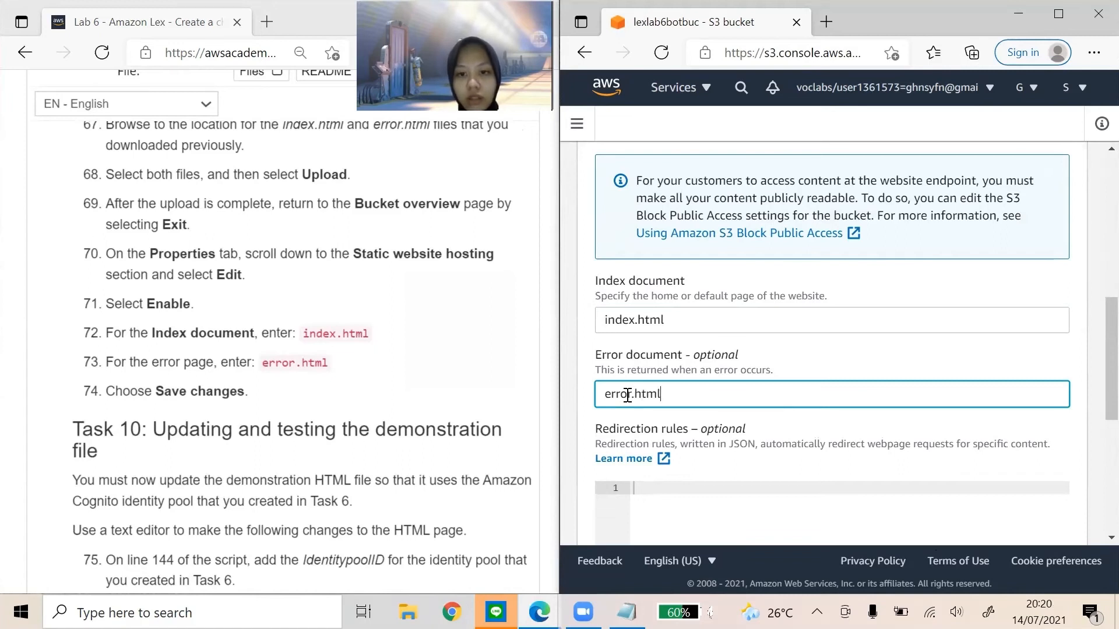
pyautogui.scroll(-6, 697, 375)
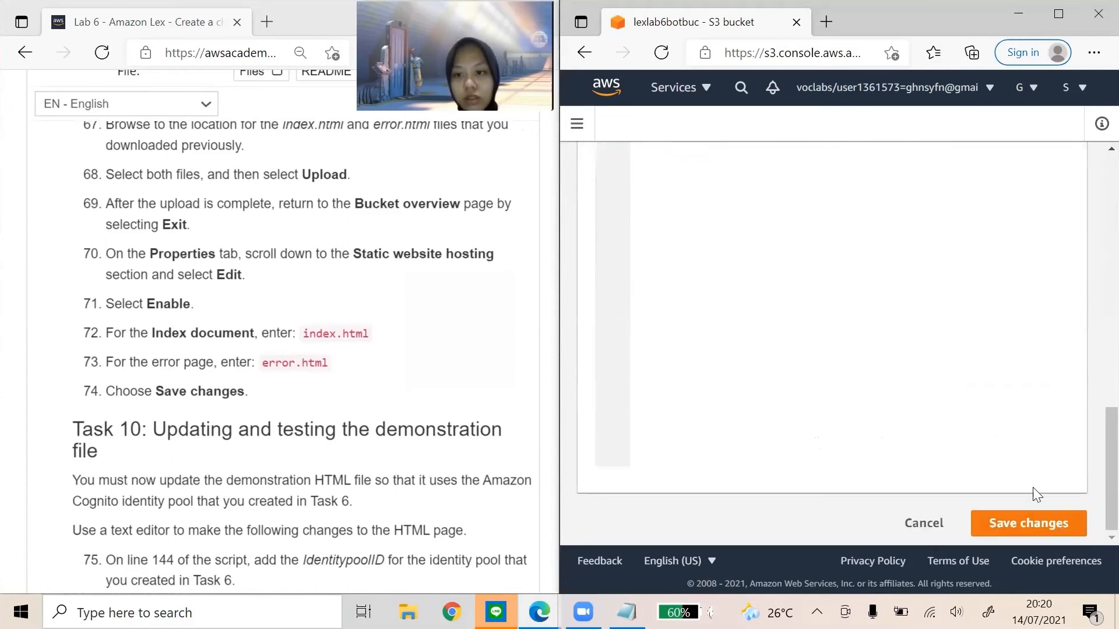
pyautogui.click(1024, 522)
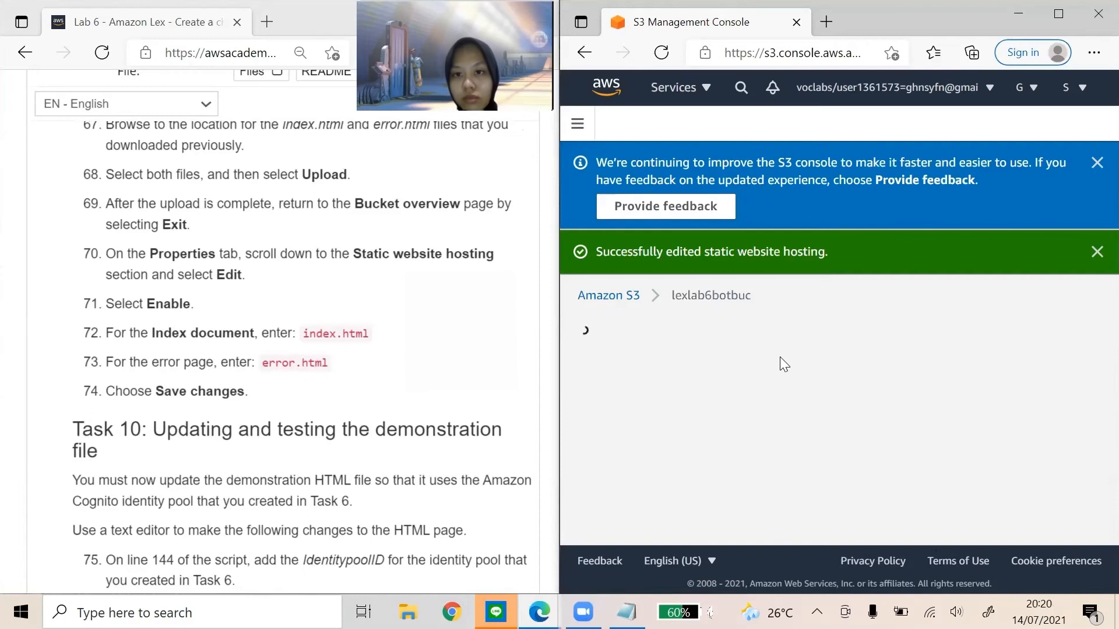
# - Go to Task 10 in the lab instructions and read the steps for updating the demonstration HTML file
pyautogui.scroll(-4, 482, 344)
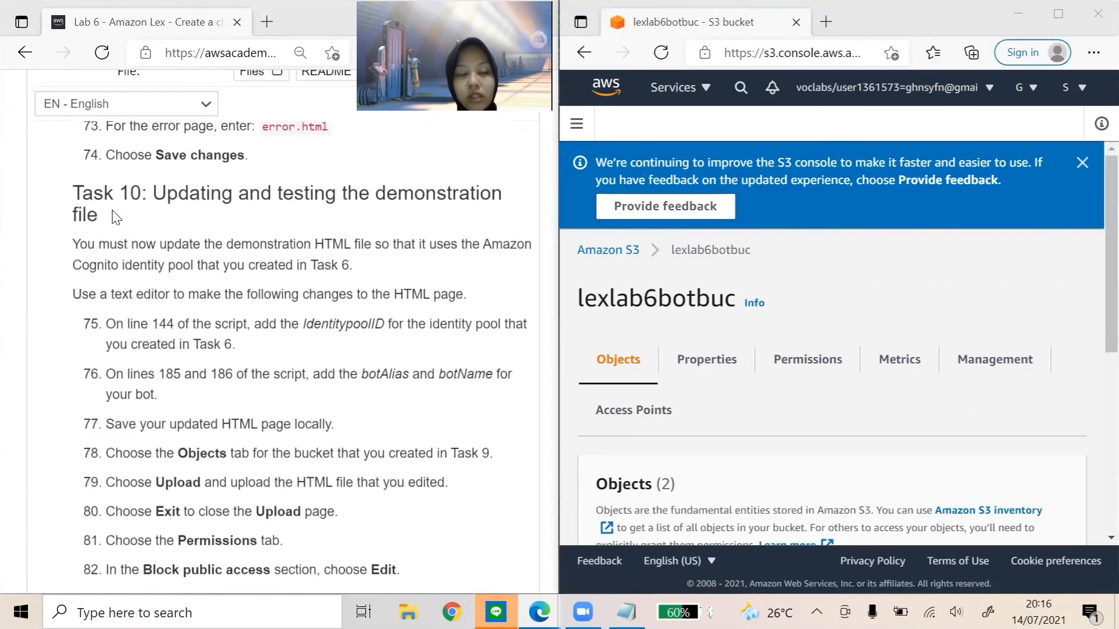
pyautogui.moveTo(156, 196); pyautogui.dragTo(108, 217)
pyautogui.click(295, 282)
pyautogui.scroll(-1, 295, 282)
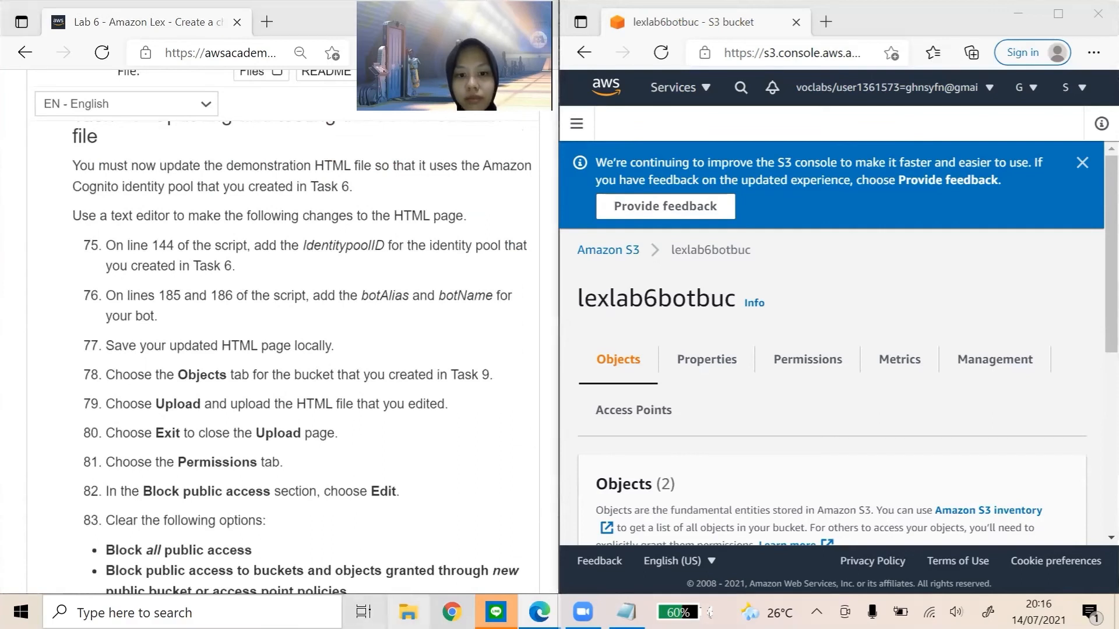
# - Open the index HTML file from the lab6 folder in Downloads with Notepad, keeping the lab instructions in view
pyautogui.click(408, 612)
pyautogui.scroll(-2, 335, 309)
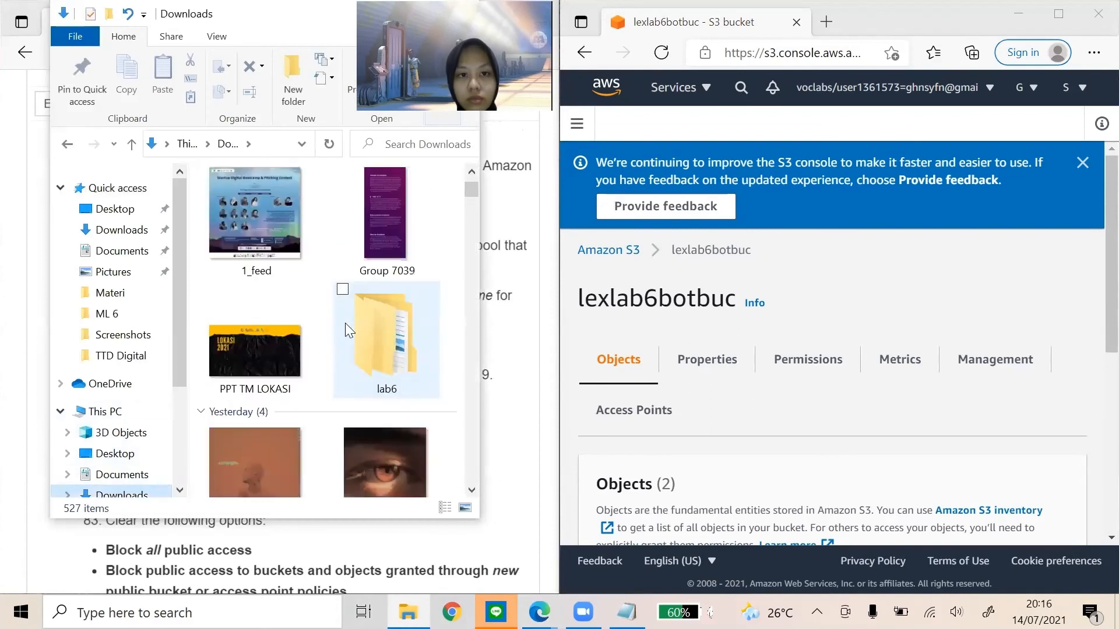
pyautogui.doubleClick(346, 324)
pyautogui.doubleClick(280, 208)
pyautogui.rightClick(279, 221)
pyautogui.moveTo(152, 377)
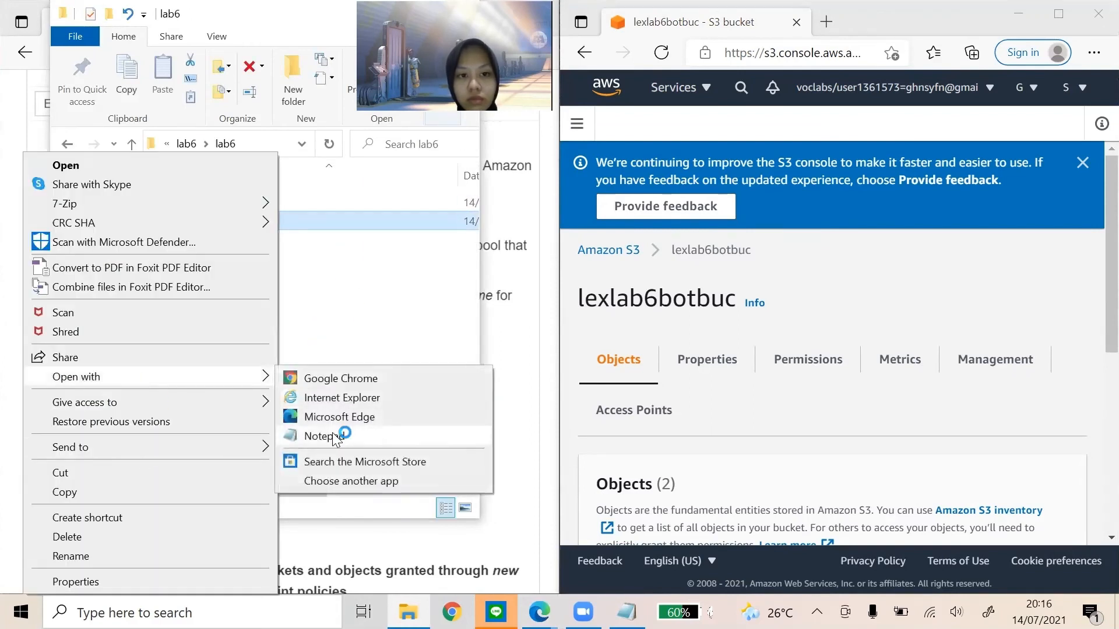
pyautogui.click(333, 435)
pyautogui.moveTo(240, 13); pyautogui.dragTo(233, 206)
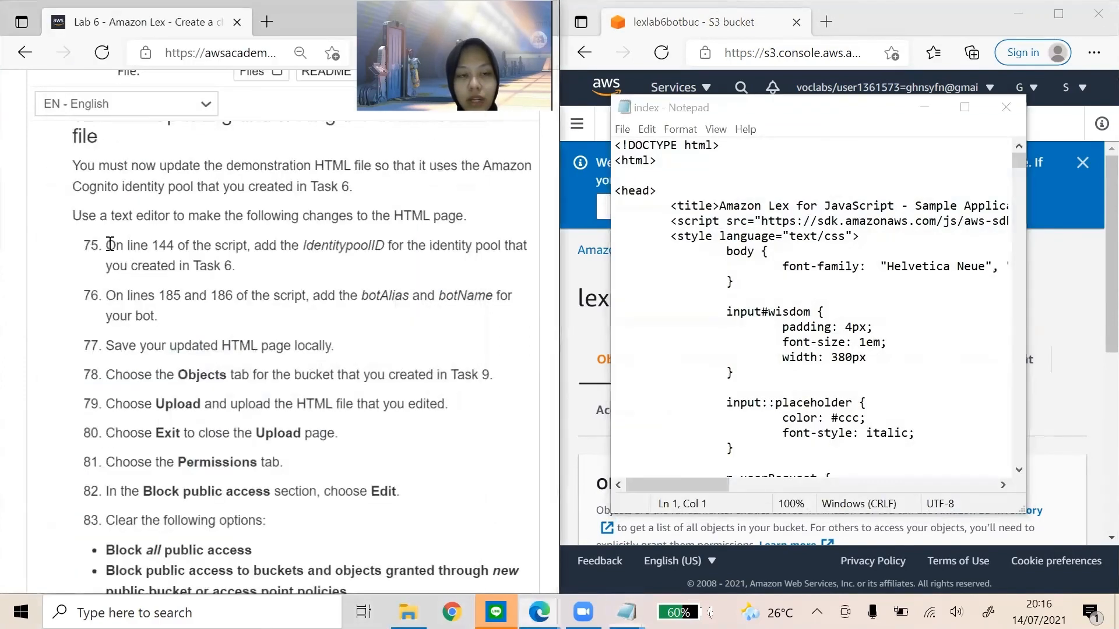
# - Add the identity pool ID created in Task 6 as a second quoted value after the IdentityPoolId entry on line 144
pyautogui.moveTo(106, 245); pyautogui.dragTo(174, 245)
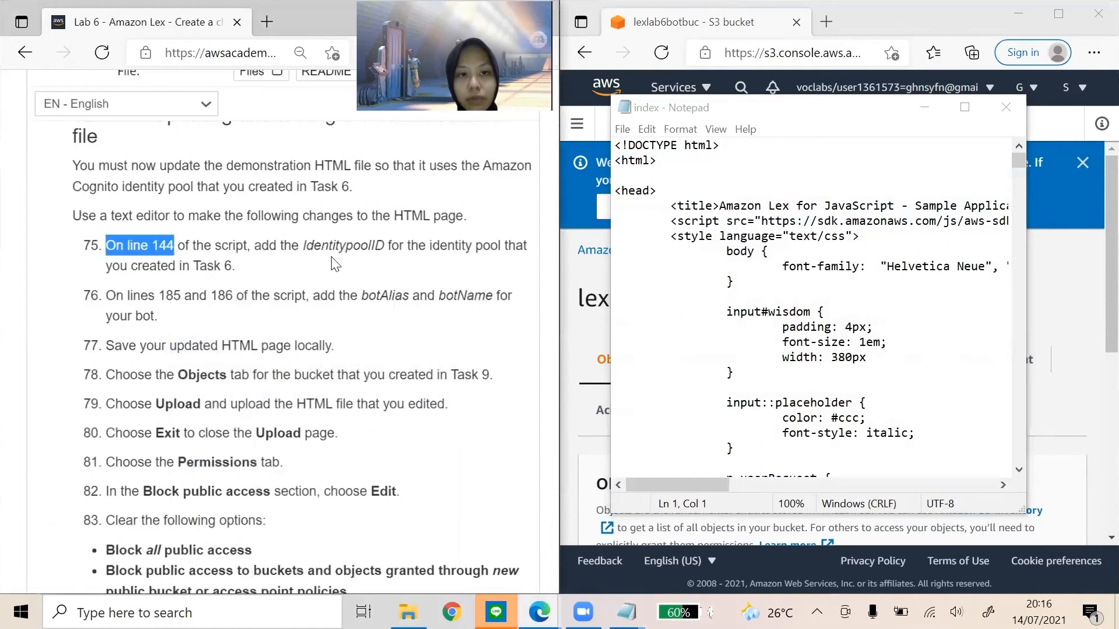
pyautogui.click(380, 248)
pyautogui.scroll(-5, 752, 315)
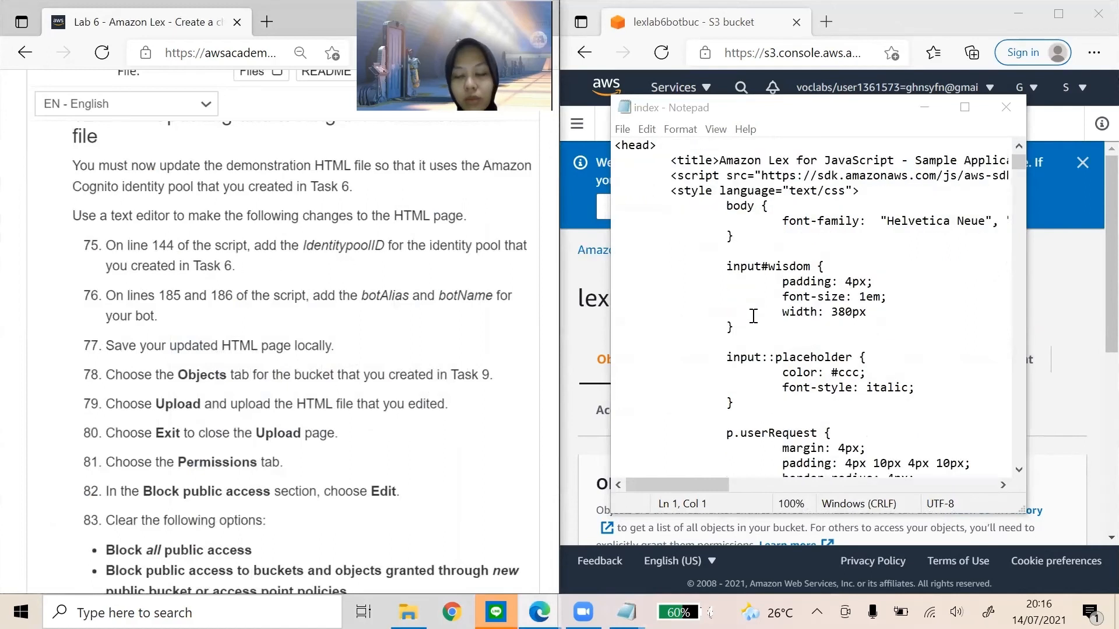
pyautogui.click(753, 315)
pyautogui.scroll(-20, 758, 326)
pyautogui.click(779, 347)
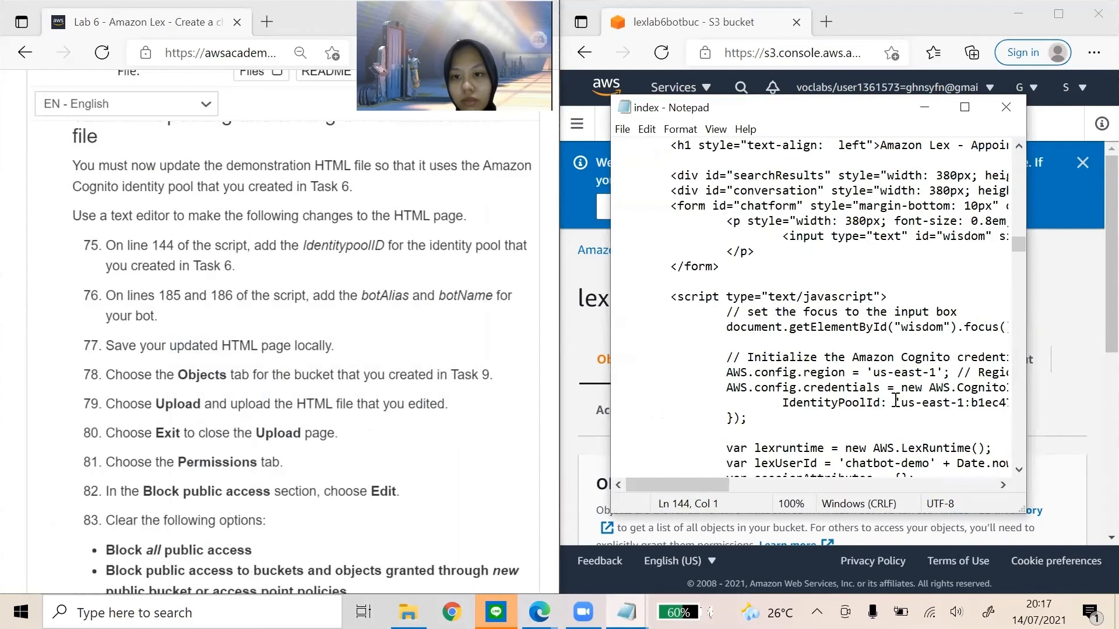
pyautogui.moveTo(896, 401); pyautogui.dragTo(811, 404)
pyautogui.click(770, 417)
pyautogui.moveTo(710, 485); pyautogui.dragTo(765, 484)
pyautogui.hotkey('alt', 'Tab')
pyautogui.moveTo(937, 238); pyautogui.dragTo(614, 240)
pyautogui.click(925, 107)
pyautogui.moveTo(749, 485)
pyautogui.mouseDown()
pyautogui.moveTo(773, 486)
pyautogui.moveTo(750, 487)
pyautogui.mouseUp()
pyautogui.click(966, 406)
pyautogui.write("''")
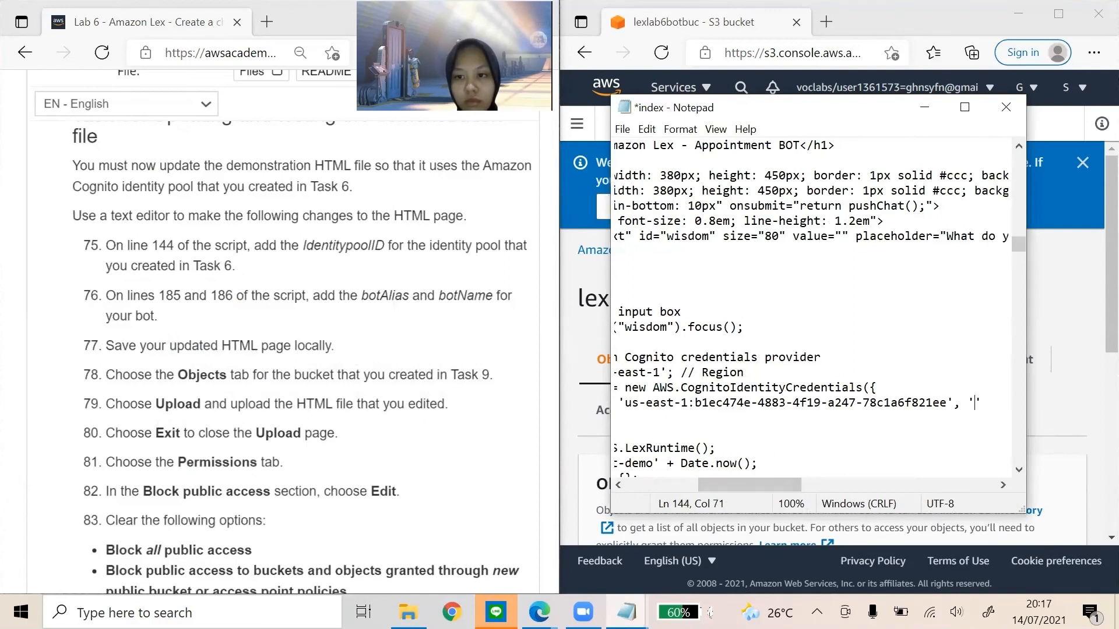
pyautogui.hotkey('ctrl', 'v')
pyautogui.moveTo(837, 485); pyautogui.dragTo(677, 485)
# - Set botAlias on line 185 of the script to 'UniqueBotName', then save and close the index file
pyautogui.moveTo(132, 297); pyautogui.dragTo(230, 297)
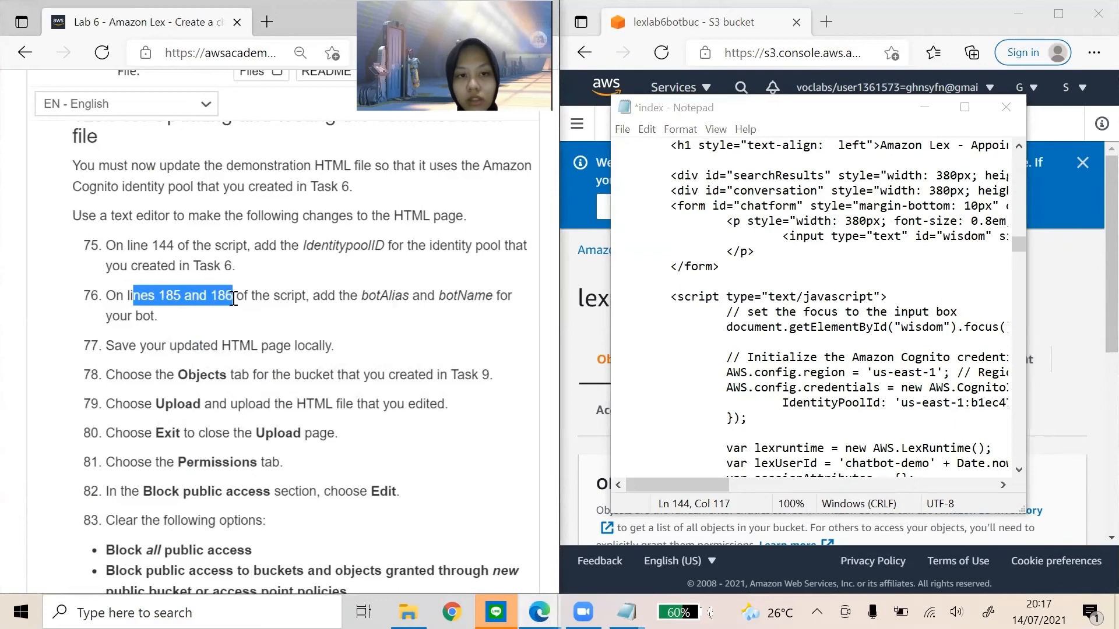
pyautogui.scroll(-11, 799, 367)
pyautogui.click(798, 367)
pyautogui.scroll(-5, 799, 367)
pyautogui.click(929, 295)
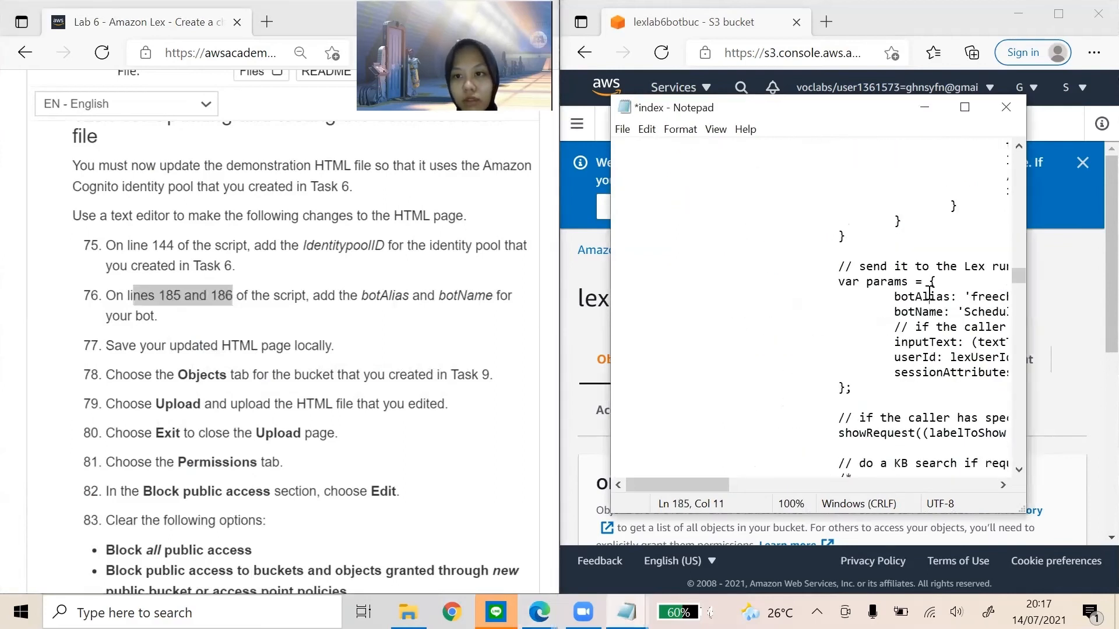
pyautogui.moveTo(721, 487); pyautogui.dragTo(771, 487)
pyautogui.click(721, 315)
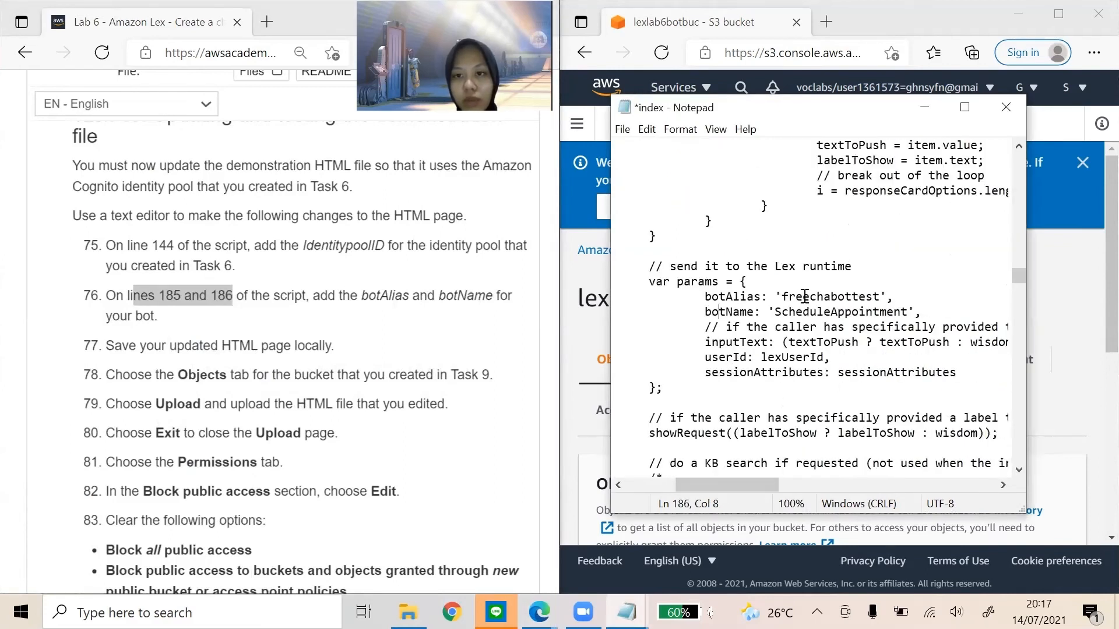
pyautogui.doubleClick(784, 296)
pyautogui.hotkey('alt', 'Tab')
pyautogui.hotkey('ctrl', 'c')
pyautogui.hotkey('alt', 'Tab')
pyautogui.doubleClick(785, 297)
pyautogui.hotkey('ctrl', 'v')
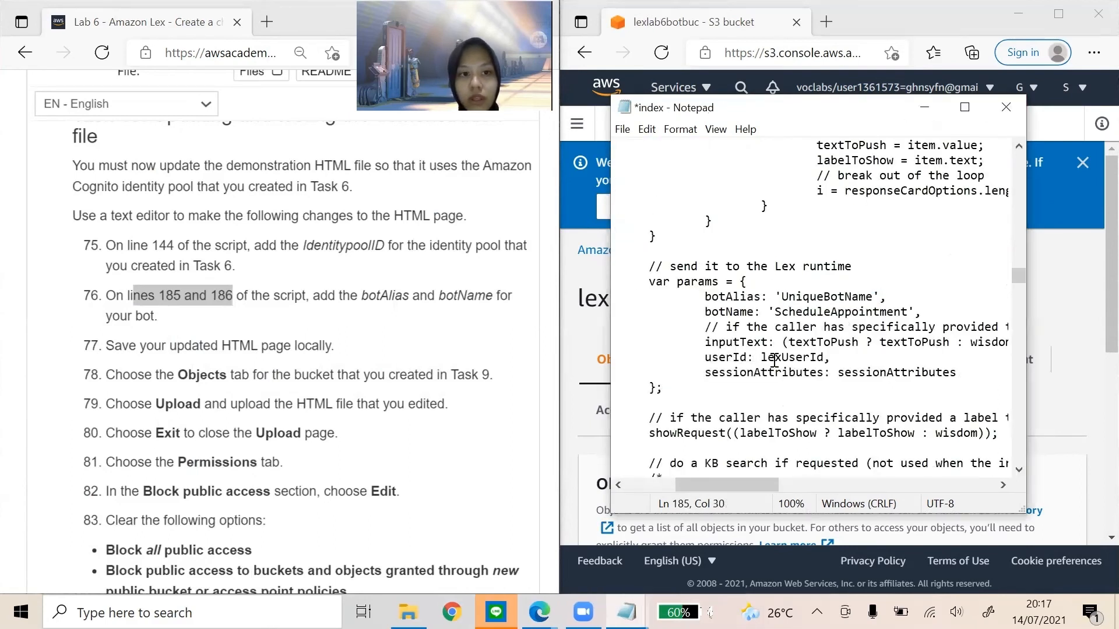
pyautogui.hotkey('ctrl', 's')
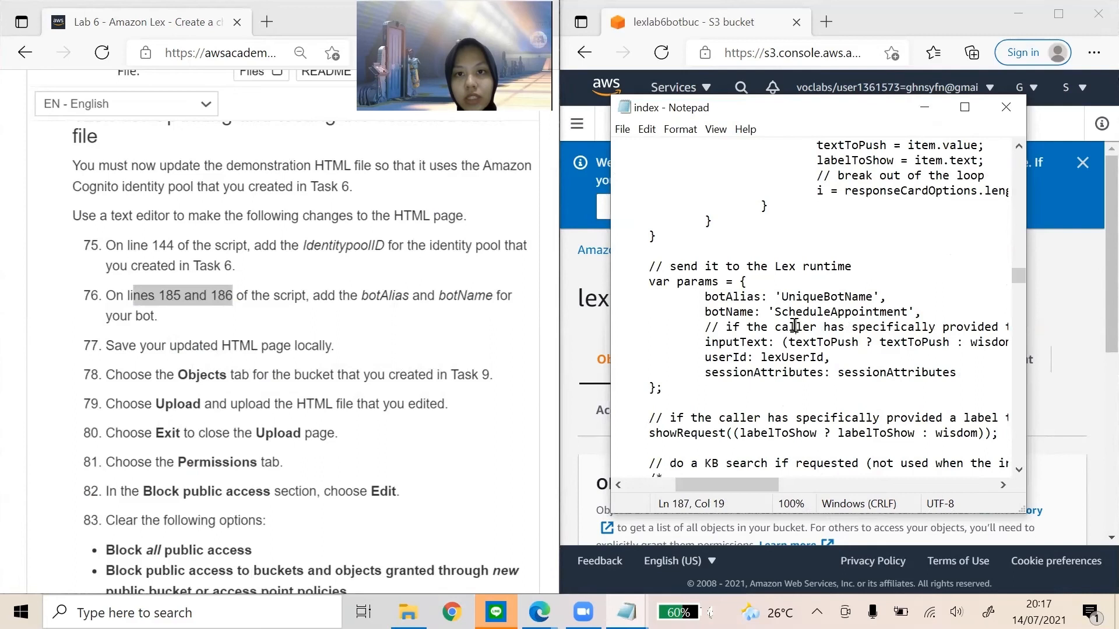
pyautogui.click(1005, 109)
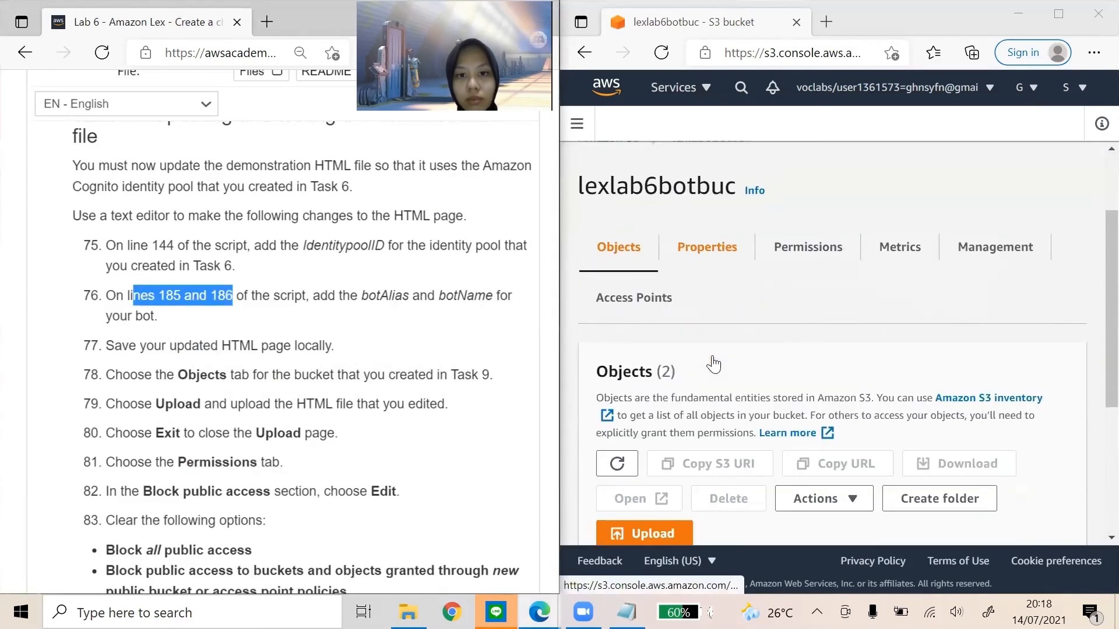
# - Upload the edited index file to the lexlab6botbuc bucket and close the upload status page
pyautogui.scroll(-2, 670, 286)
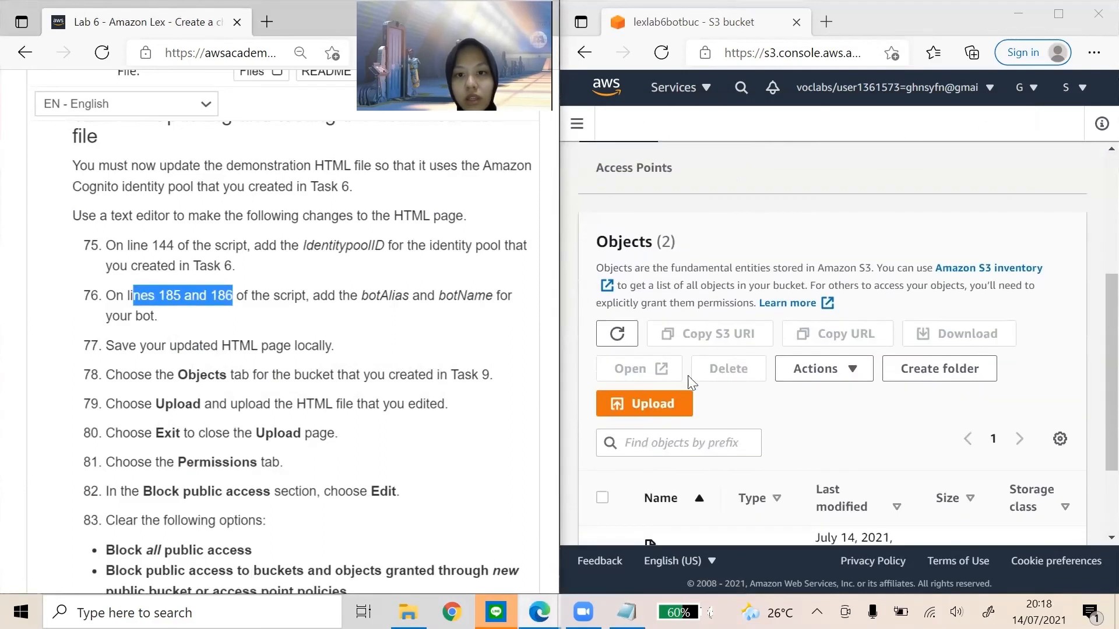
pyautogui.scroll(-2, 722, 331)
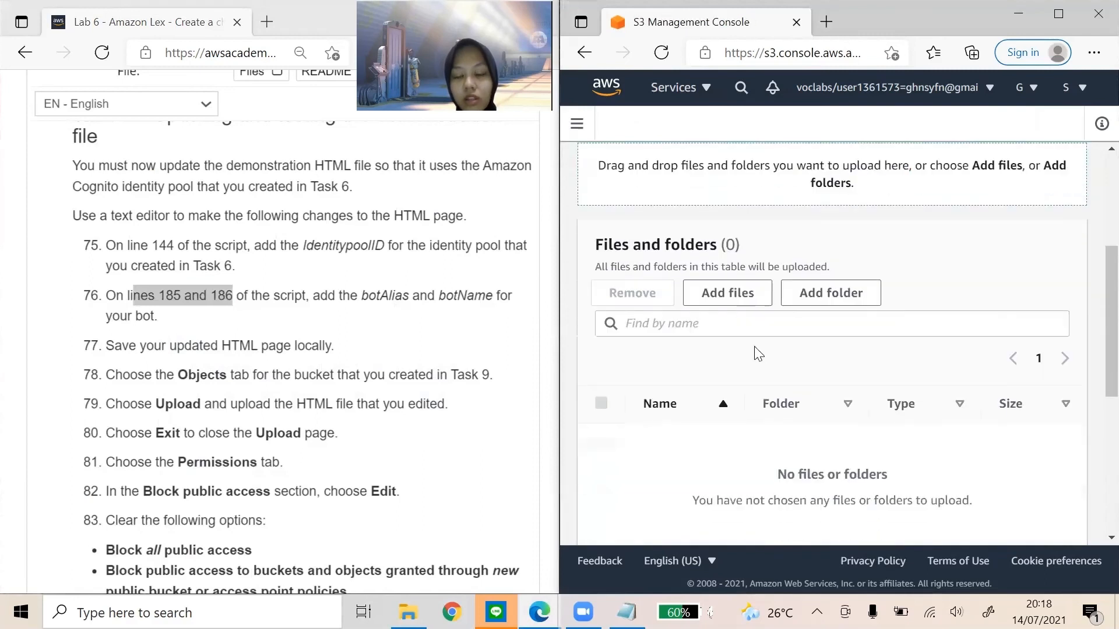
pyautogui.scroll(-2, 763, 378)
pyautogui.scroll(1, 794, 396)
pyautogui.click(736, 245)
pyautogui.doubleClick(784, 151)
pyautogui.scroll(-1, 670, 303)
pyautogui.click(600, 318)
pyautogui.scroll(-3, 670, 361)
pyautogui.click(1035, 524)
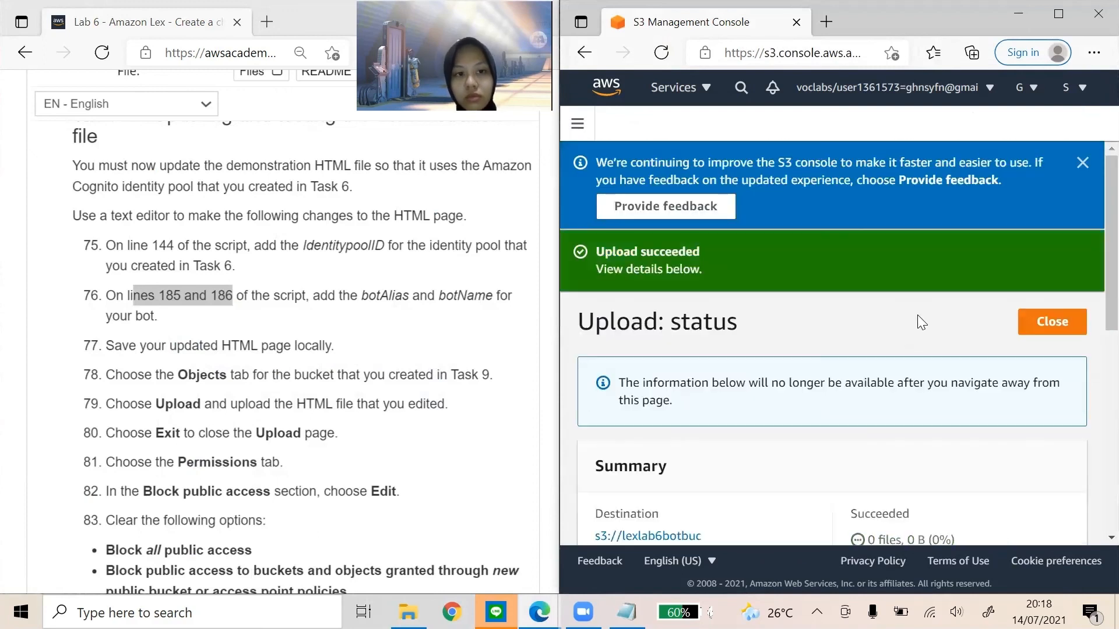
pyautogui.click(1051, 323)
# - Turn off Block all public access in the lexlab6botbuc bucket's permissions, including its four sub-options, and confirm the change
pyautogui.click(803, 251)
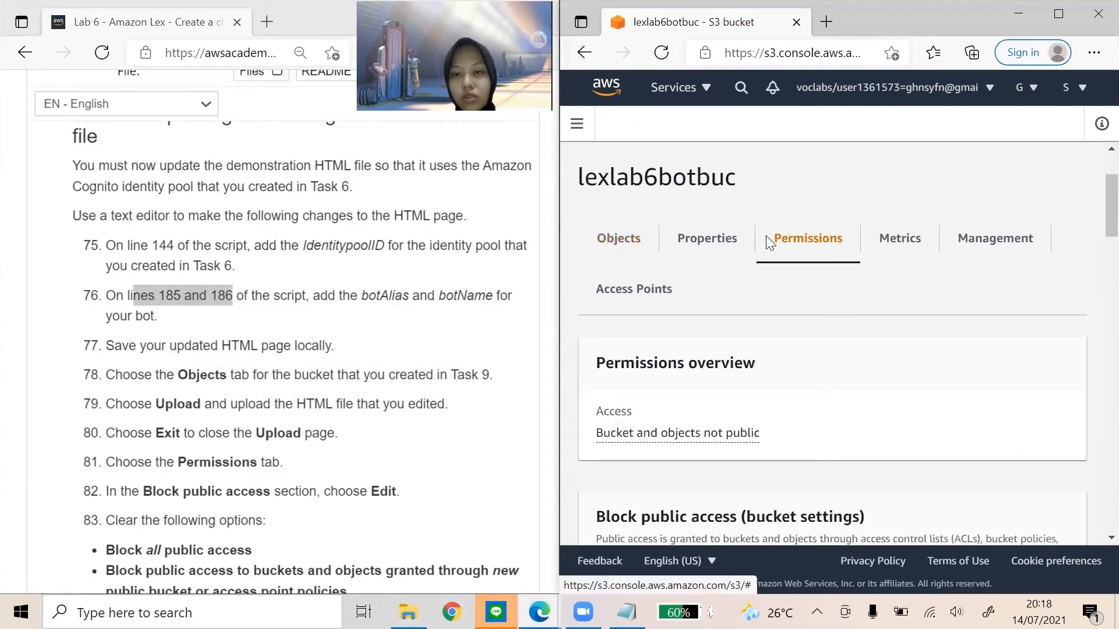
pyautogui.scroll(-4, 747, 344)
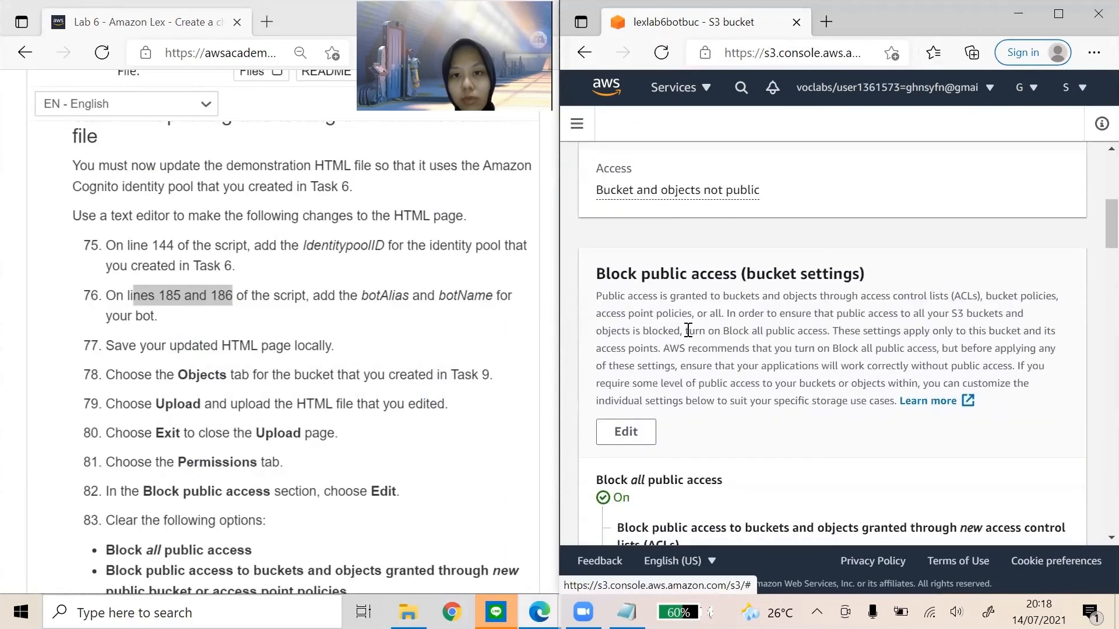
pyautogui.scroll(-1, 647, 259)
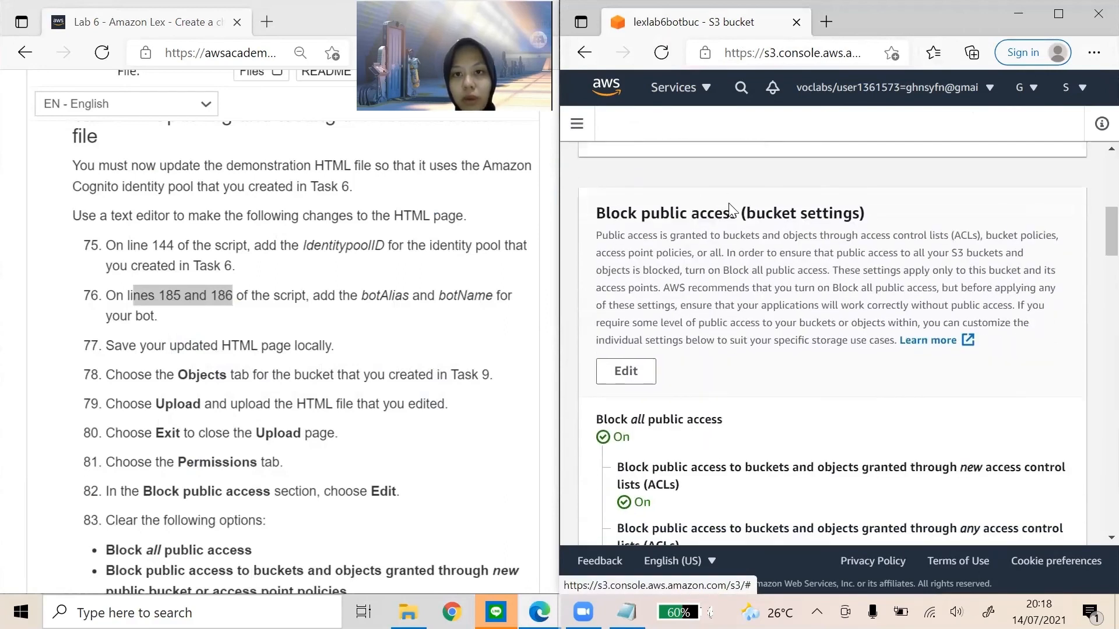
pyautogui.scroll(-1, 696, 311)
pyautogui.scroll(-2, 739, 300)
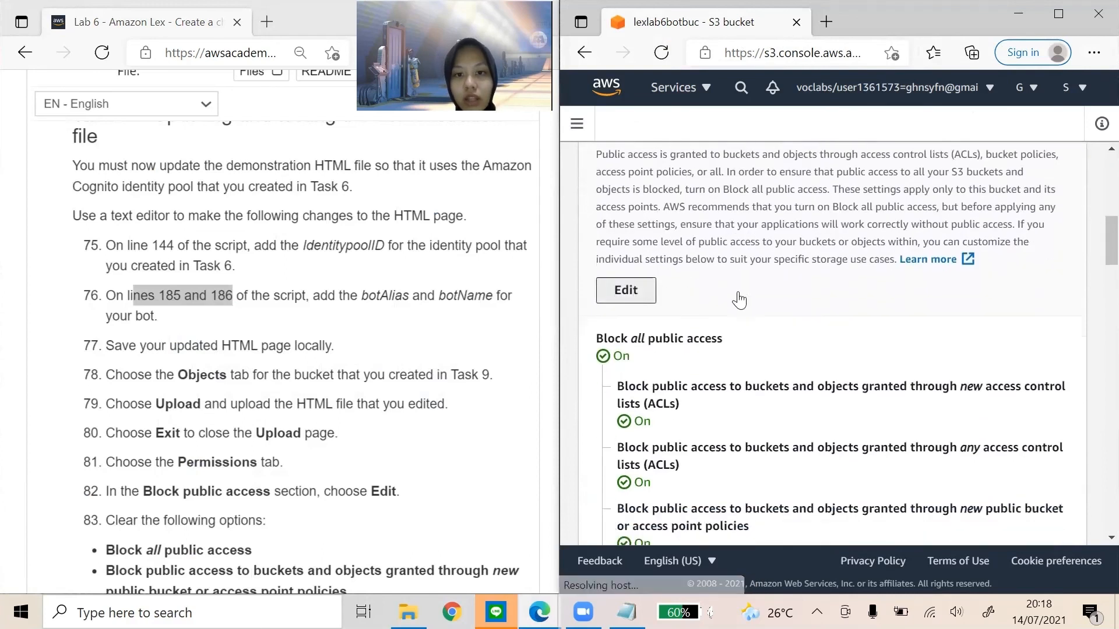
pyautogui.scroll(-3, 621, 308)
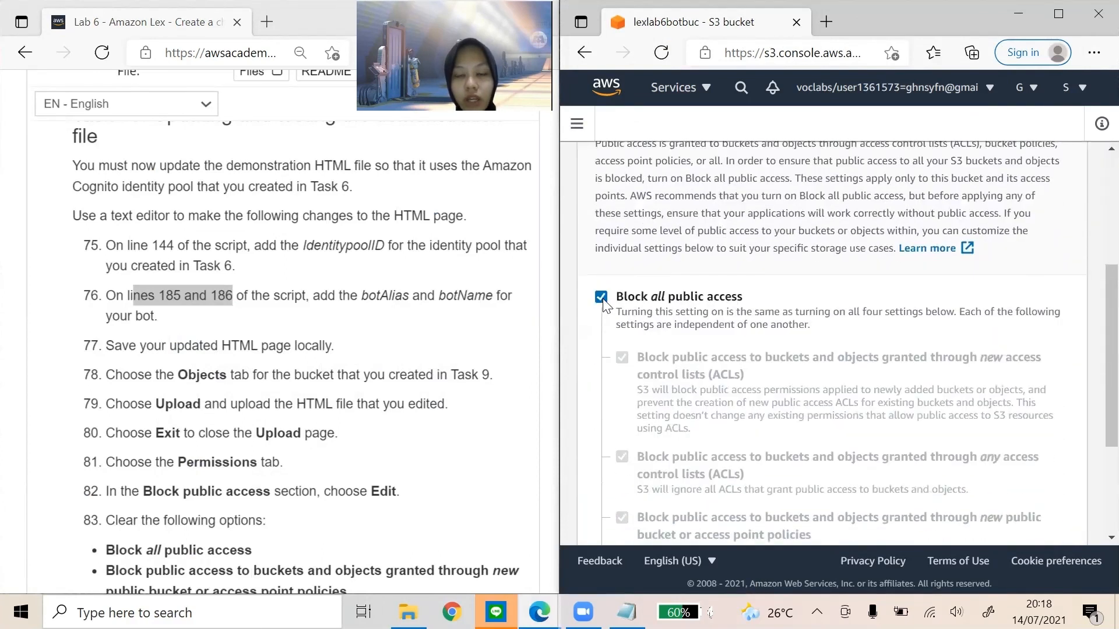
pyautogui.click(602, 300)
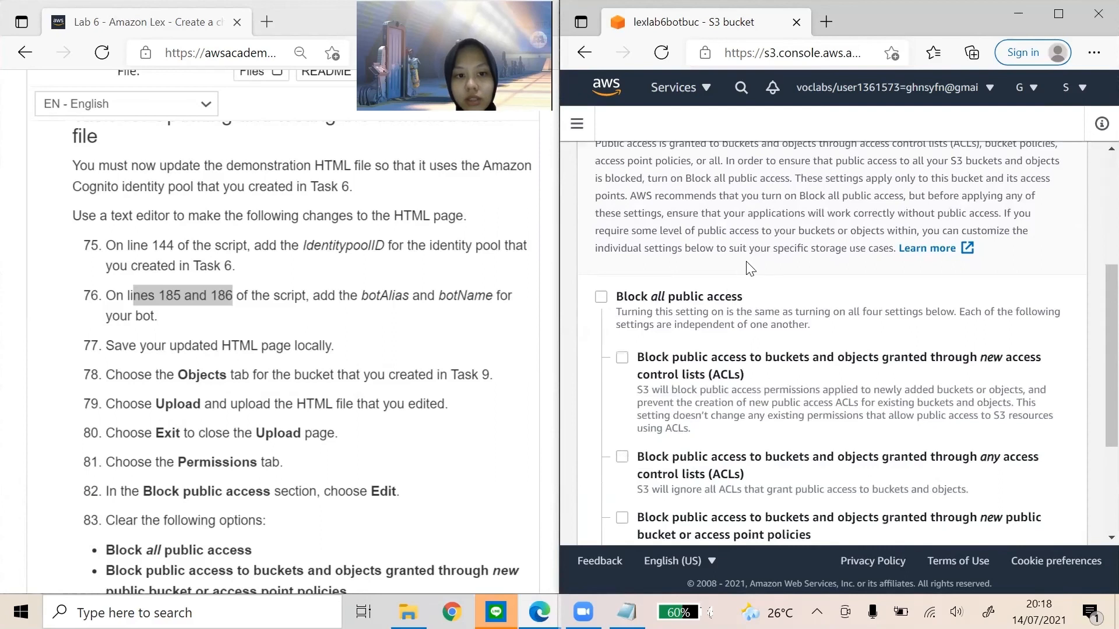
pyautogui.scroll(-3, 758, 291)
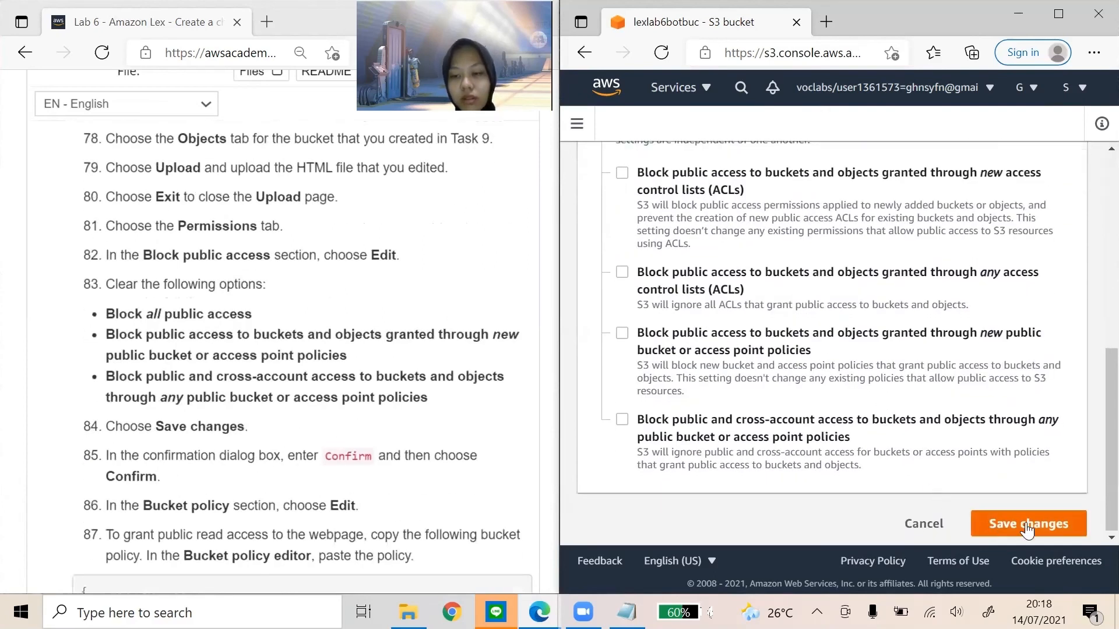
pyautogui.click(997, 523)
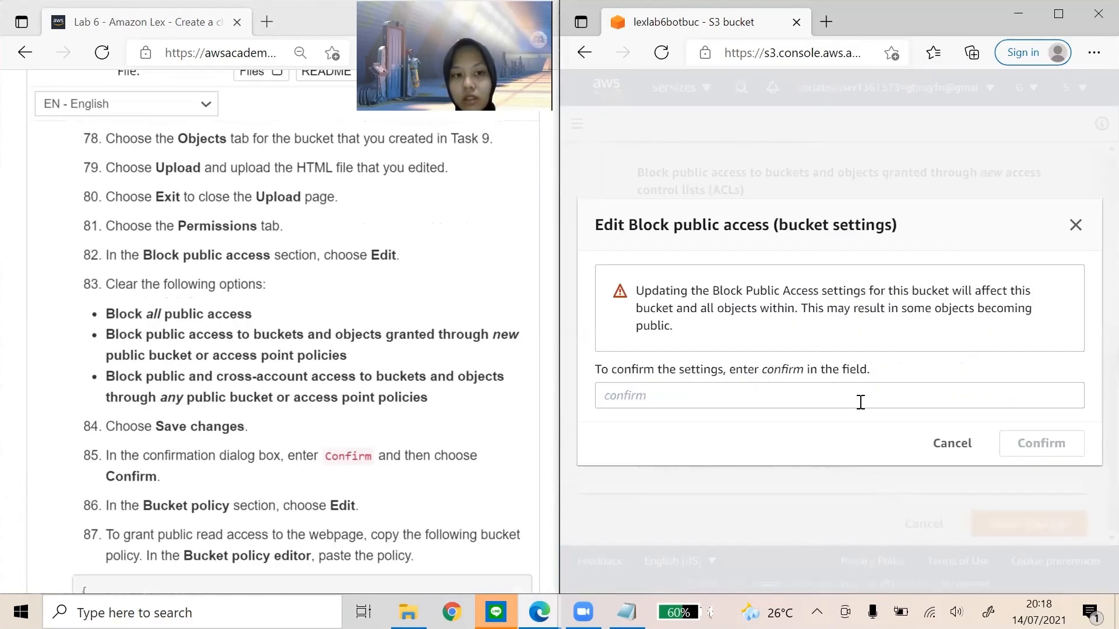
pyautogui.click(853, 392)
pyautogui.write('confirm')
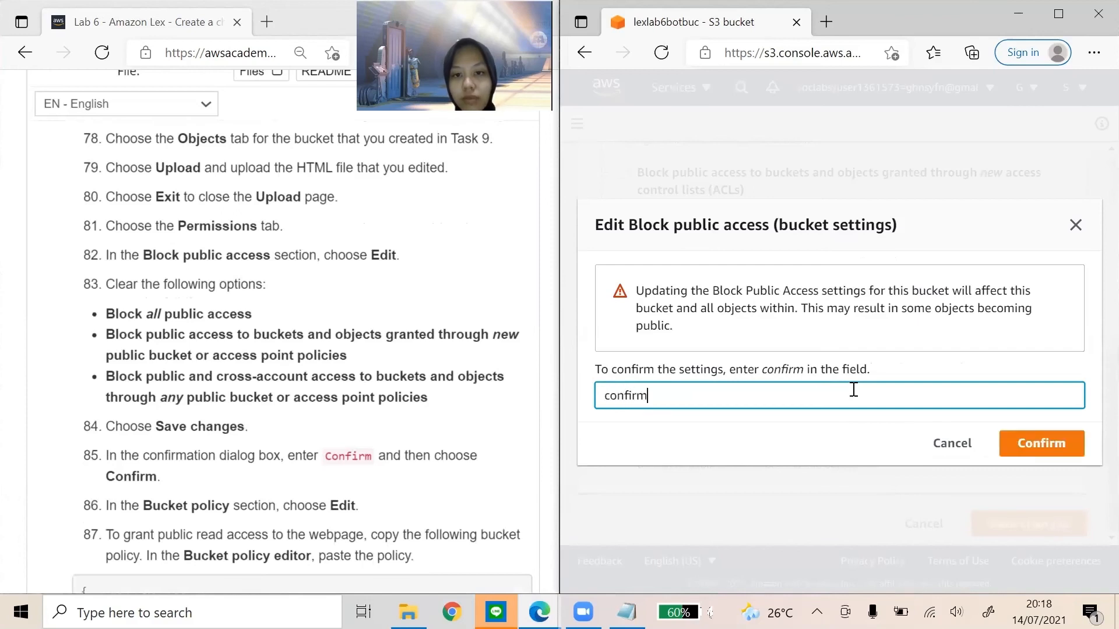
pyautogui.click(1041, 445)
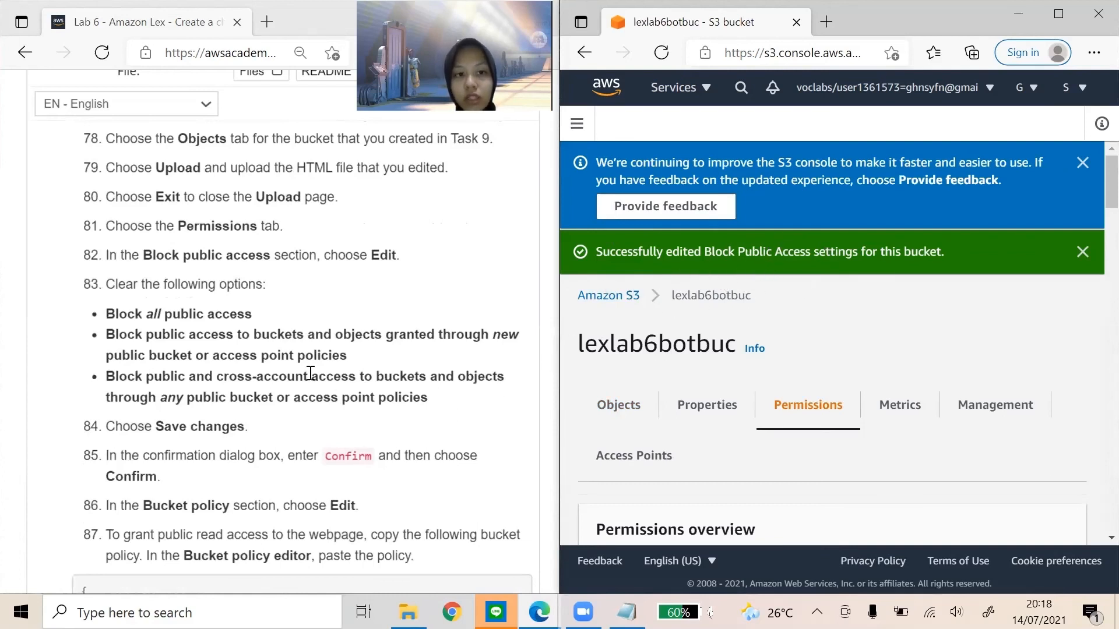
# - Edit the bucket policy and insert the PublicReadGetObject policy copied from step 87 of the lab instructions
pyautogui.scroll(-4, 223, 381)
pyautogui.scroll(-4, 761, 362)
pyautogui.scroll(-10, 761, 364)
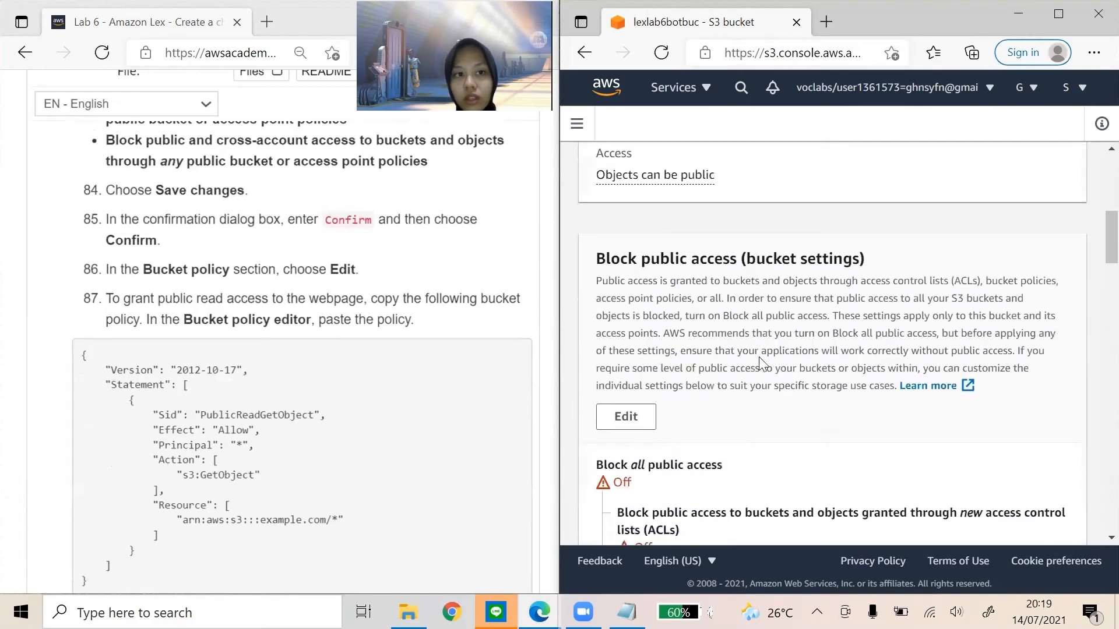
pyautogui.click(625, 255)
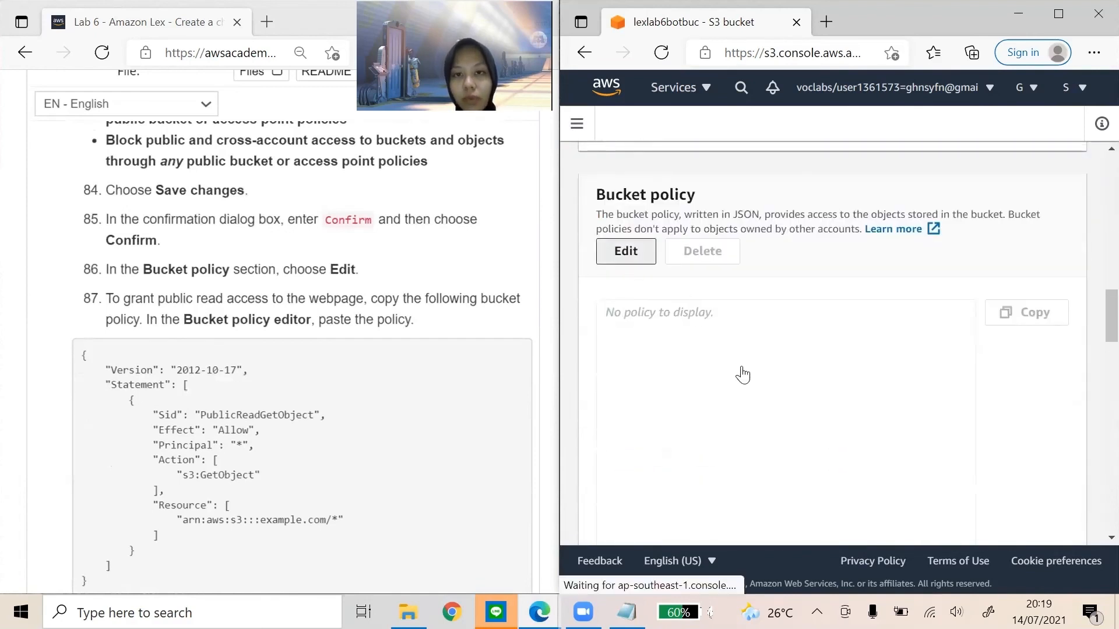
pyautogui.scroll(-2, 83, 357)
pyautogui.scroll(1, 73, 291)
pyautogui.moveTo(84, 276); pyautogui.dragTo(93, 502)
pyautogui.hotkey('ctrl', 'c')
pyautogui.scroll(-5, 736, 272)
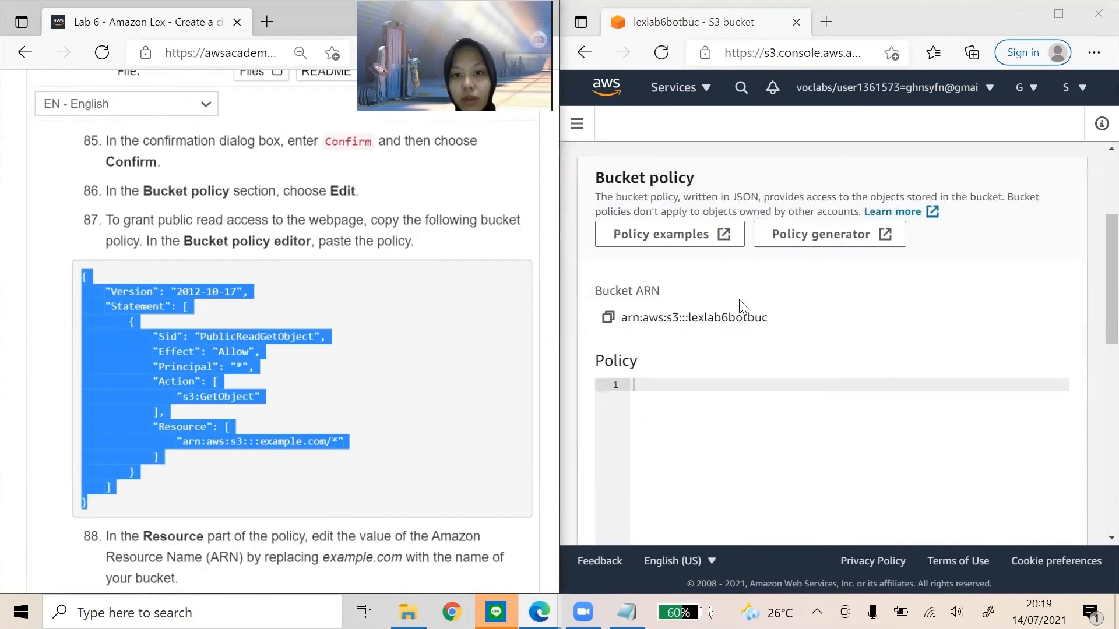
pyautogui.click(651, 269)
pyautogui.hotkey('ctrl', 'v')
pyautogui.scroll(-1, 1008, 240)
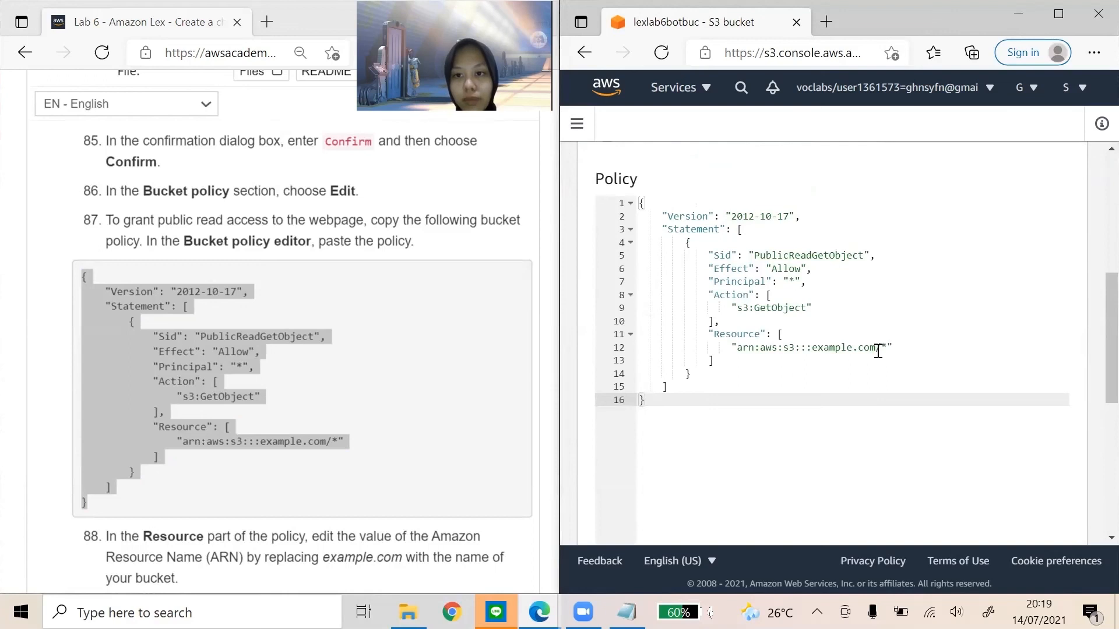
# - Replace example.com with lexlab6botbuc in the policy's Resource ARN and save the bucket policy
pyautogui.moveTo(878, 350); pyautogui.dragTo(812, 351)
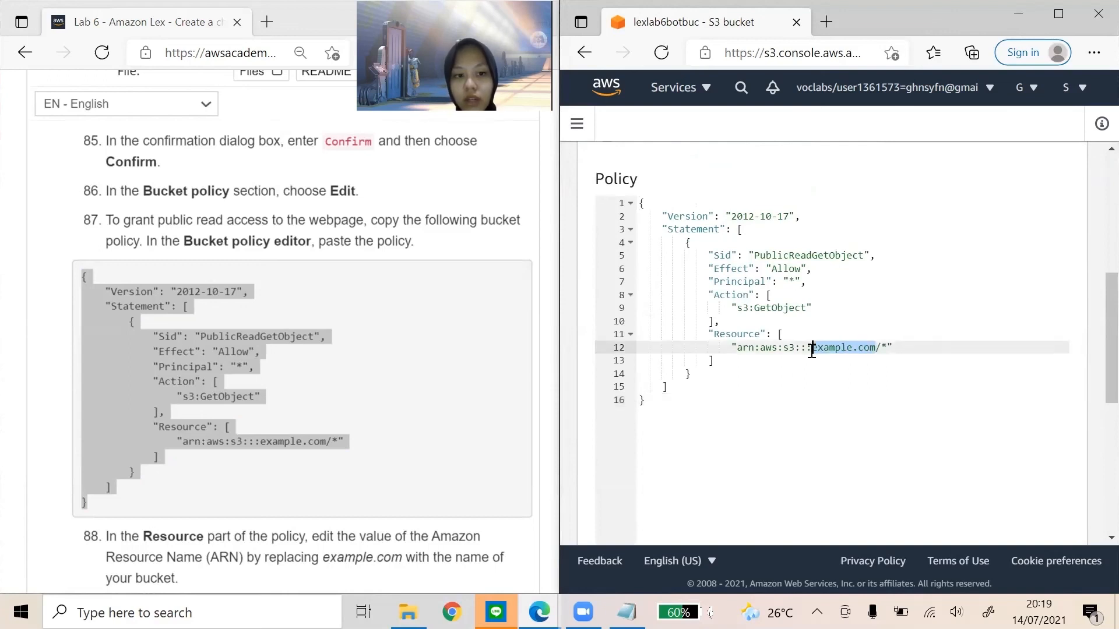
pyautogui.hotkey('alt', 'Tab')
pyautogui.hotkey('alt', 'Tab')
pyautogui.write('lexlab6botbuc')
pyautogui.scroll(-10, 932, 408)
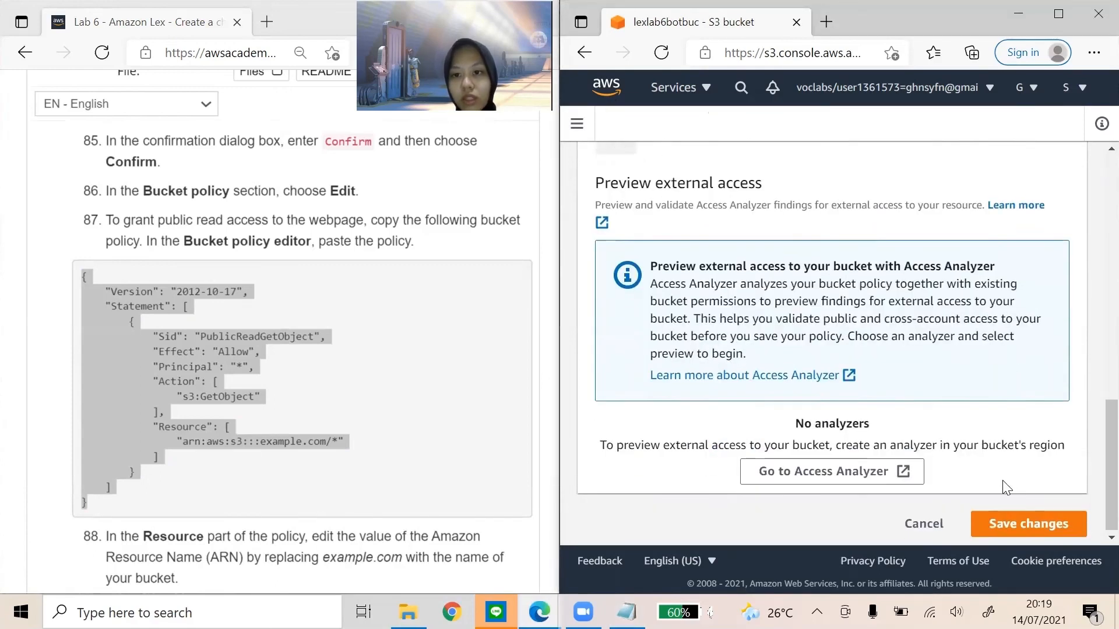
pyautogui.click(1014, 524)
# - Open the lexlab6botbuc bucket's website endpoint from the Static website hosting section of its properties
pyautogui.scroll(-5, 434, 469)
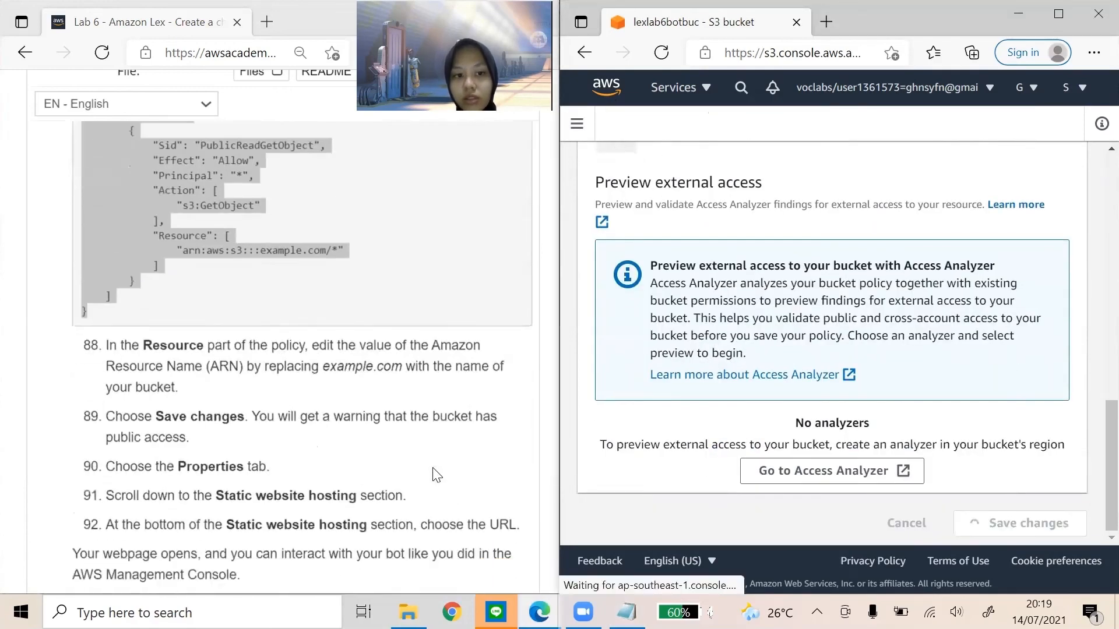
pyautogui.scroll(-2, 804, 326)
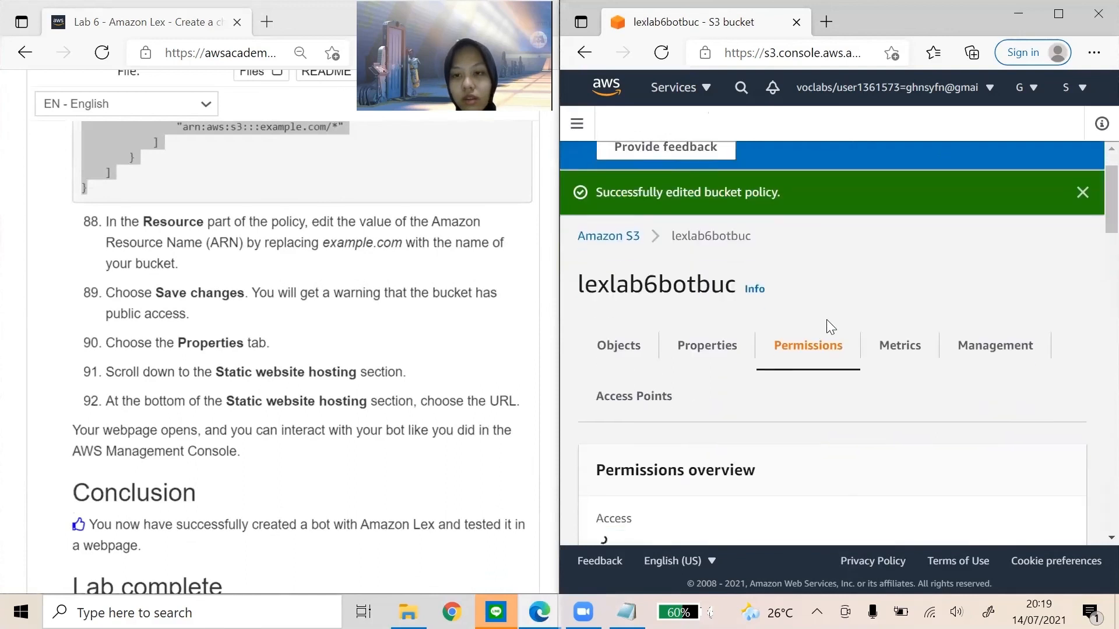
pyautogui.click(721, 289)
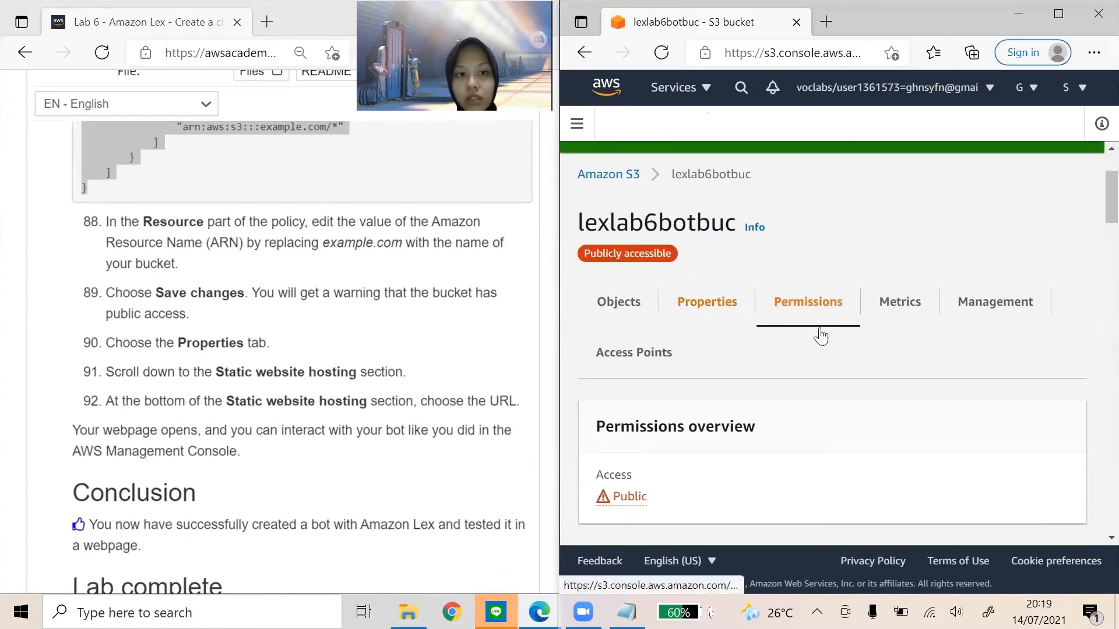
pyautogui.scroll(-15, 821, 349)
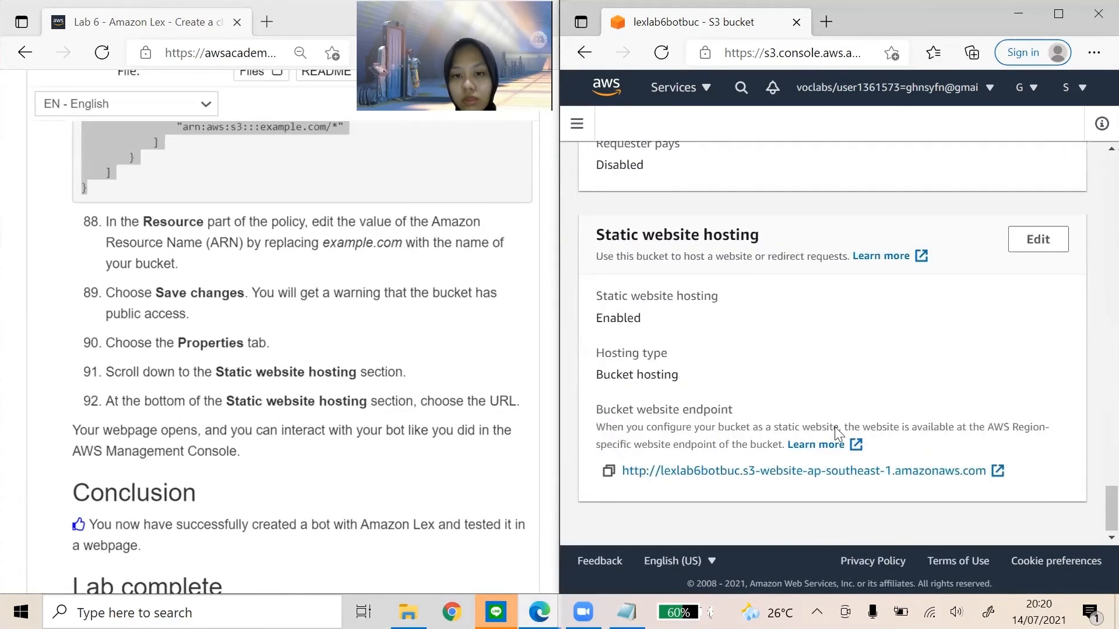
pyautogui.click(732, 472)
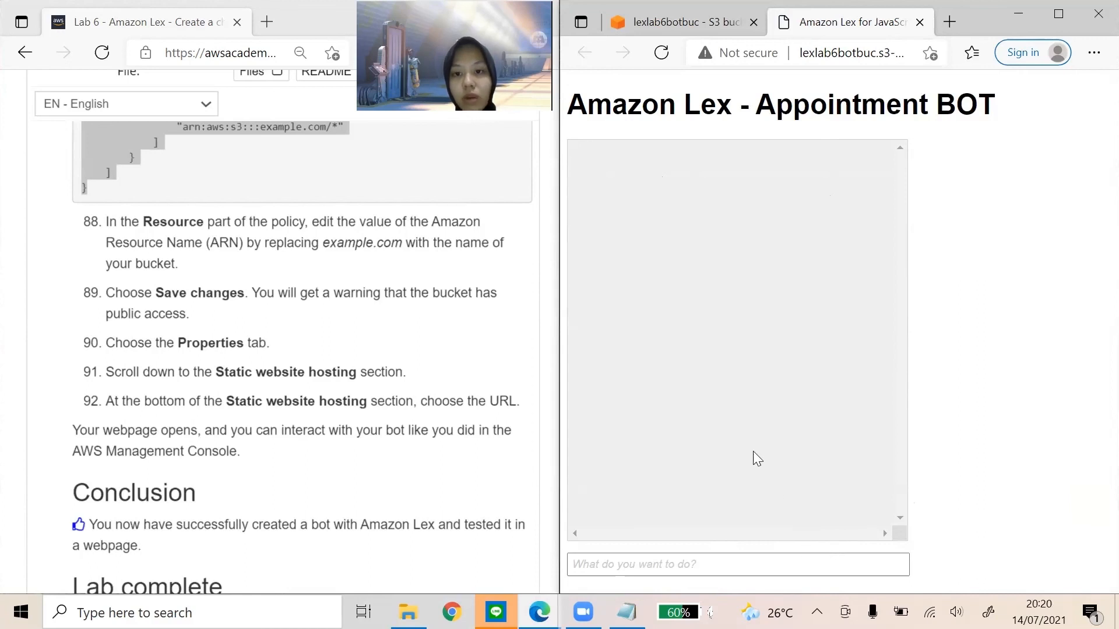
# - Read the lab's closing instructions, maximise the lab window and request to end the lab
pyautogui.scroll(-5, 399, 389)
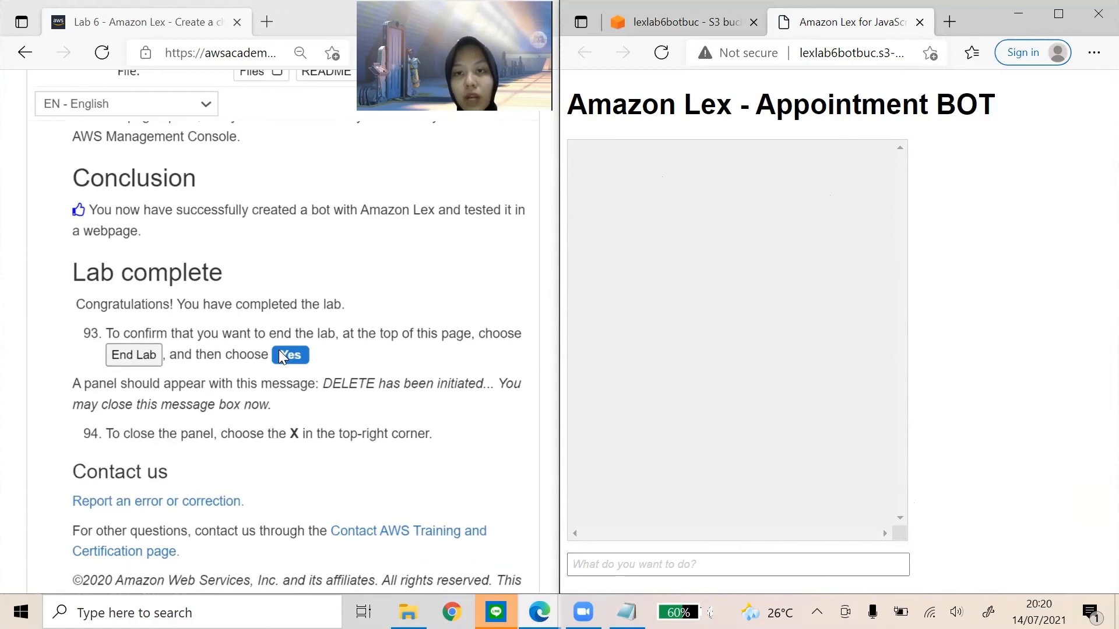
pyautogui.scroll(-1, 272, 290)
pyautogui.click(296, 20)
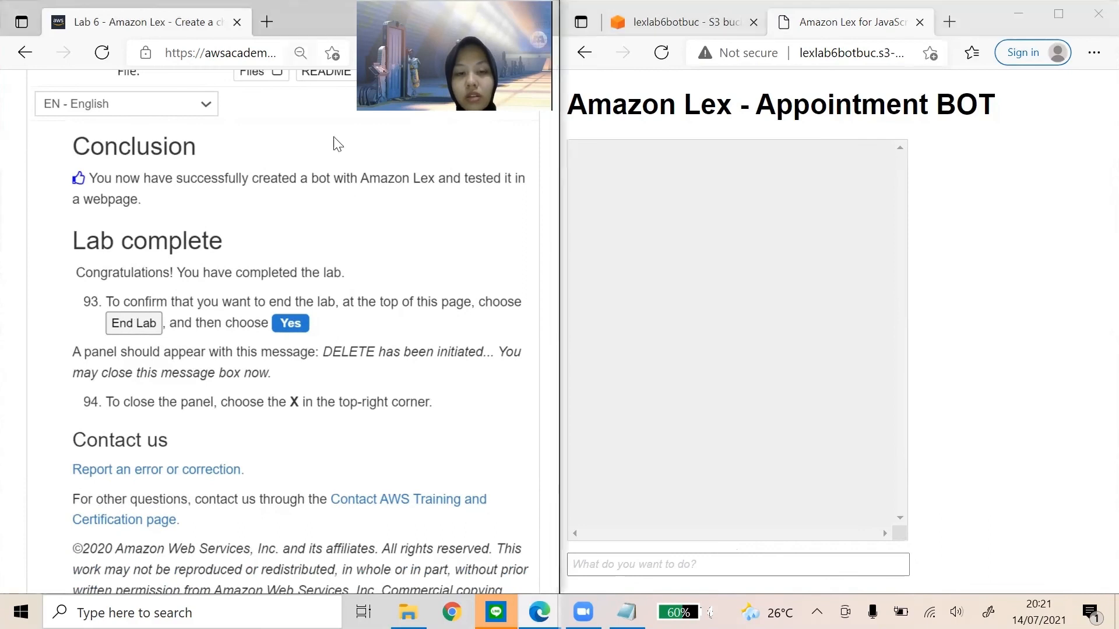
pyautogui.moveTo(309, 24); pyautogui.dragTo(38, 255)
pyautogui.click(229, 245)
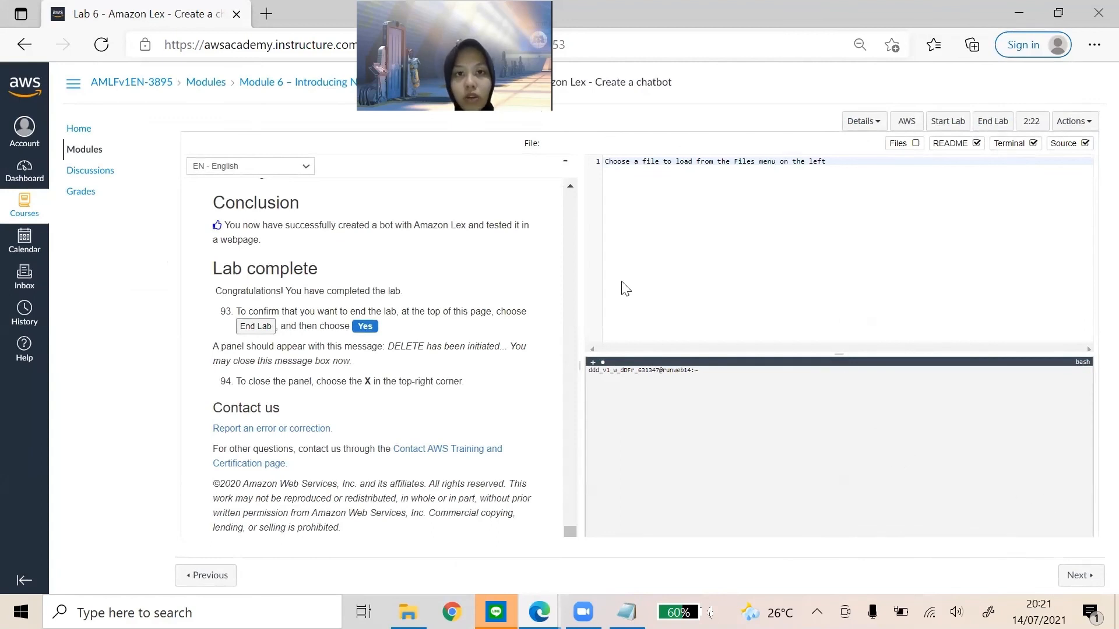
pyautogui.click(985, 130)
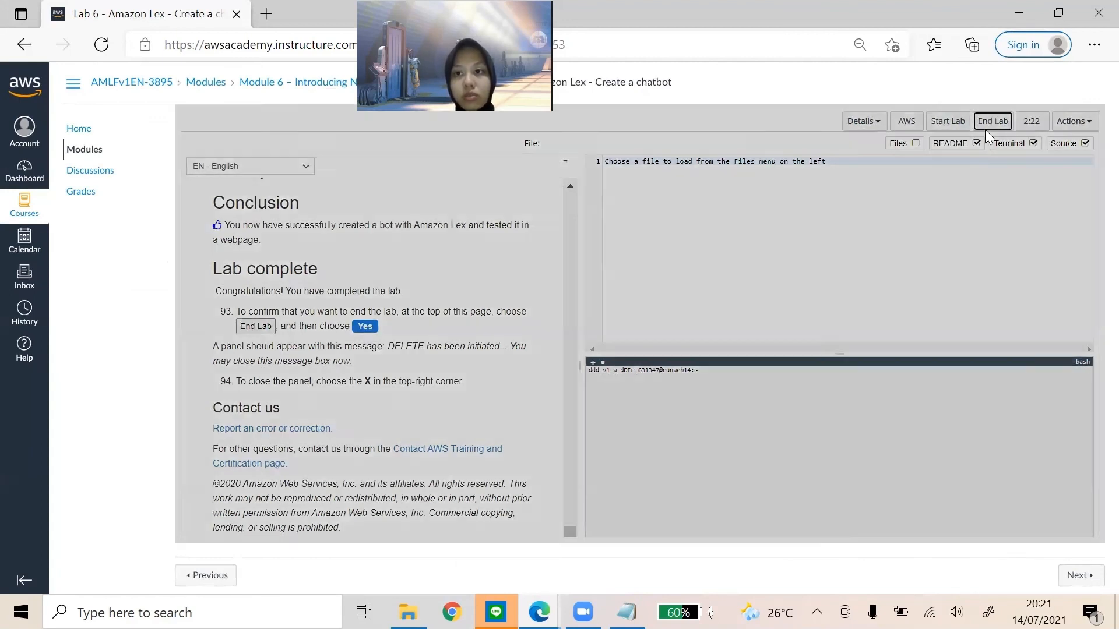